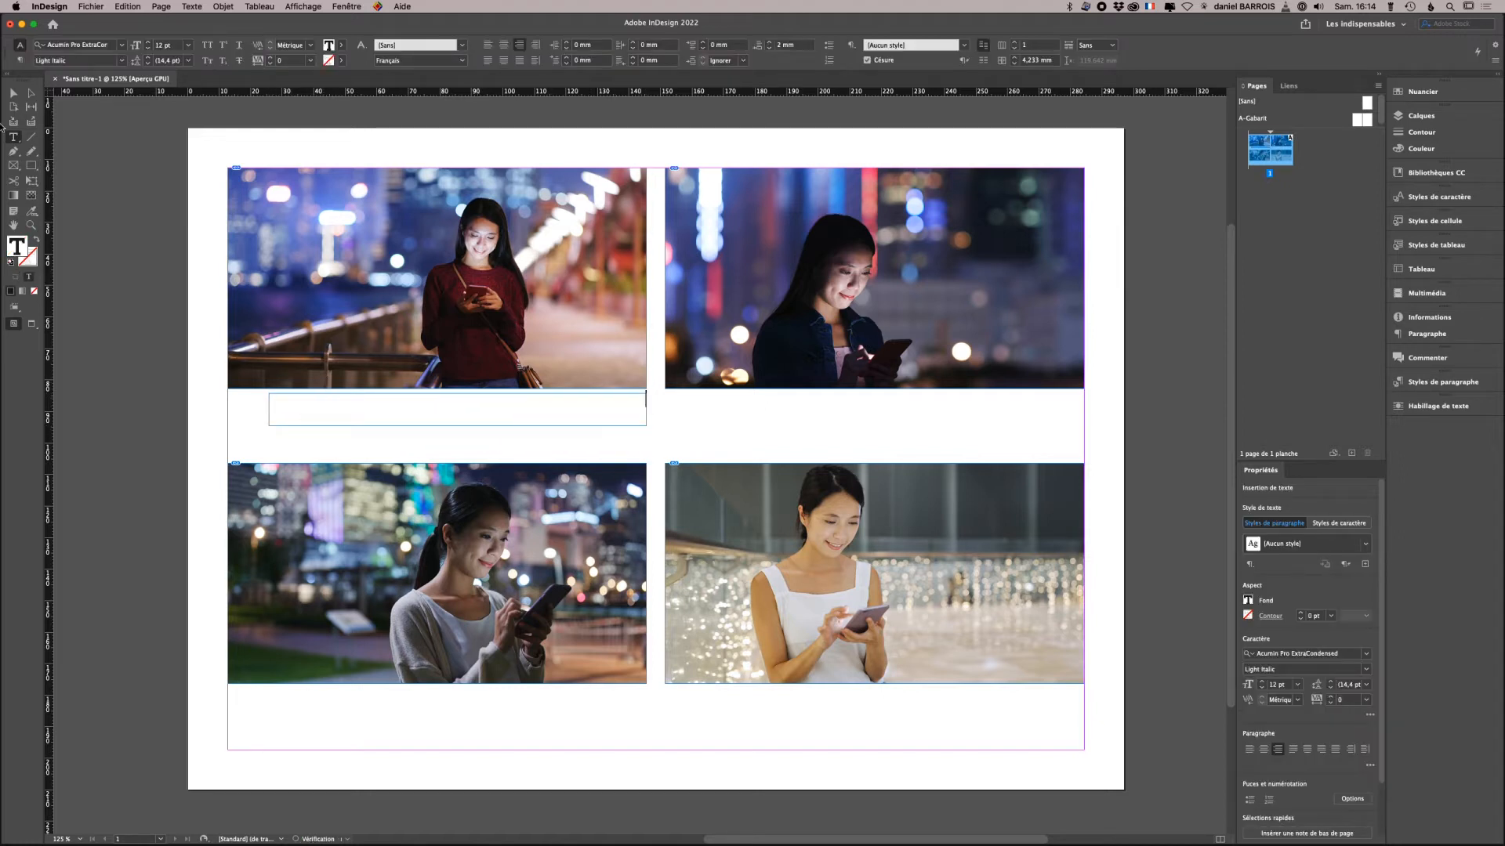
# - Move the empty text frame flush beneath the first photo and paste the reference, phone and city caption into it
pyautogui.click(13, 94)
pyautogui.moveTo(604, 413); pyautogui.dragTo(609, 406)
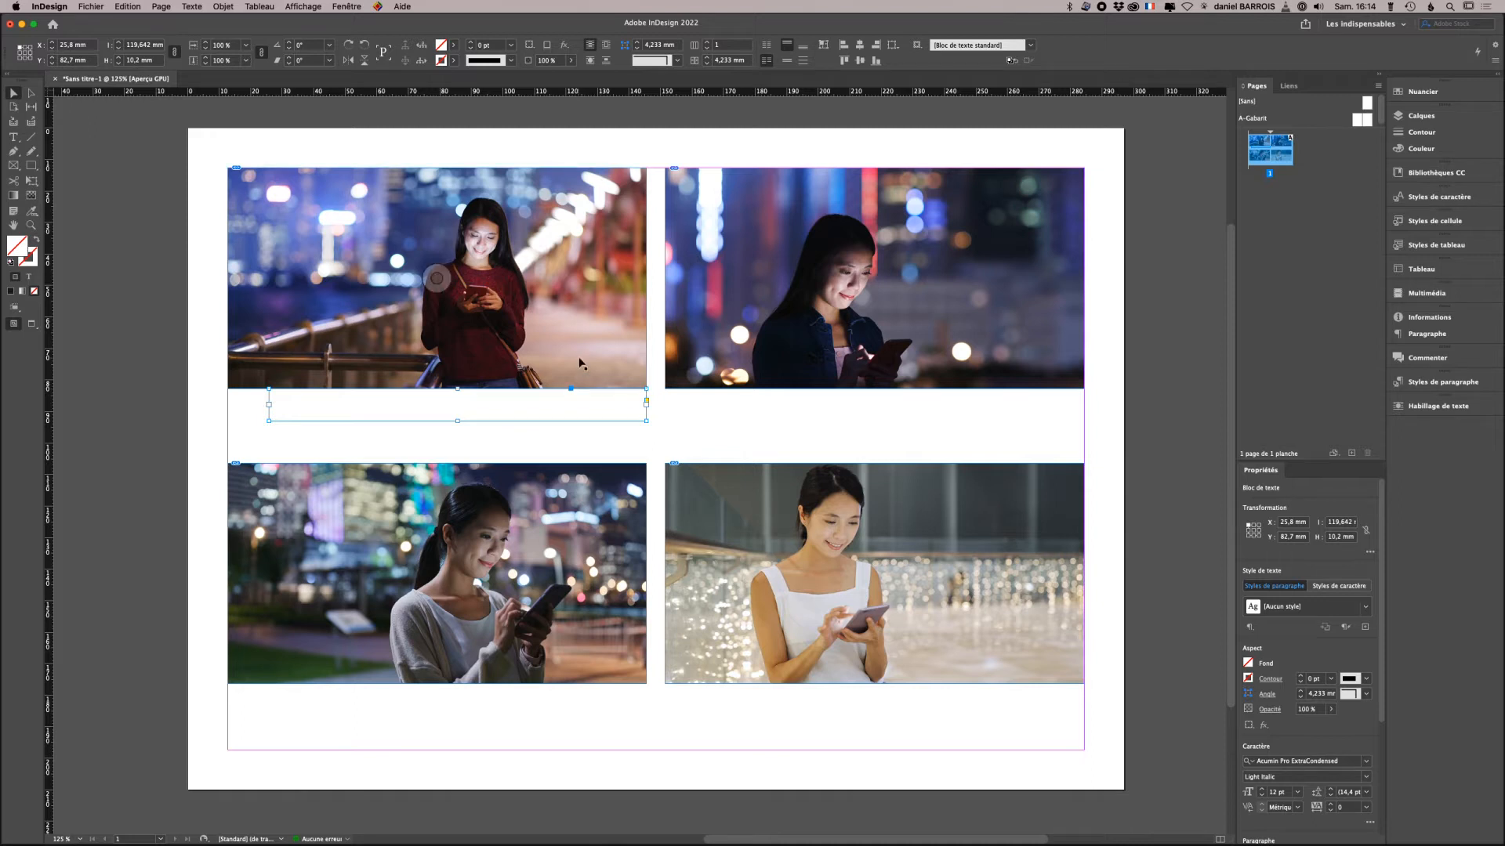
pyautogui.click(13, 138)
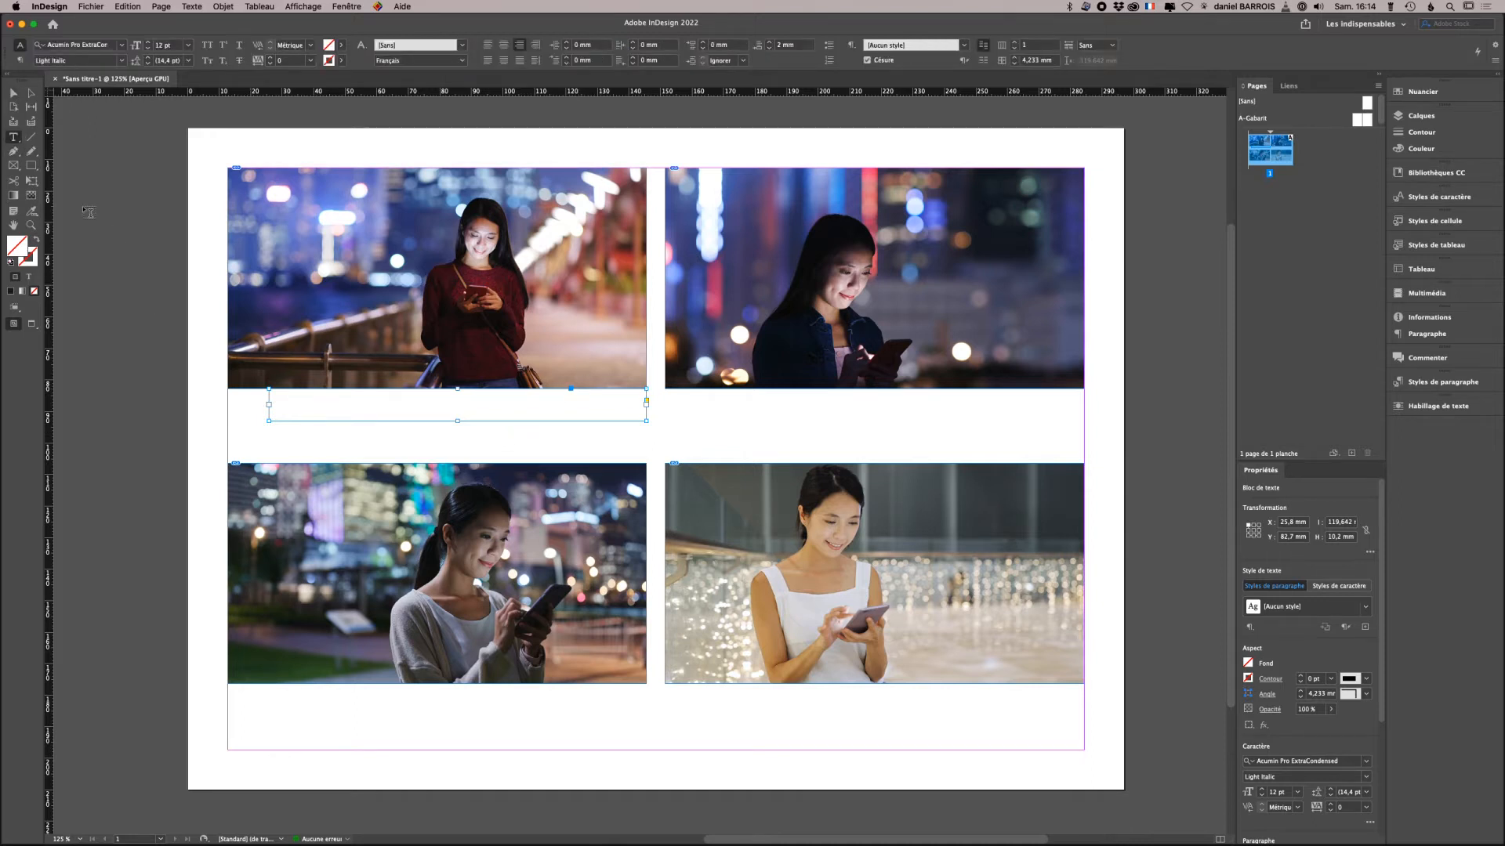
pyautogui.click(376, 409)
pyautogui.press('super+v')
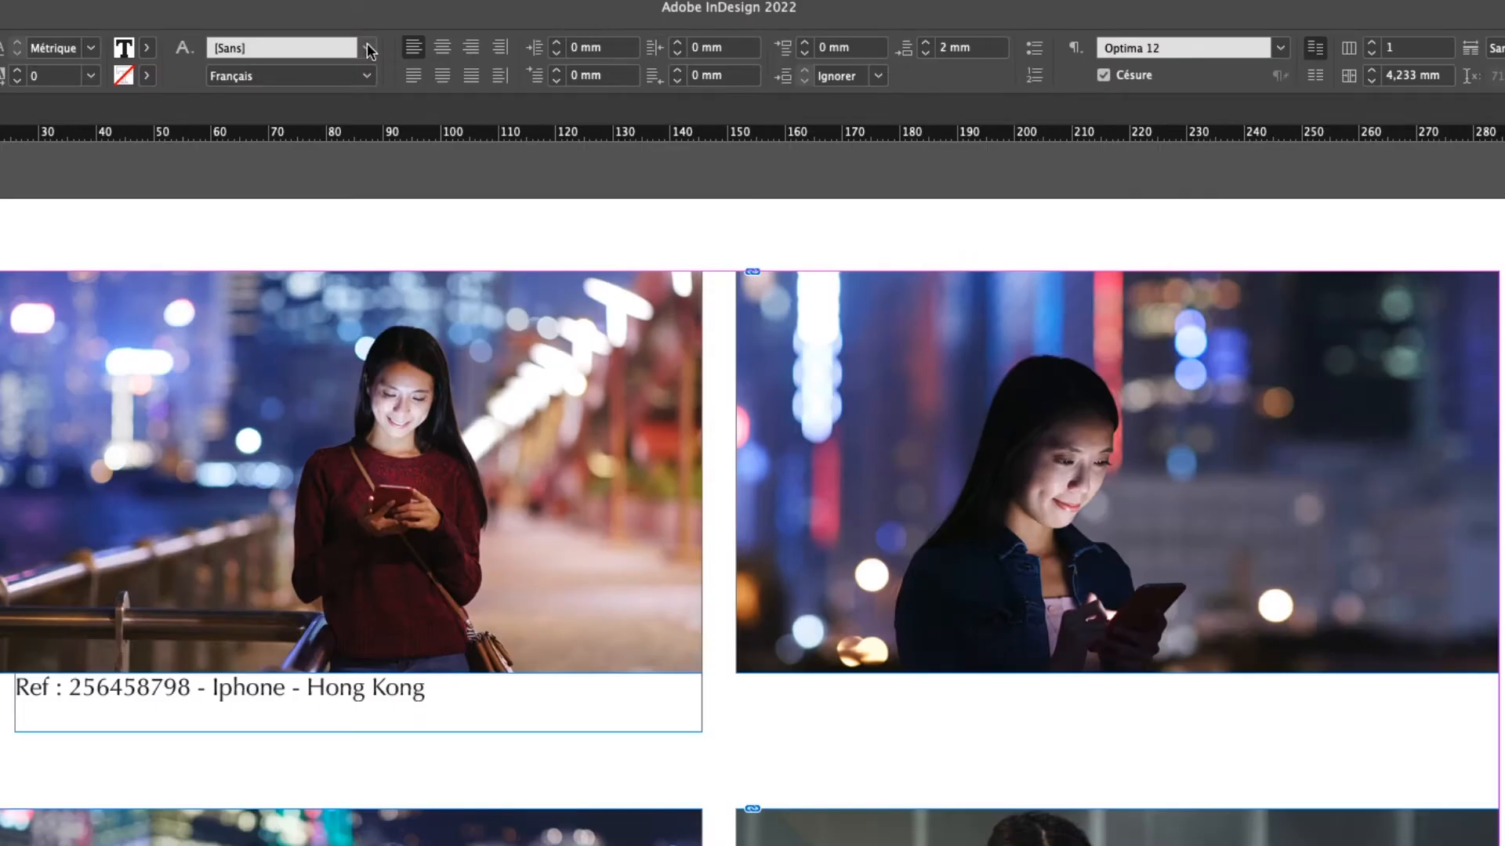
# - Create a new paragraph style named Légendes from the pasted caption
pyautogui.click(461, 44)
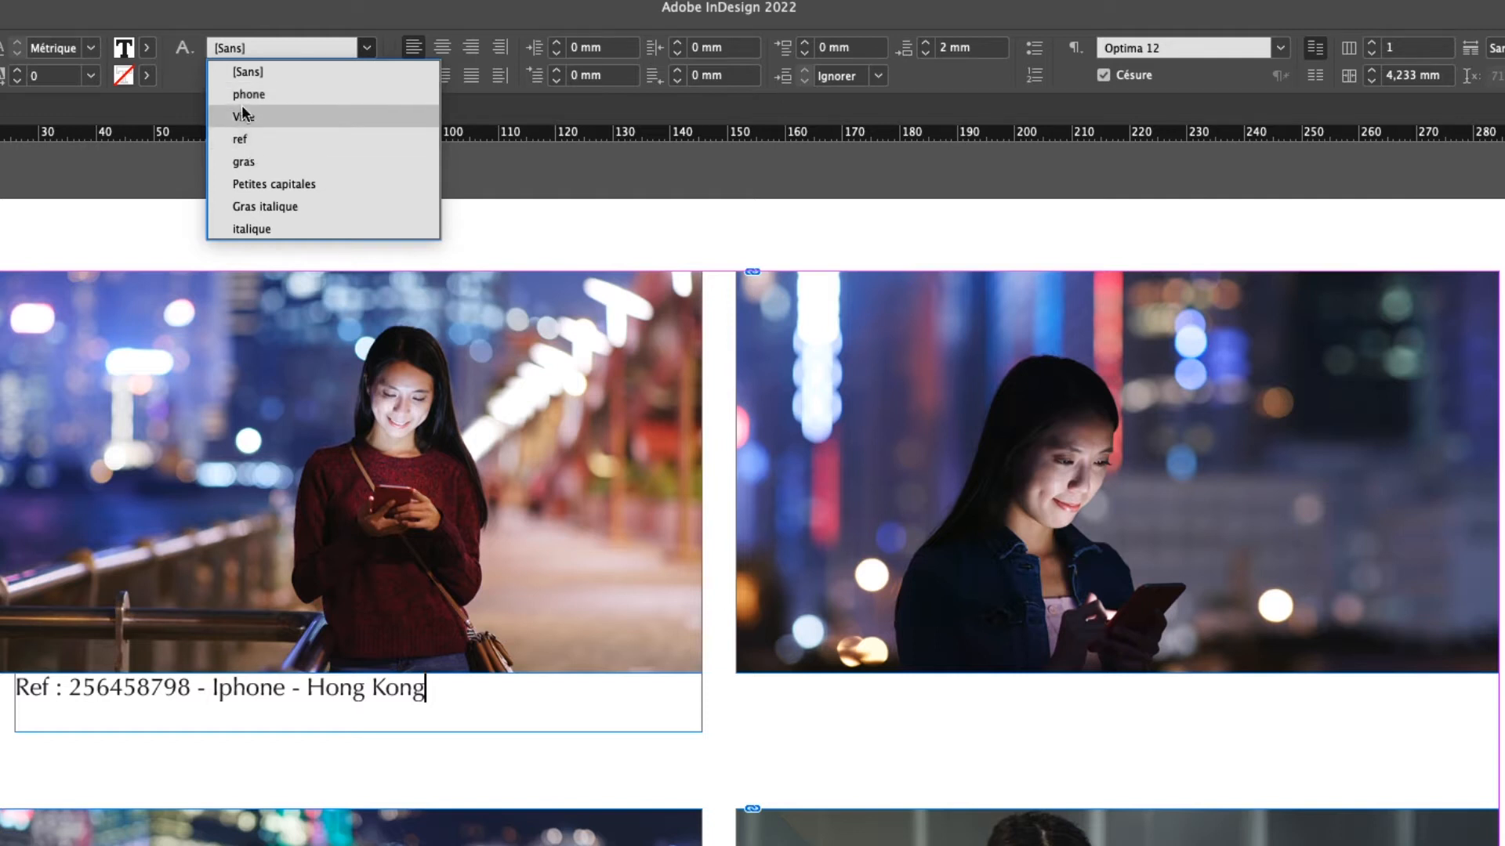
pyautogui.click(241, 11)
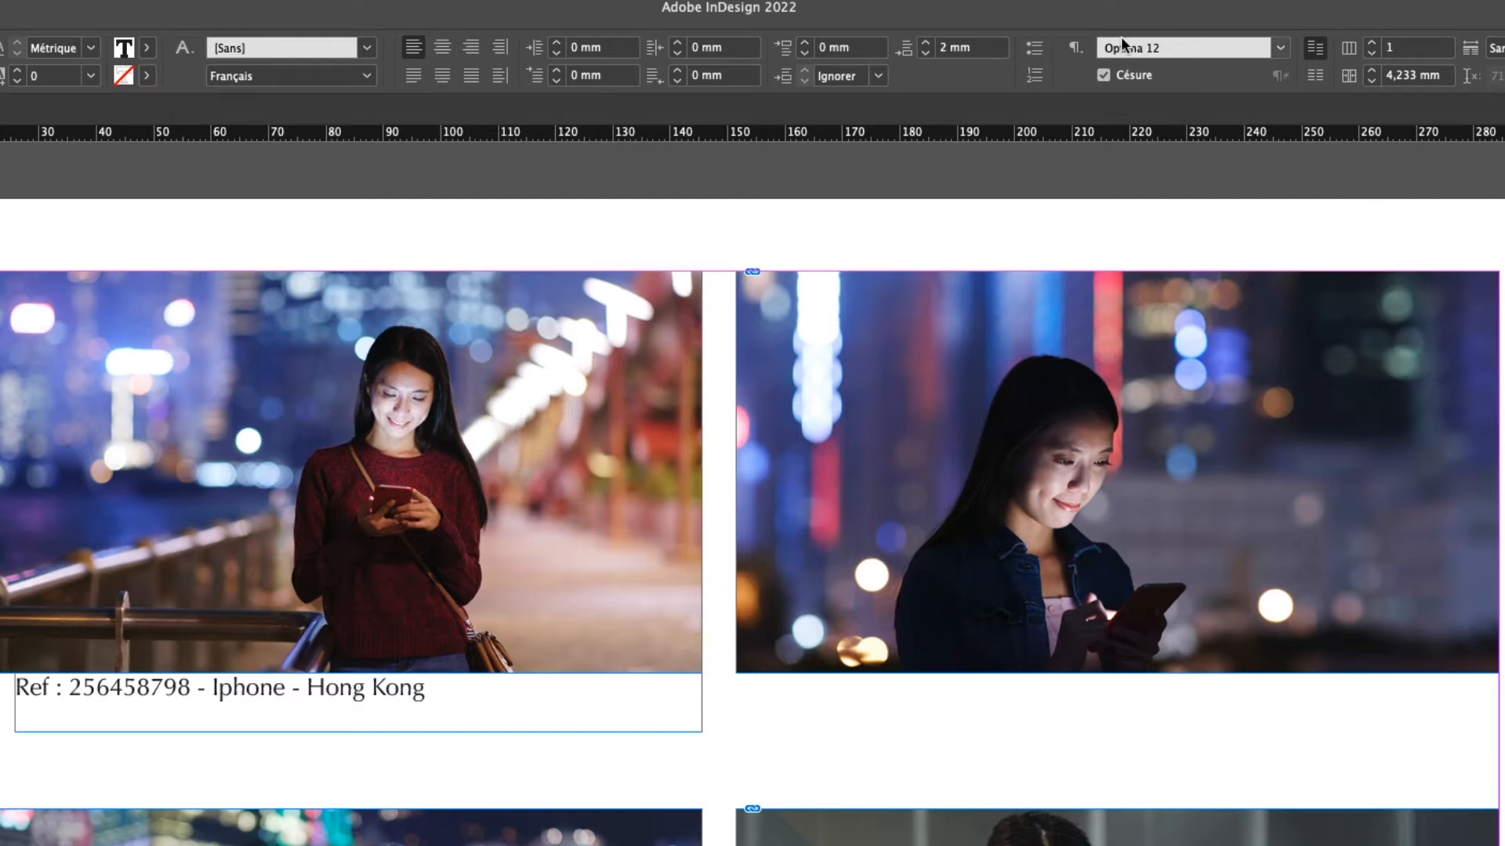
pyautogui.click(1074, 50)
pyautogui.click(1221, 53)
pyautogui.write('Légendes')
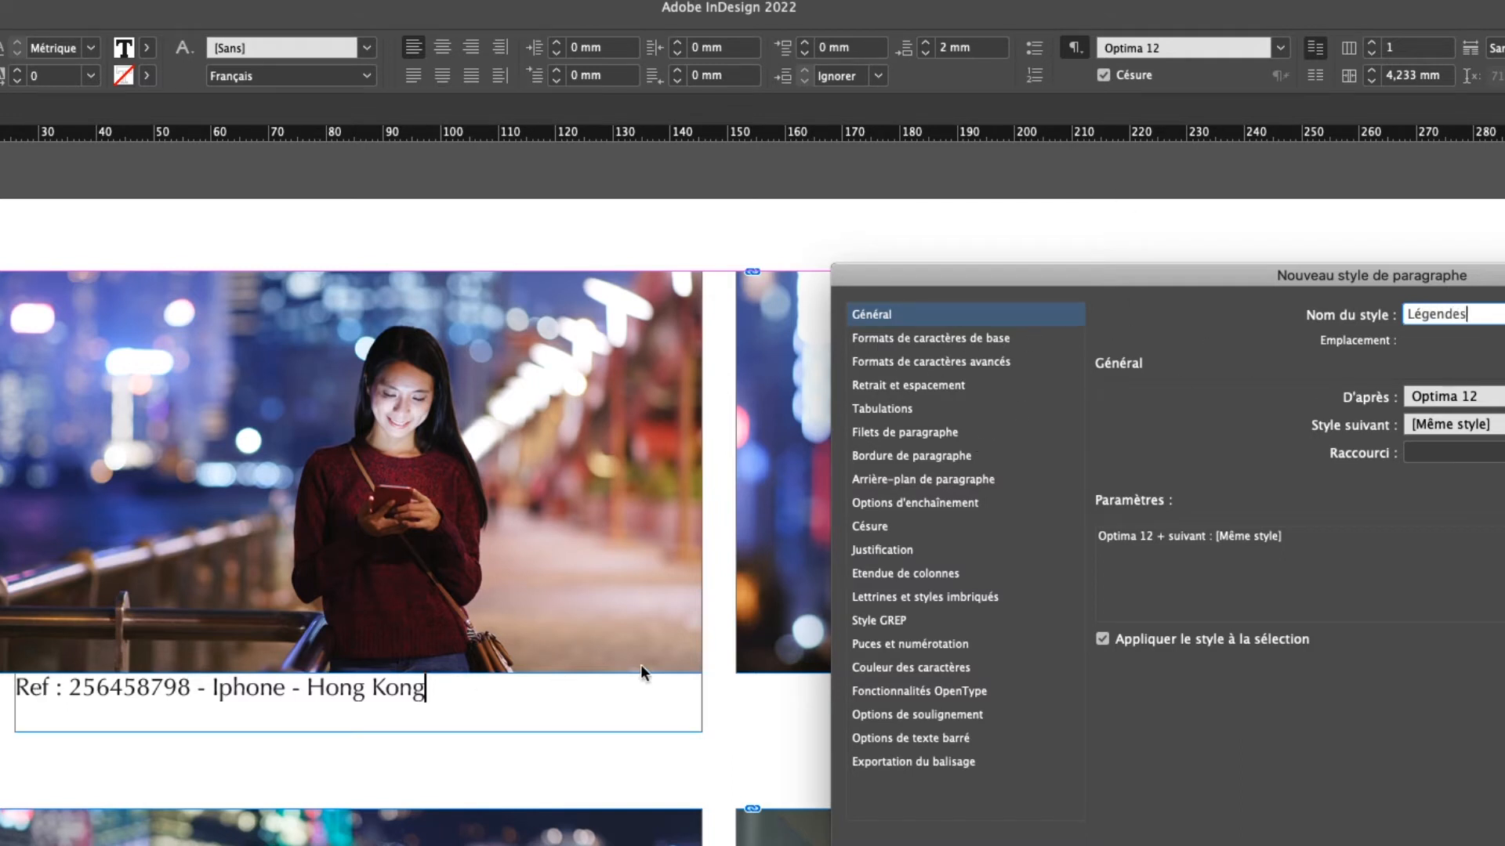
# - Set the Légendes style's paragraph alignment to Aligner à droite
pyautogui.click(920, 384)
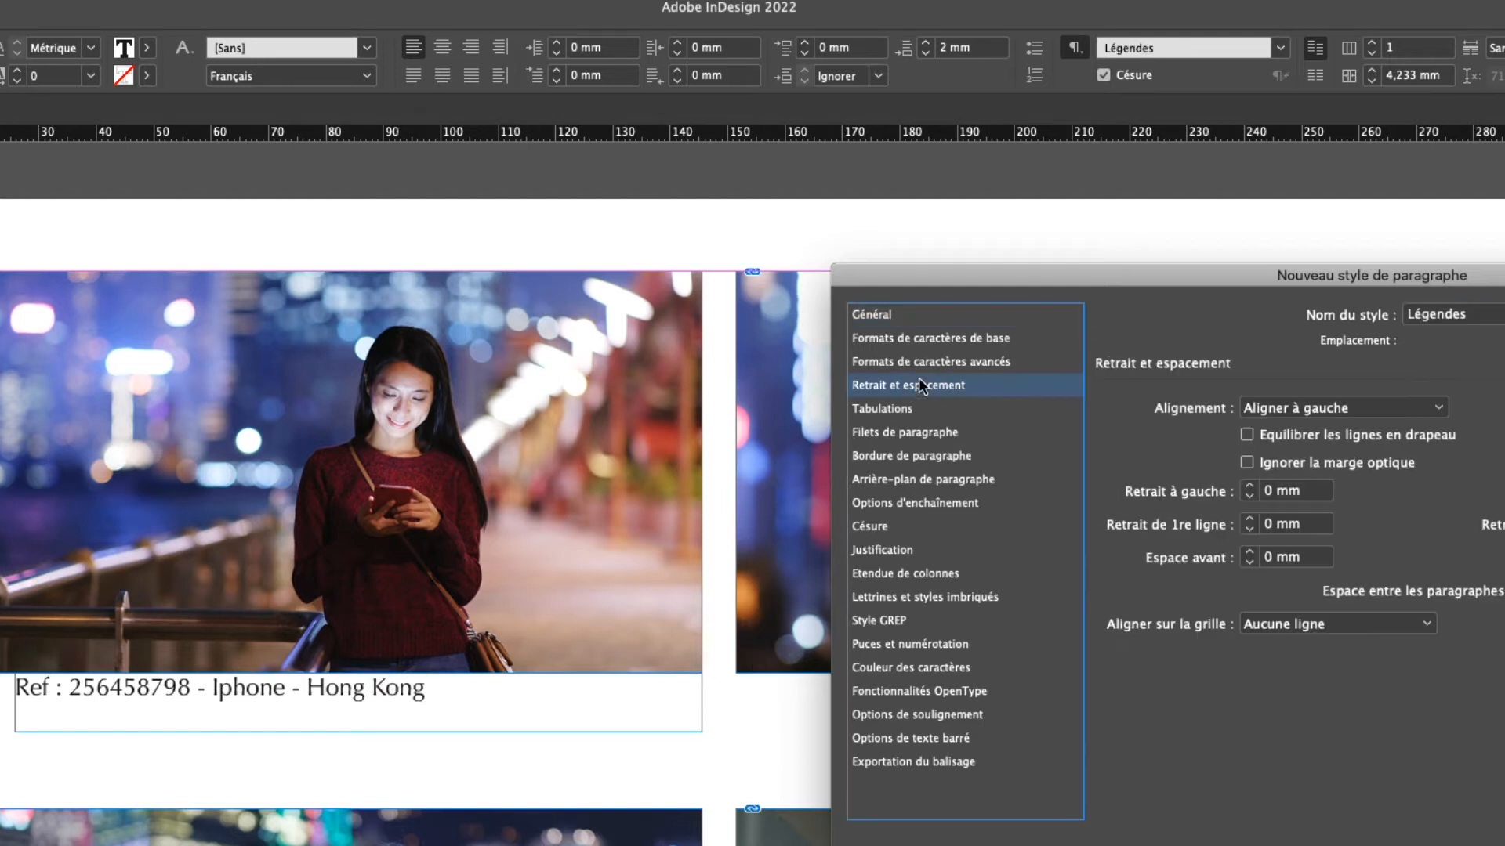
pyautogui.click(1306, 409)
pyautogui.click(1307, 474)
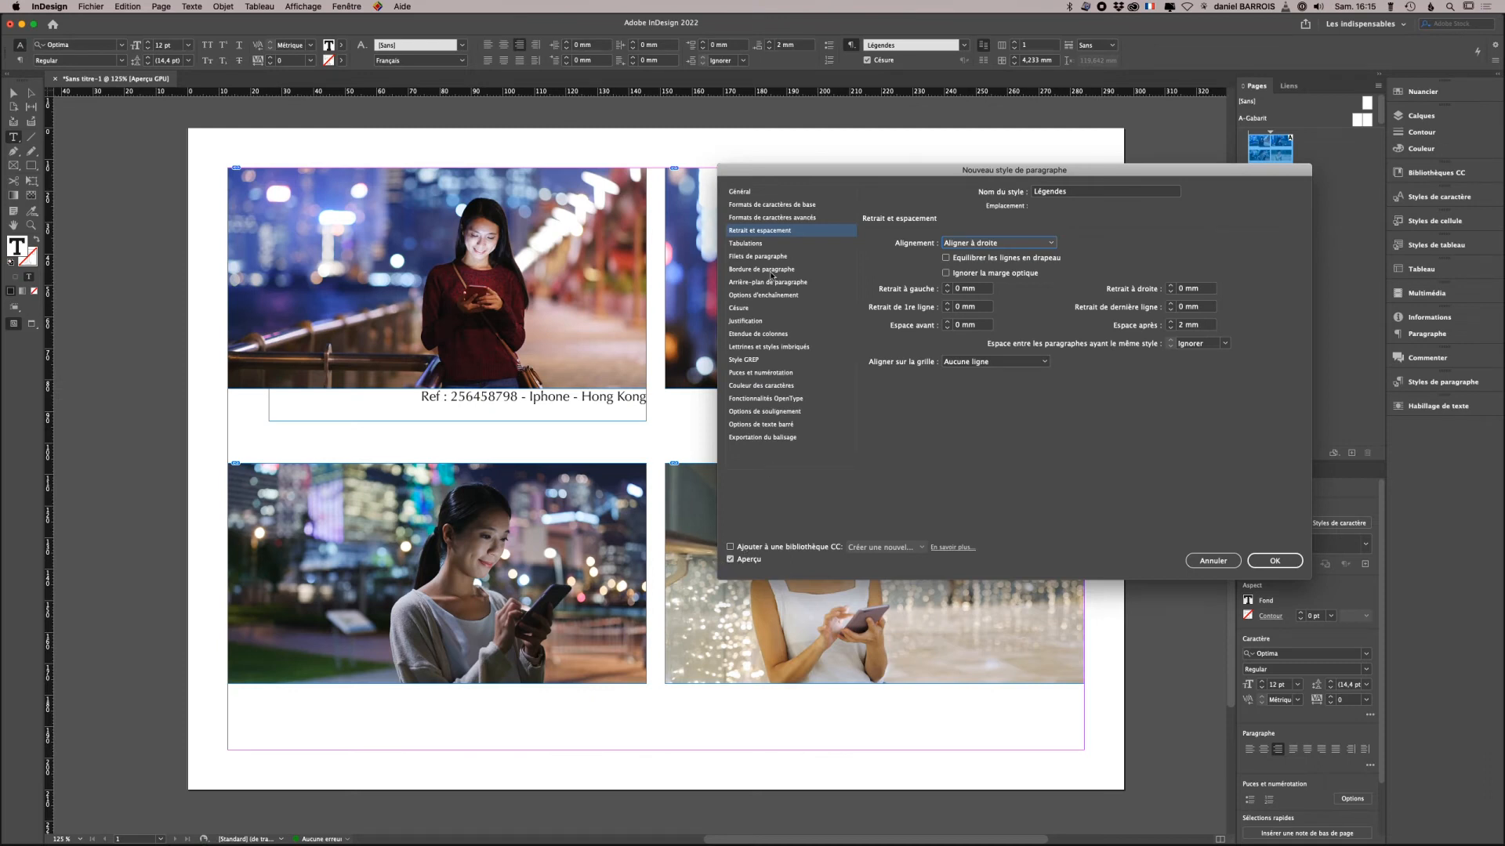
pyautogui.click(739, 192)
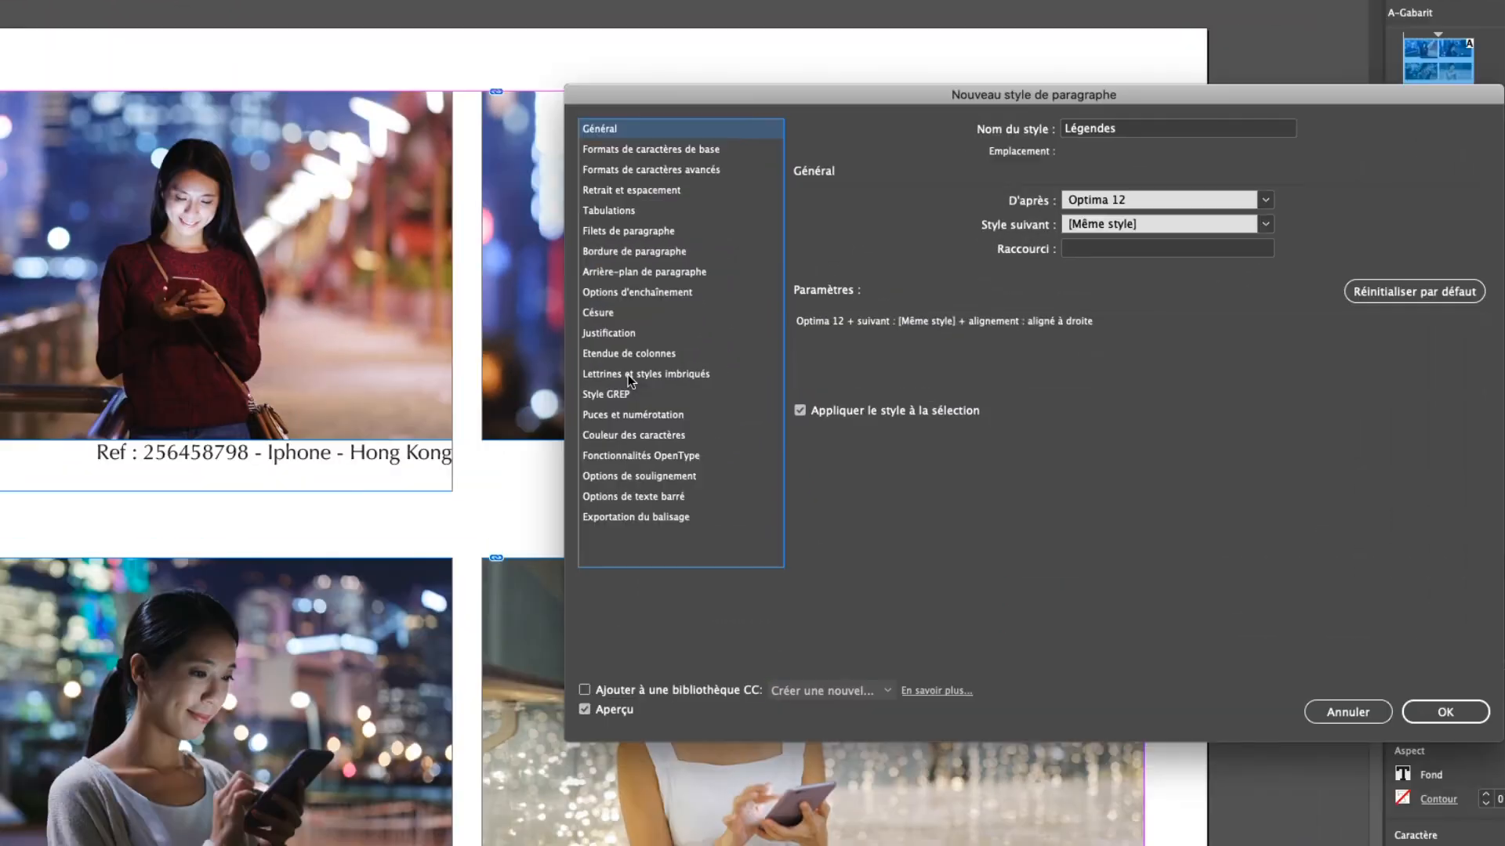
# - Add a nested style to Légendes that applies the ref character style jusqu'à 1 hyphen ("-")
pyautogui.click(758, 347)
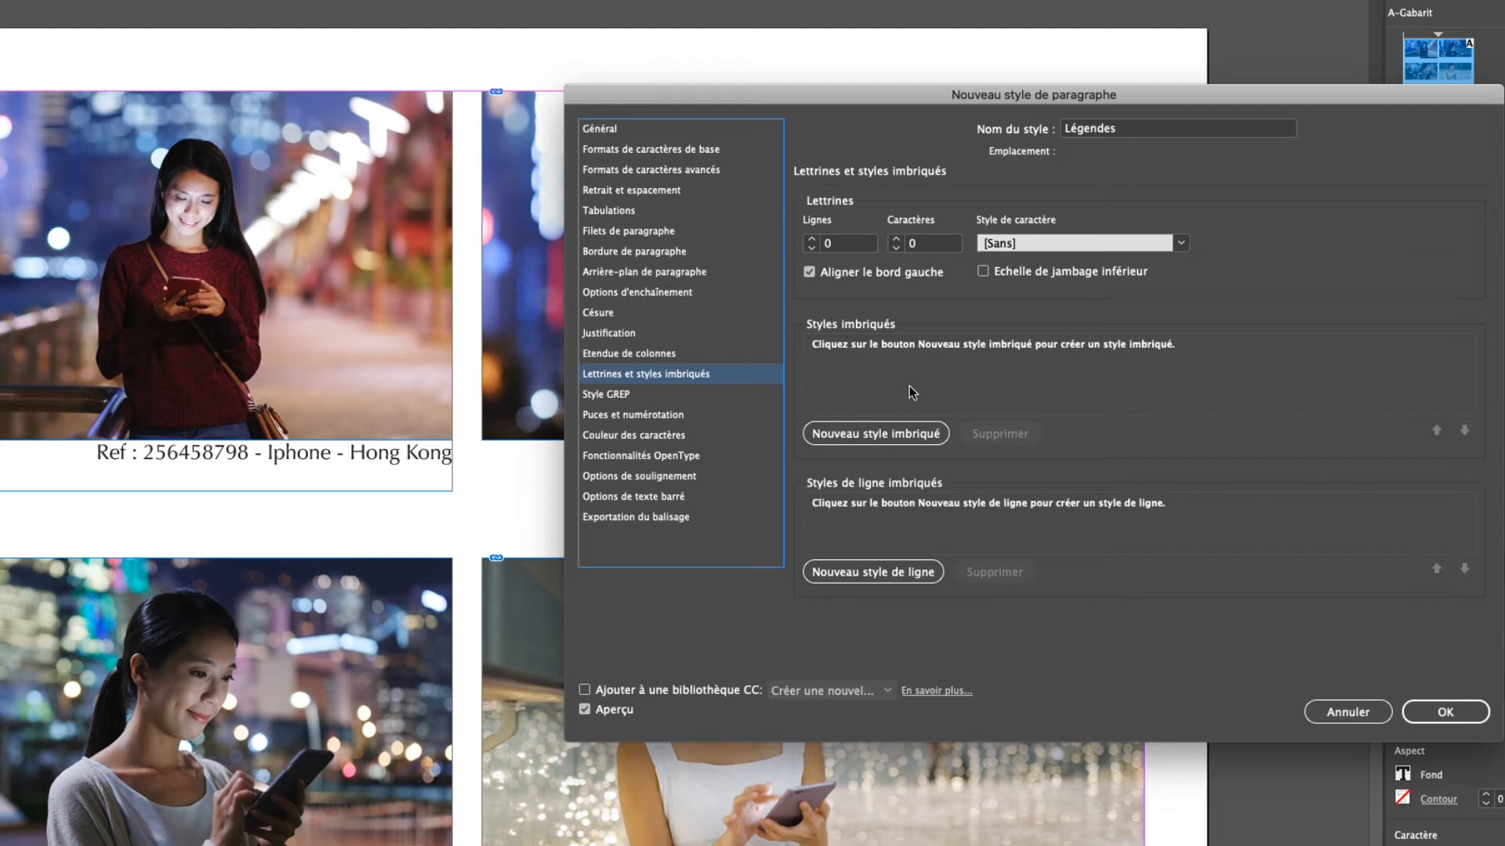
pyautogui.click(859, 433)
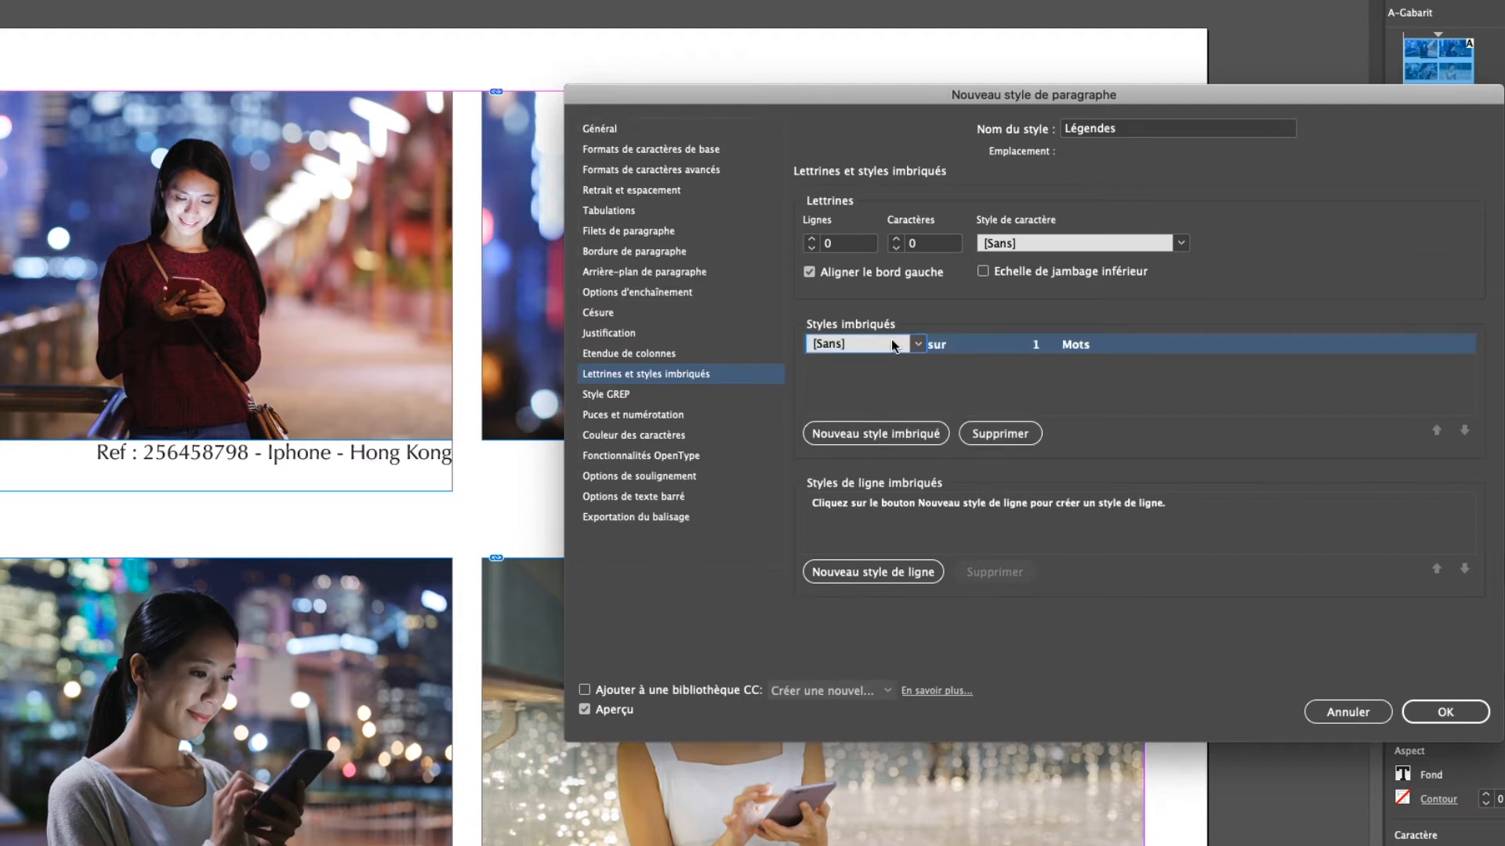
pyautogui.click(893, 342)
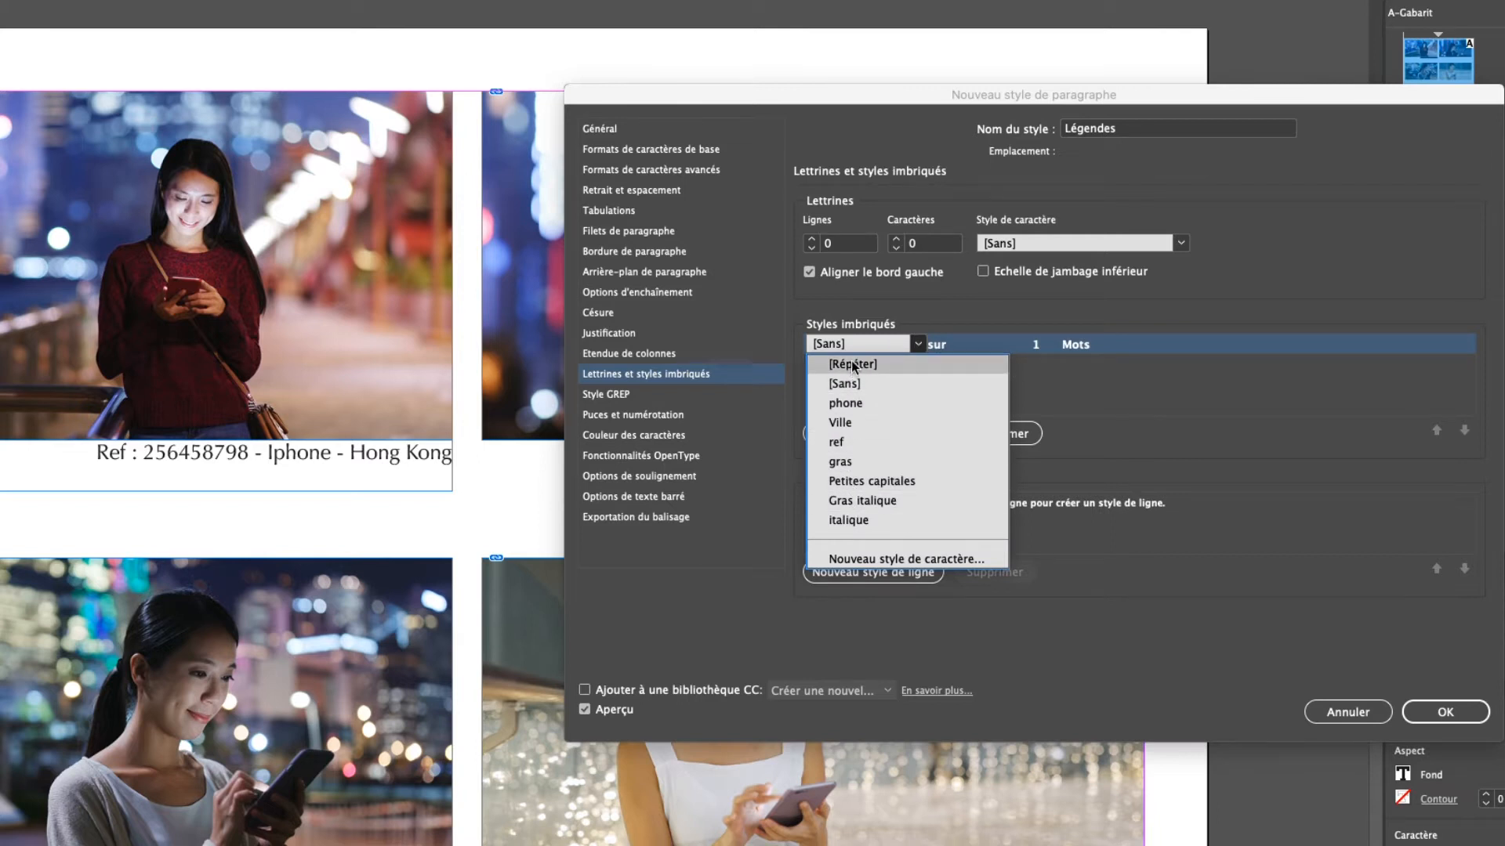
pyautogui.click(845, 441)
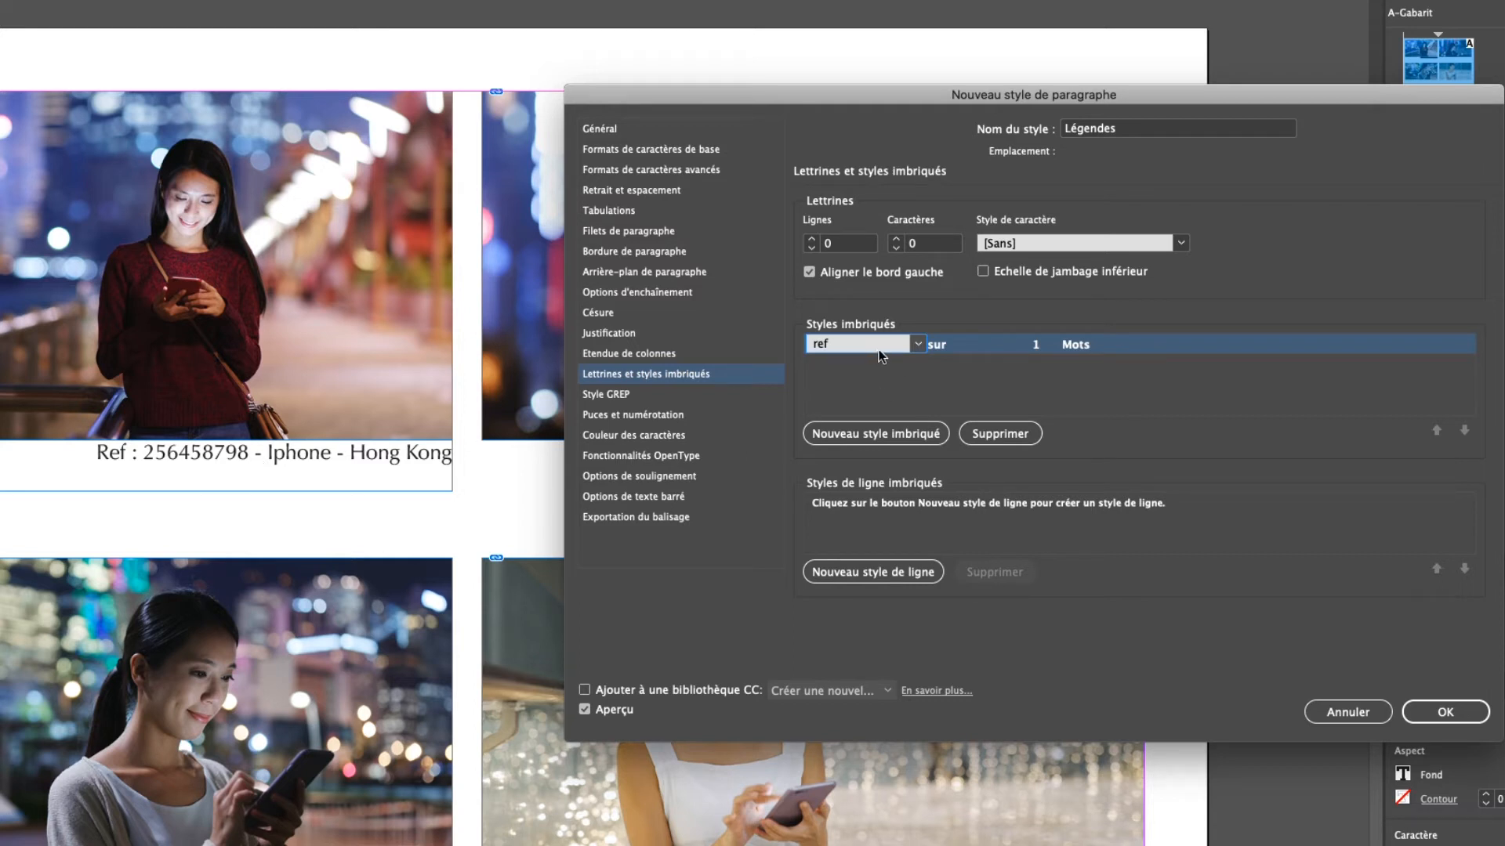
pyautogui.click(986, 345)
pyautogui.click(972, 345)
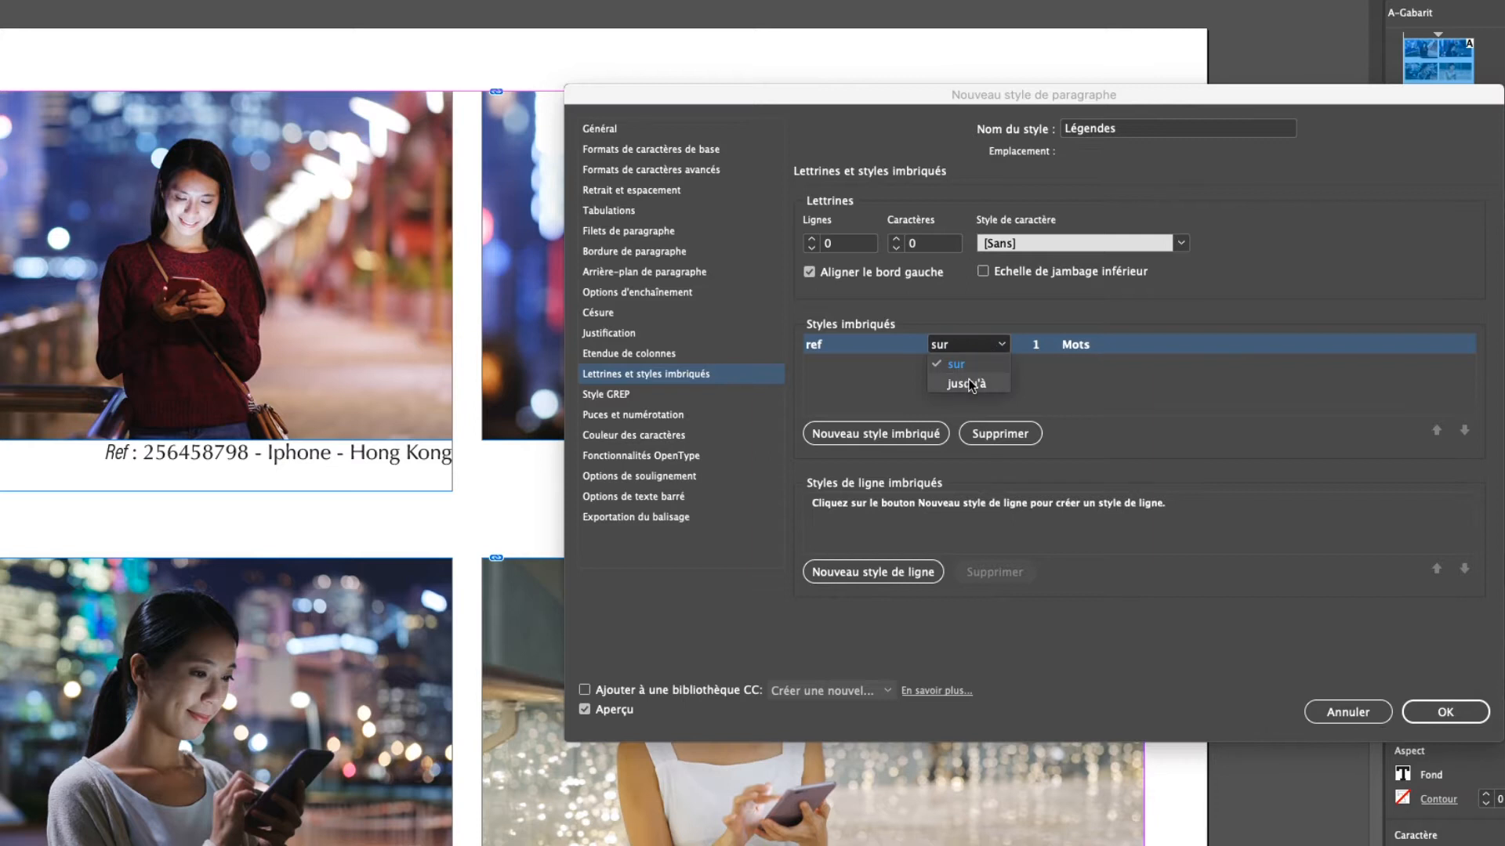
pyautogui.click(970, 384)
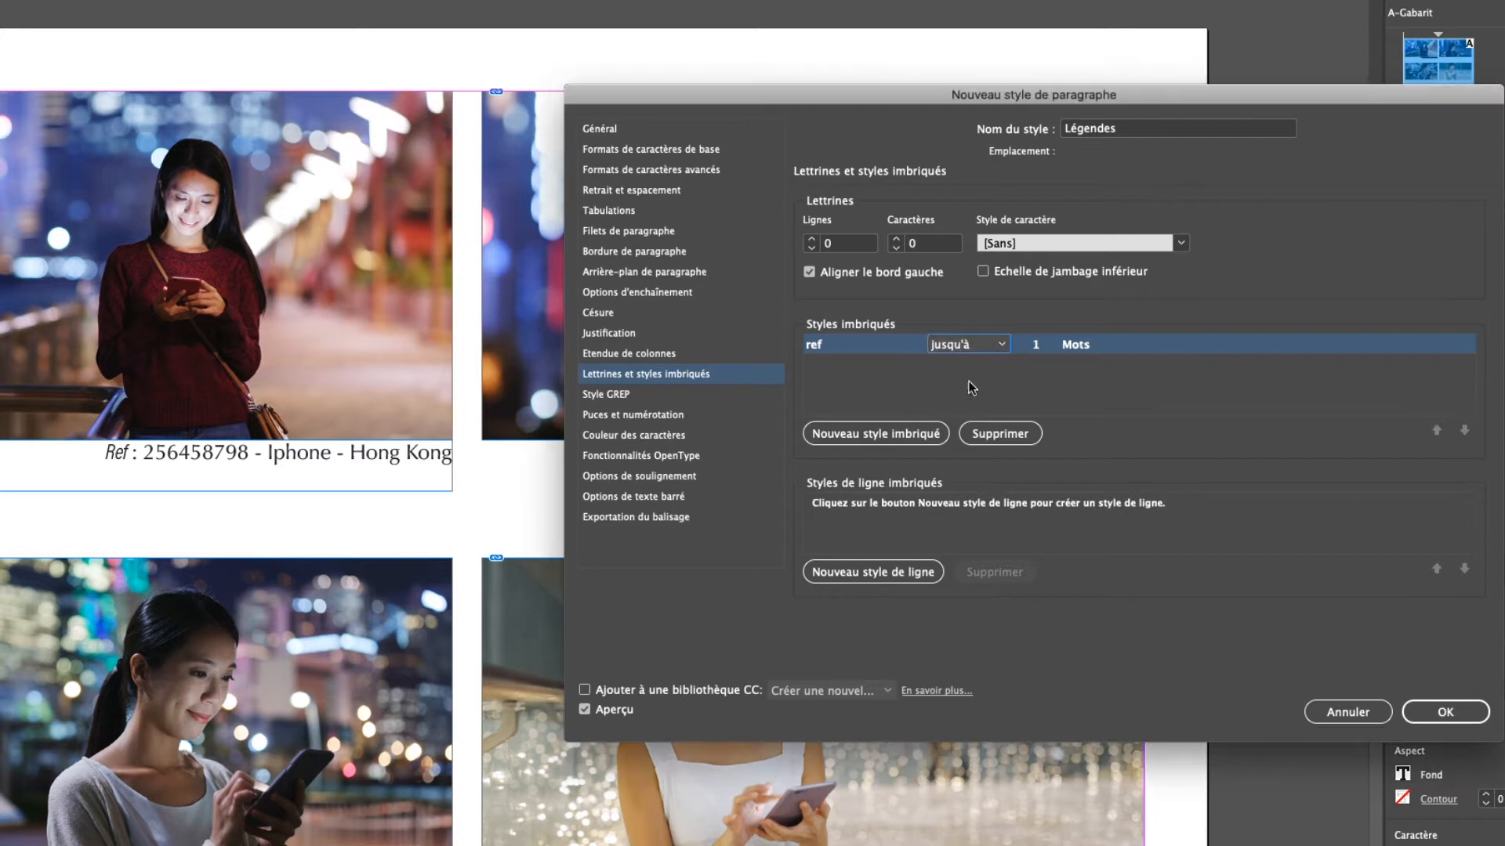
pyautogui.click(1075, 345)
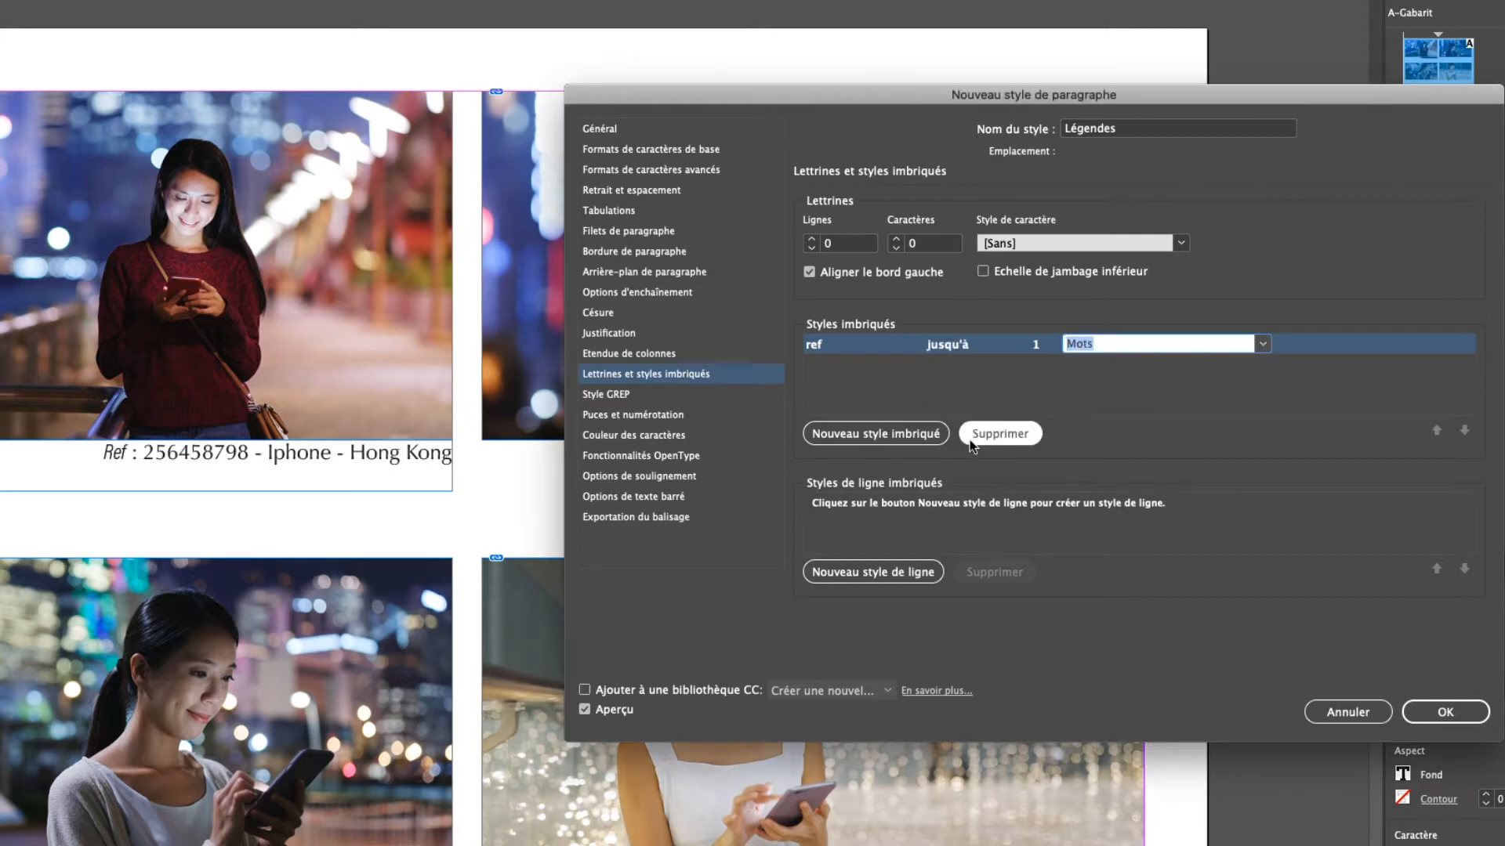
pyautogui.write('-')
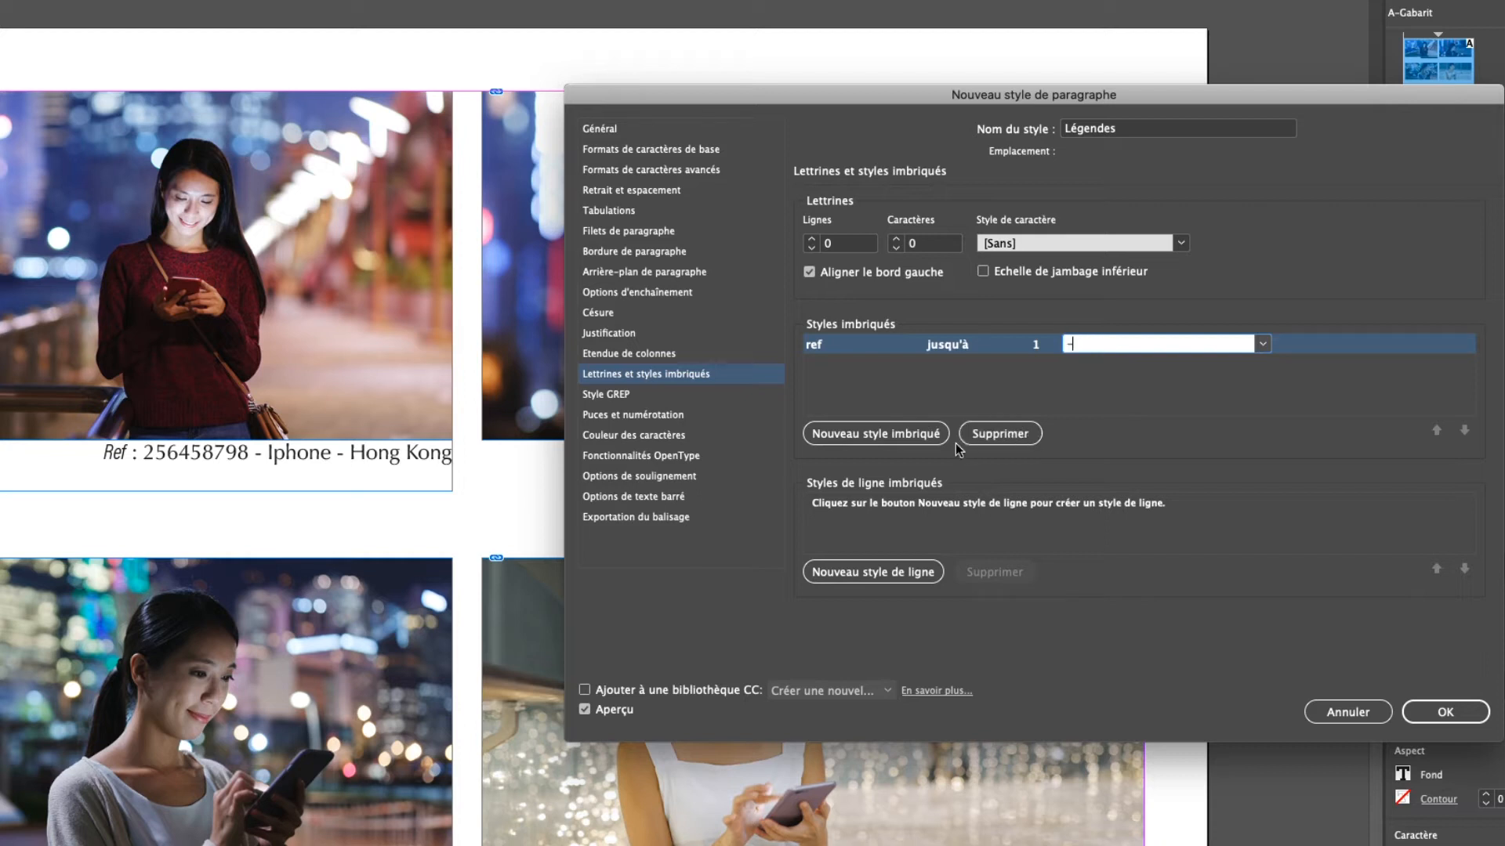
pyautogui.click(836, 378)
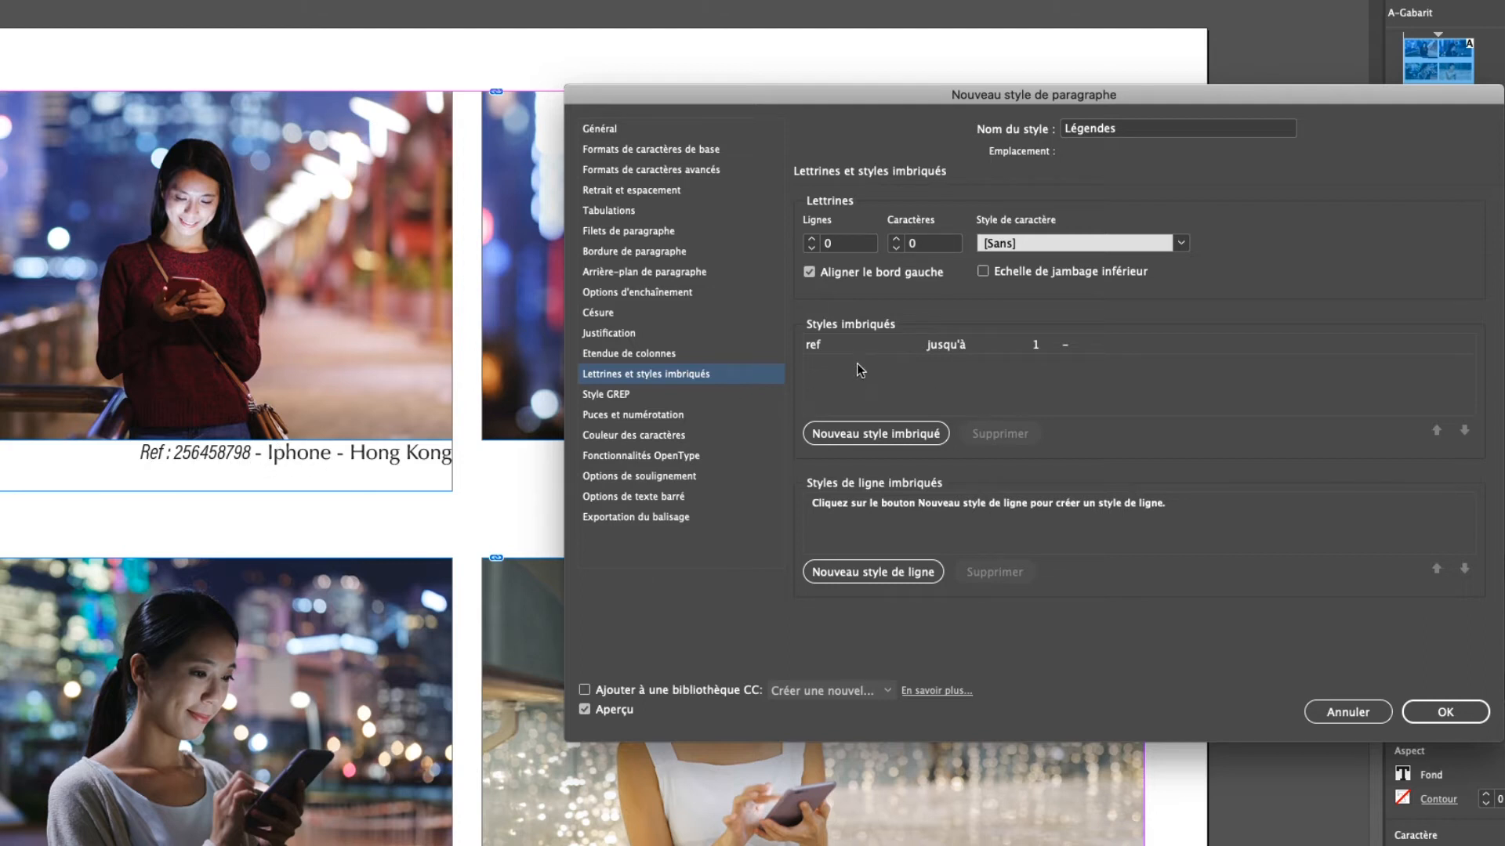
# - Add a second nested style that applies the phone character style sur 1 hyphen ("-")
pyautogui.click(861, 434)
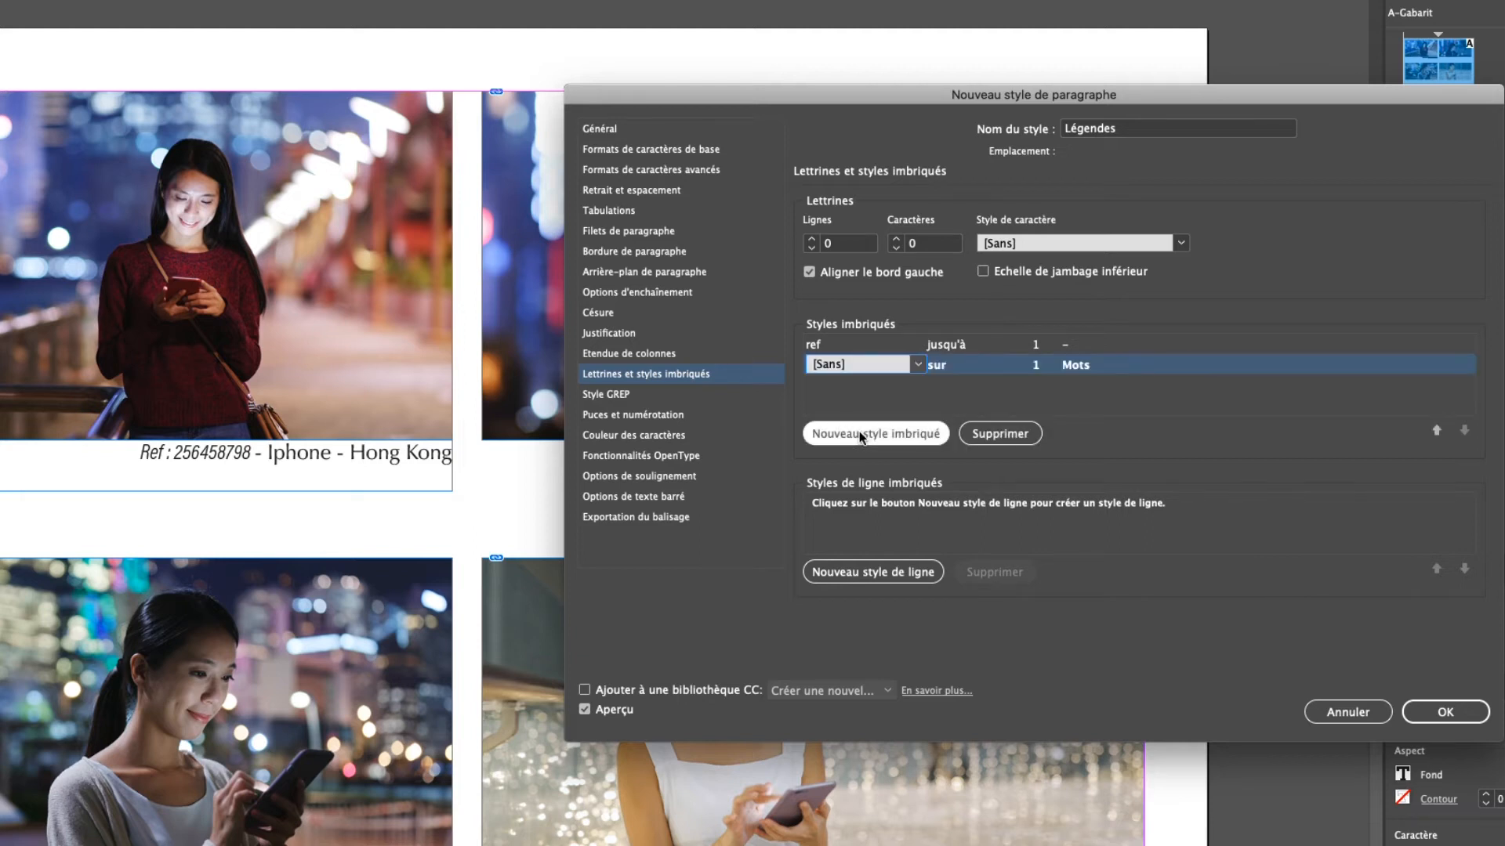
pyautogui.click(861, 365)
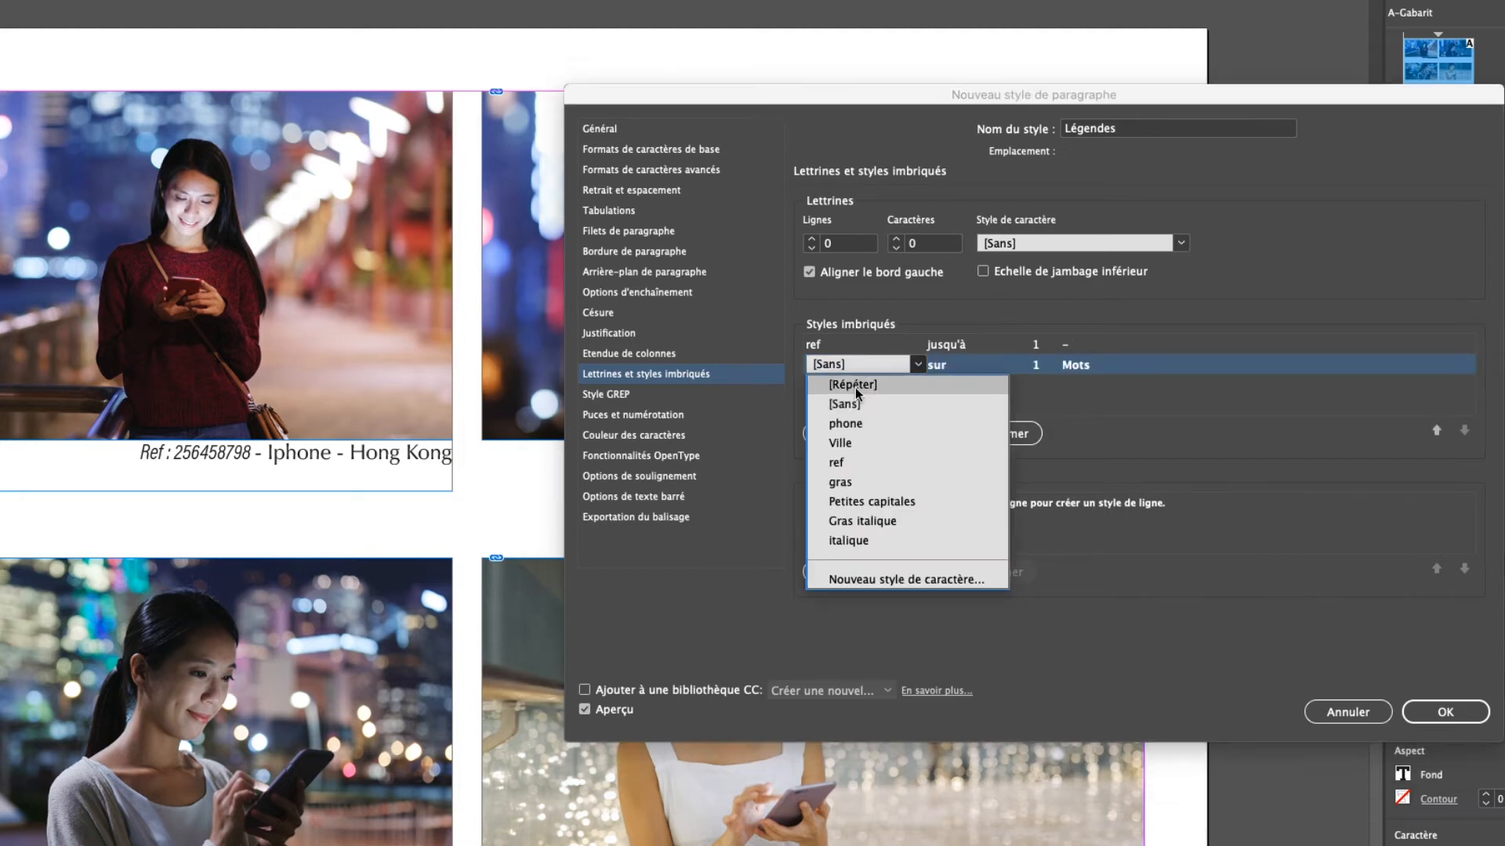
pyautogui.click(854, 424)
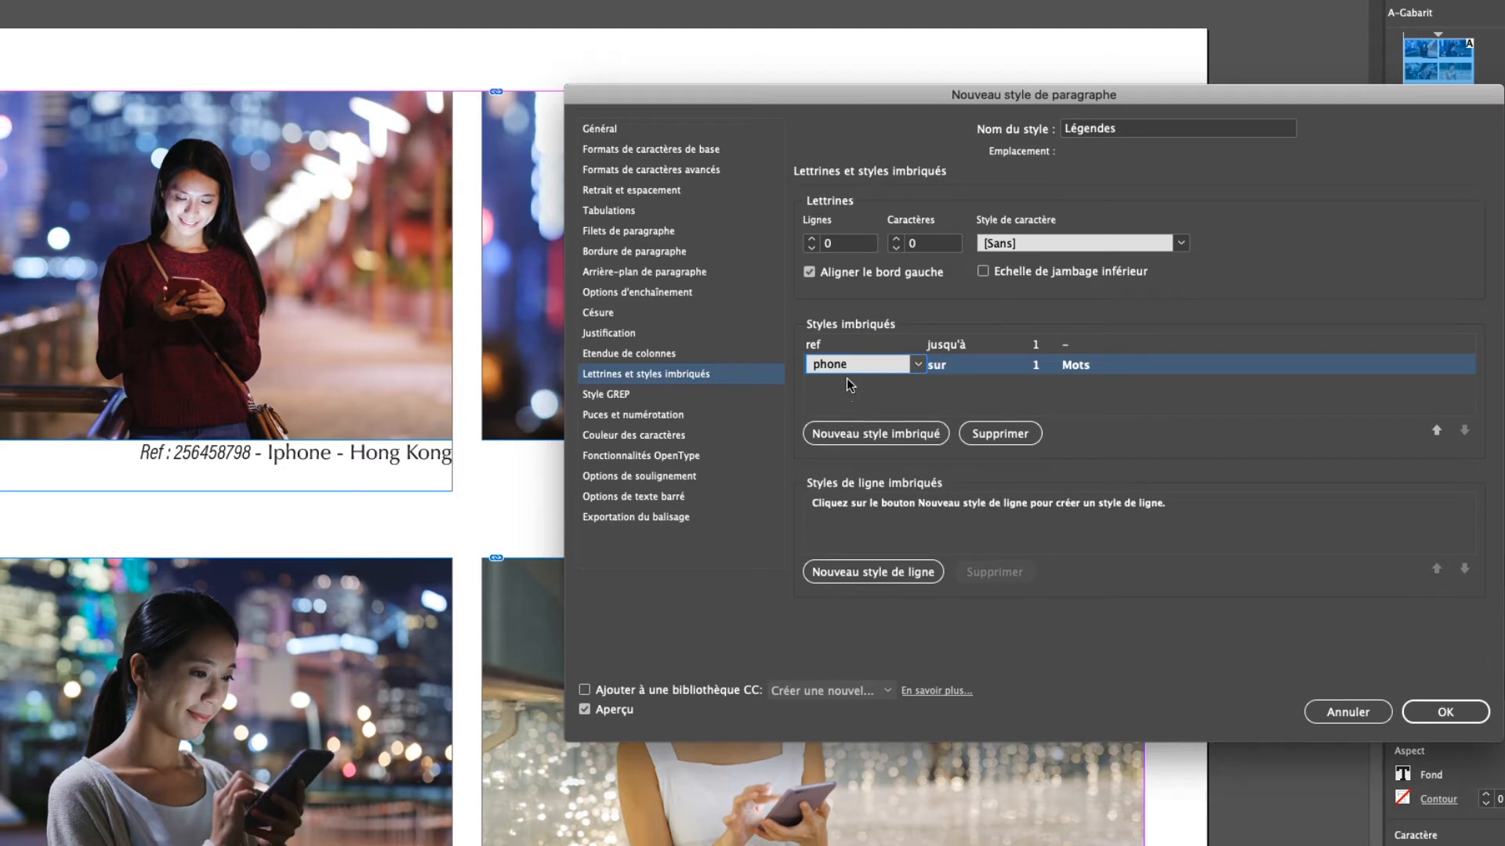
pyautogui.click(975, 365)
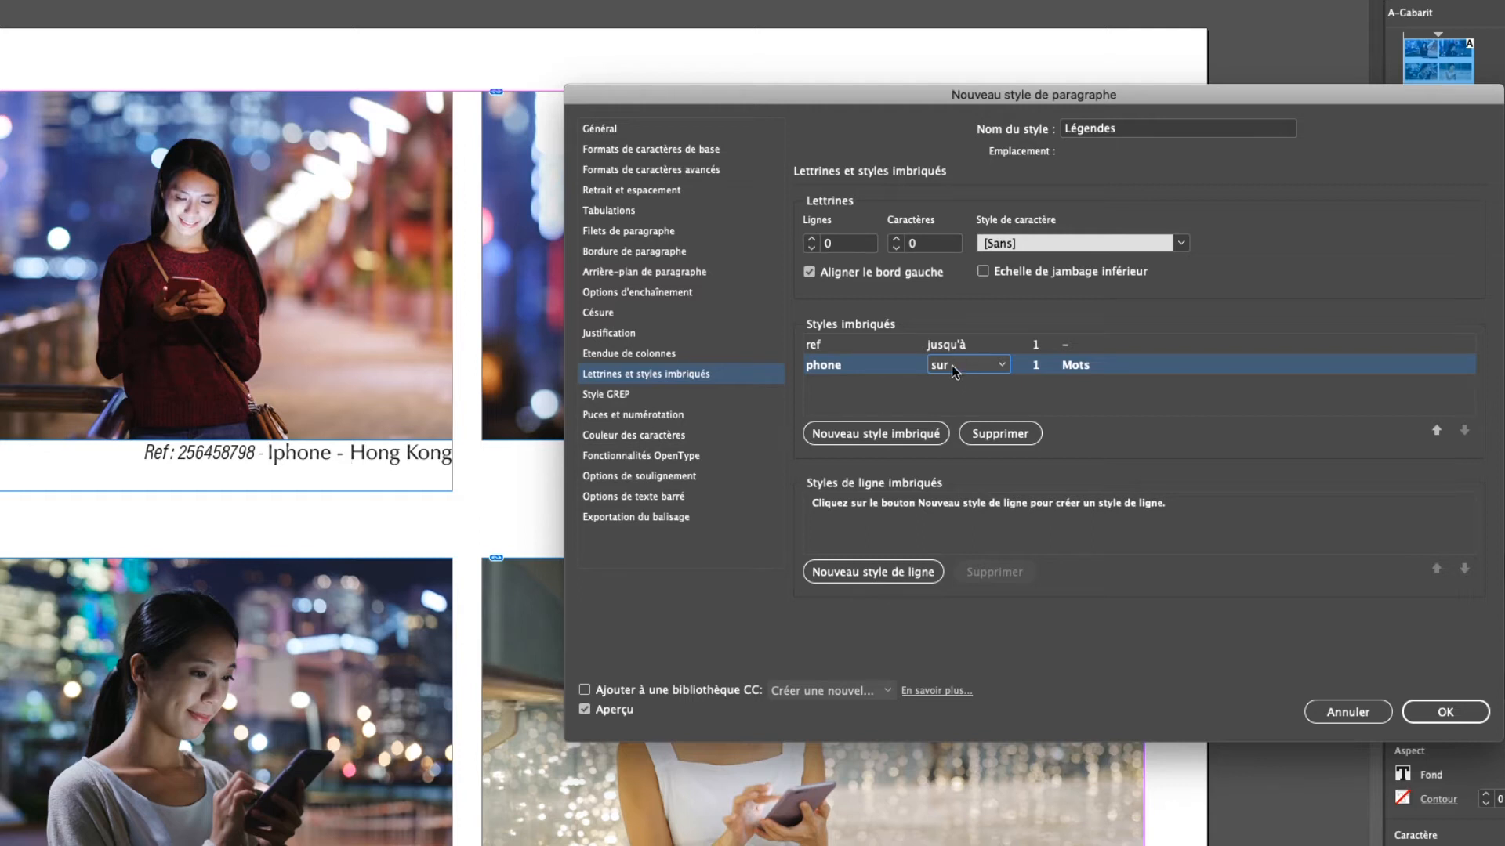
pyautogui.click(1089, 368)
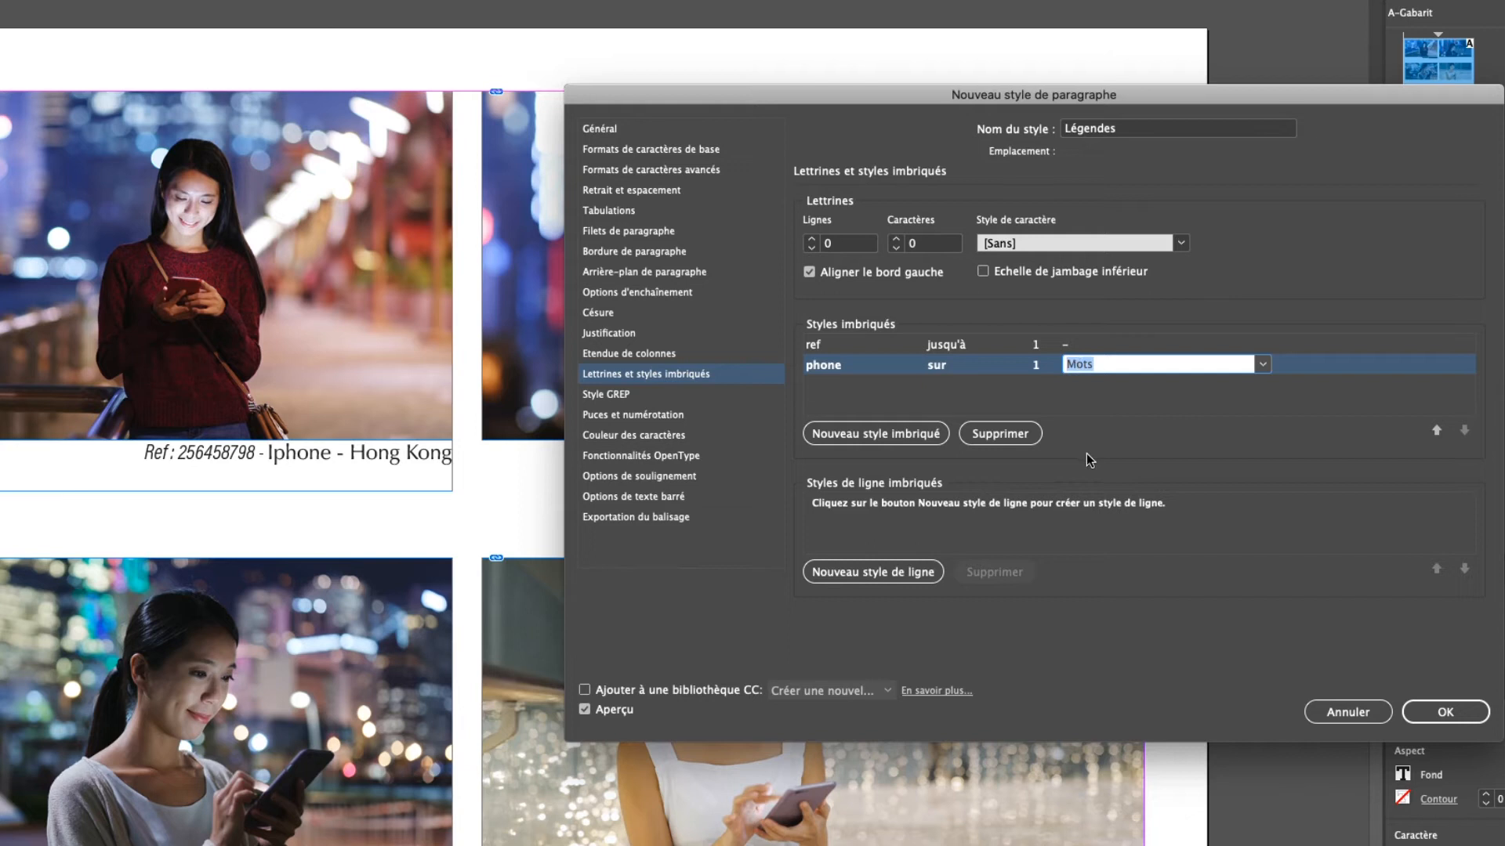
pyautogui.write('-')
pyautogui.click(853, 389)
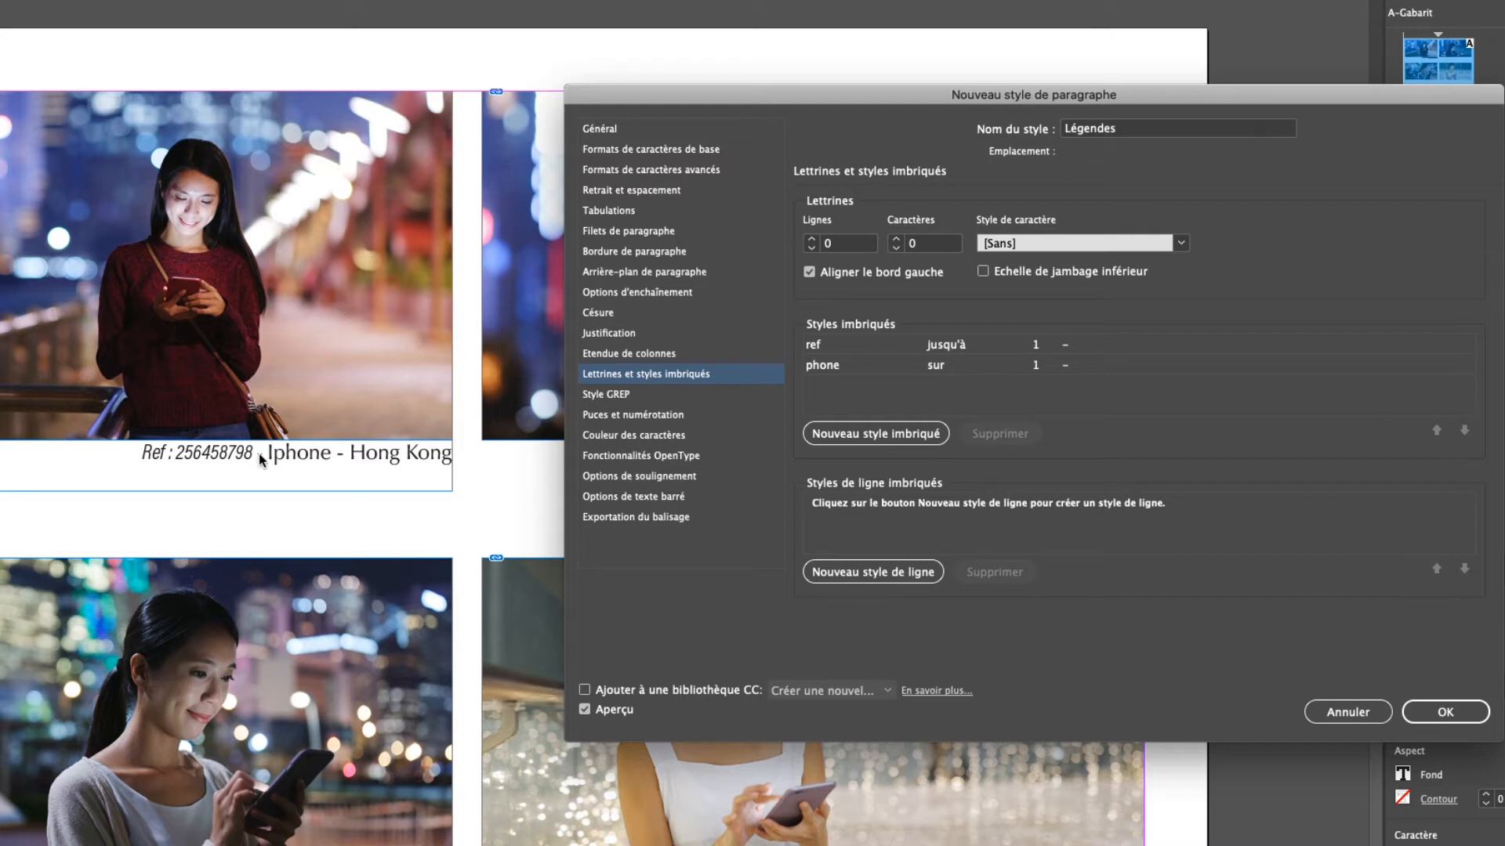
# - Change the phone nested style's hyphen count to 2
pyautogui.click(1036, 366)
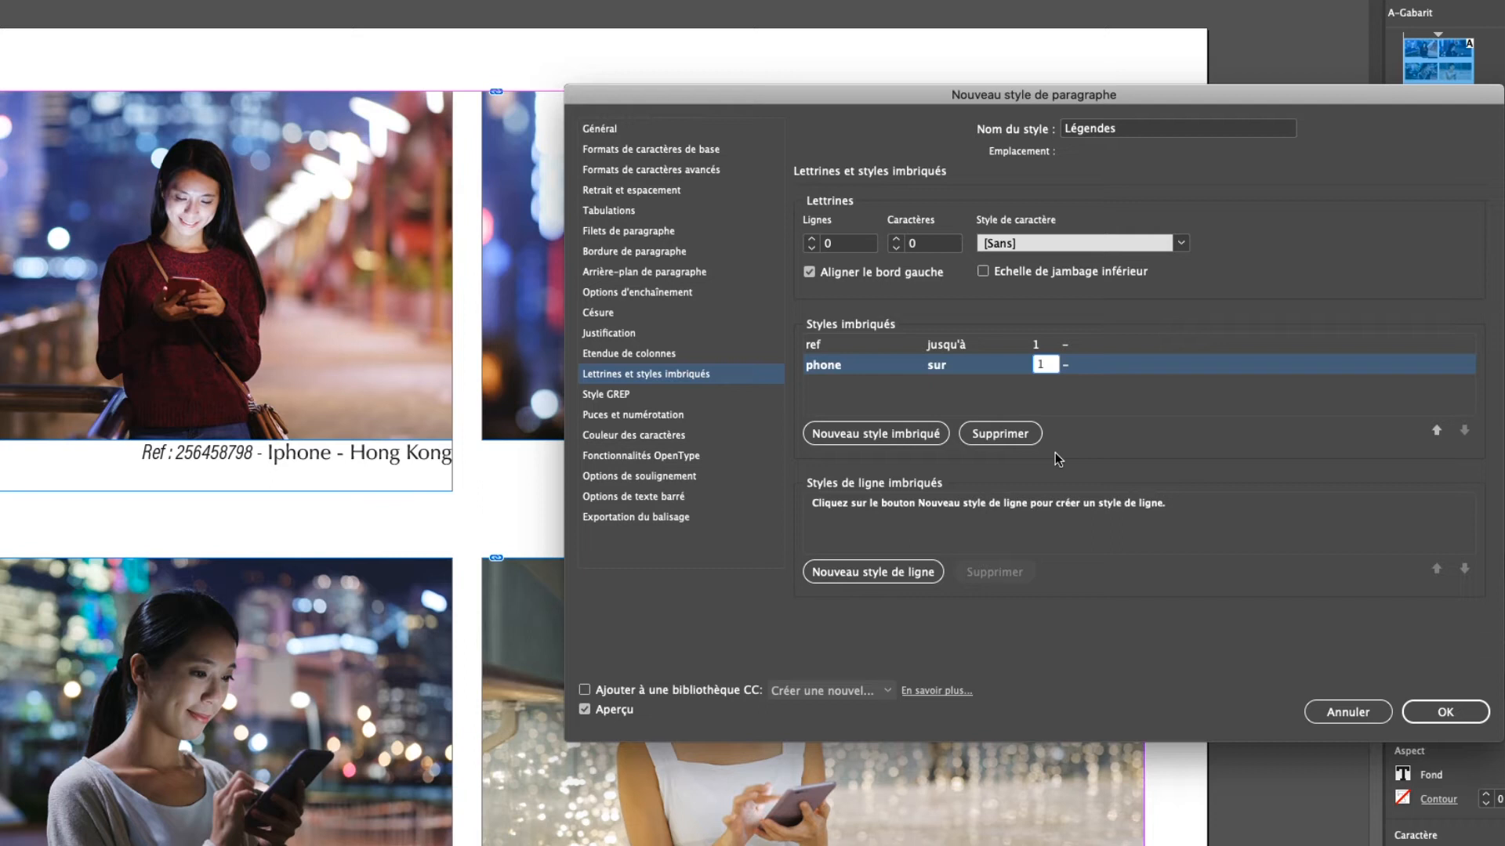
pyautogui.doubleClick(1043, 365)
pyautogui.click(853, 387)
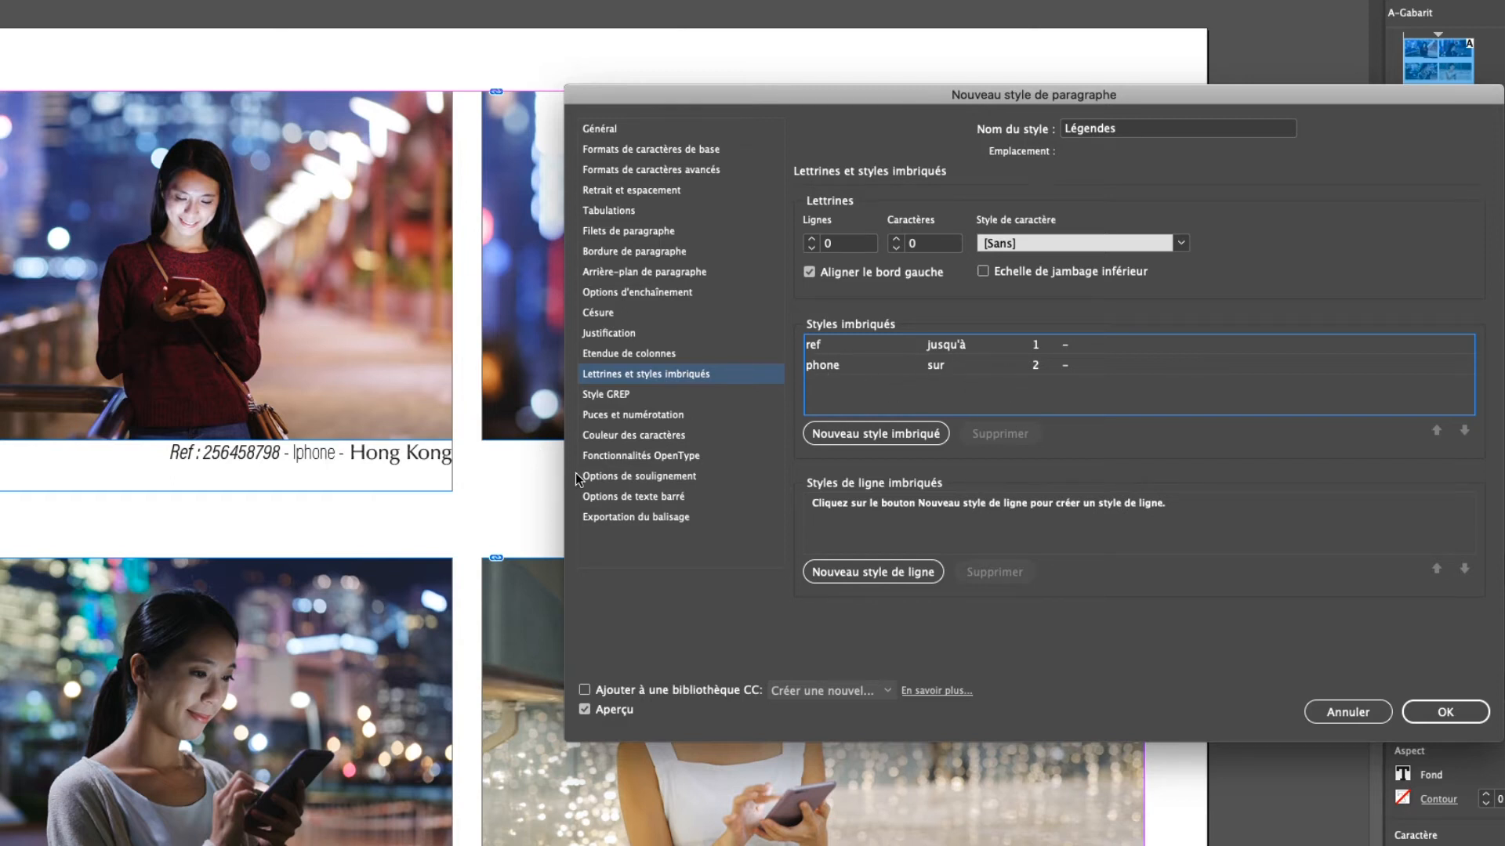
# - Add a third nested style applying the Ville character style sur 1 Phrases, and save the Légendes paragraph style
pyautogui.click(854, 432)
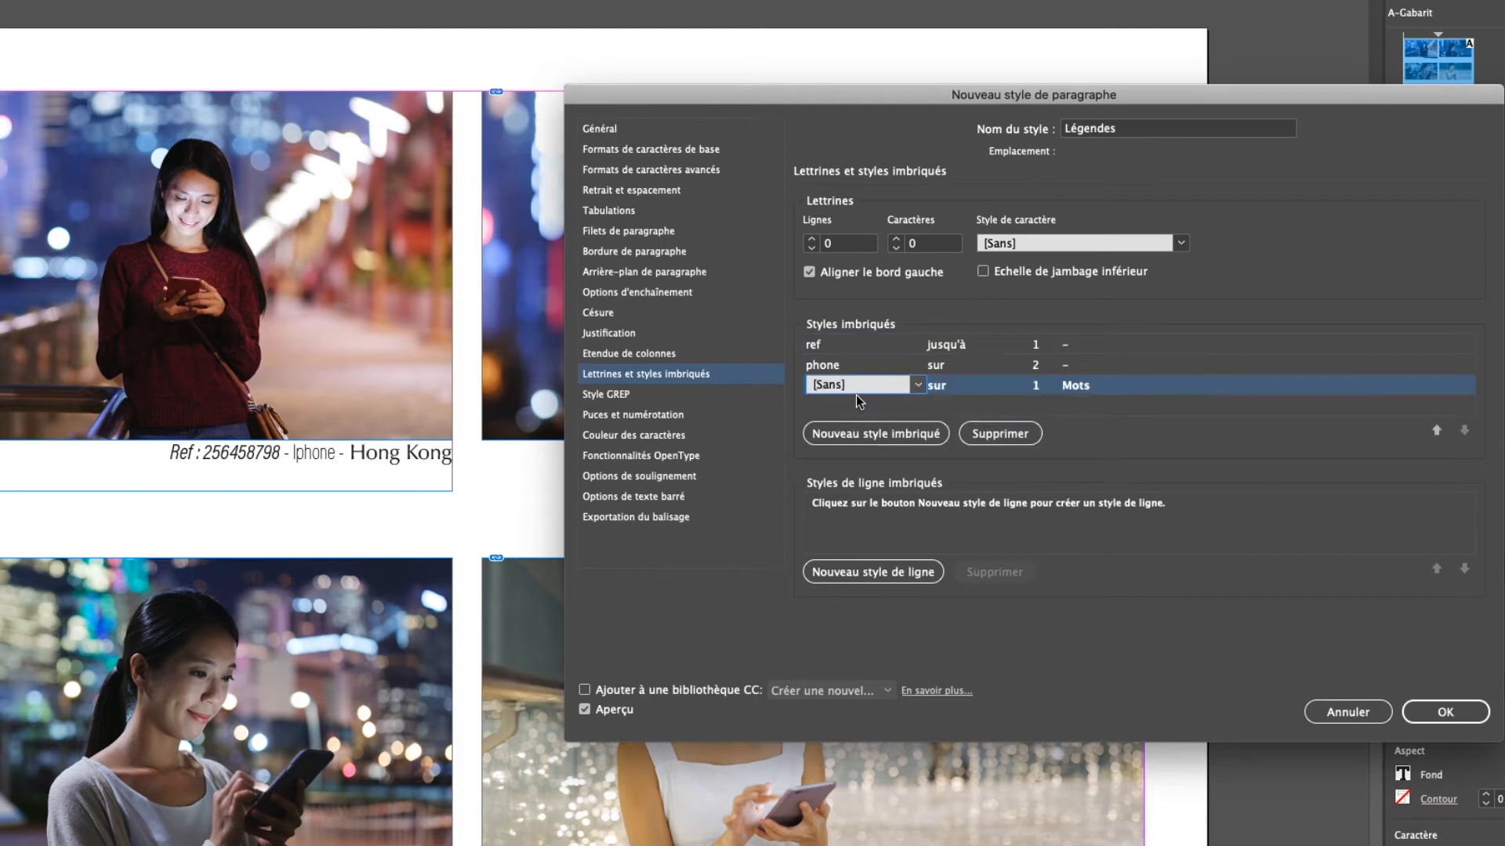
pyautogui.click(920, 385)
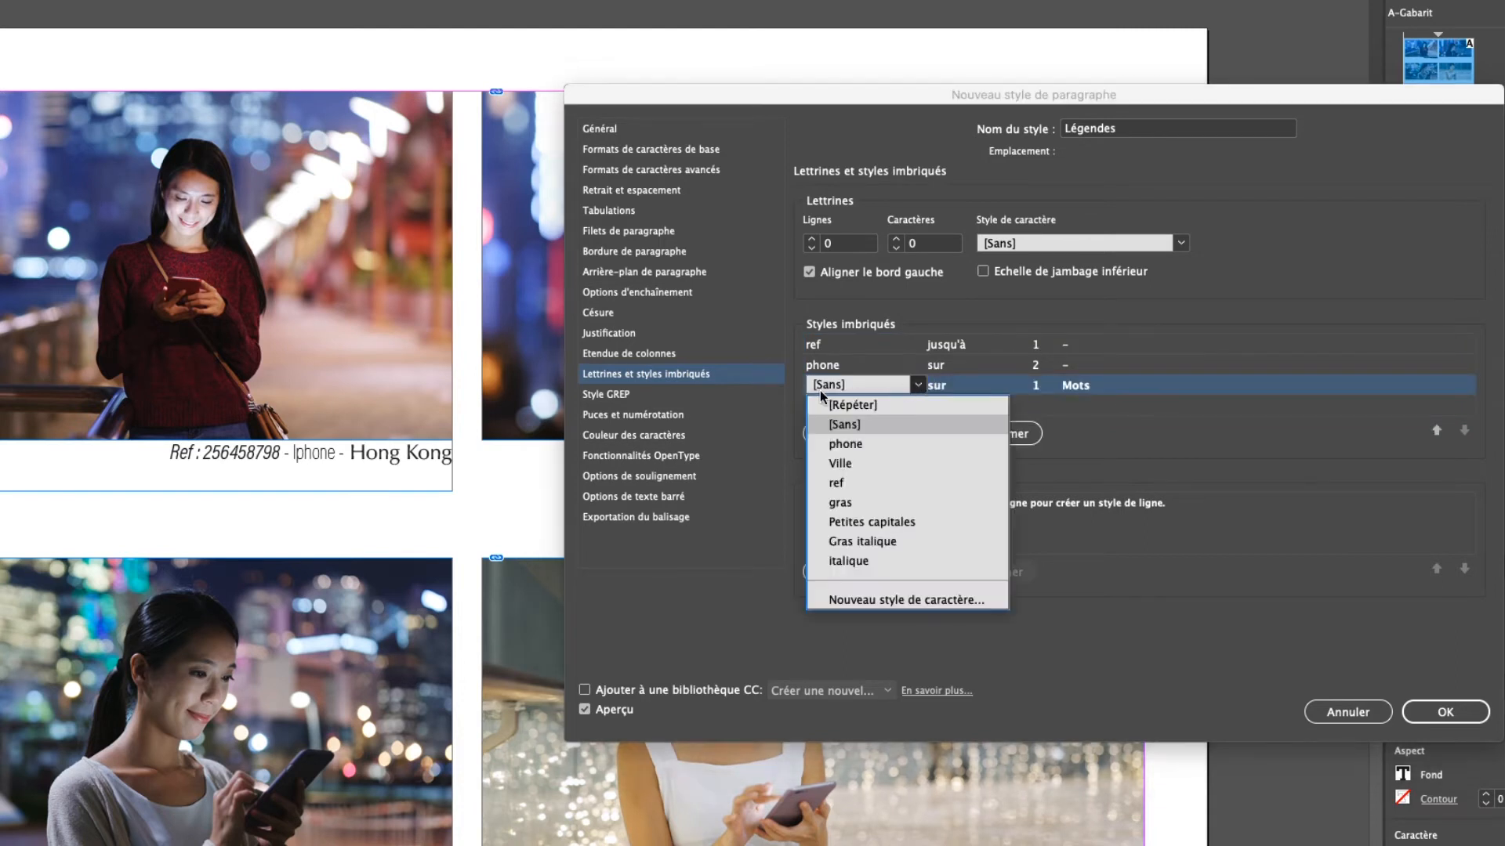
pyautogui.click(846, 464)
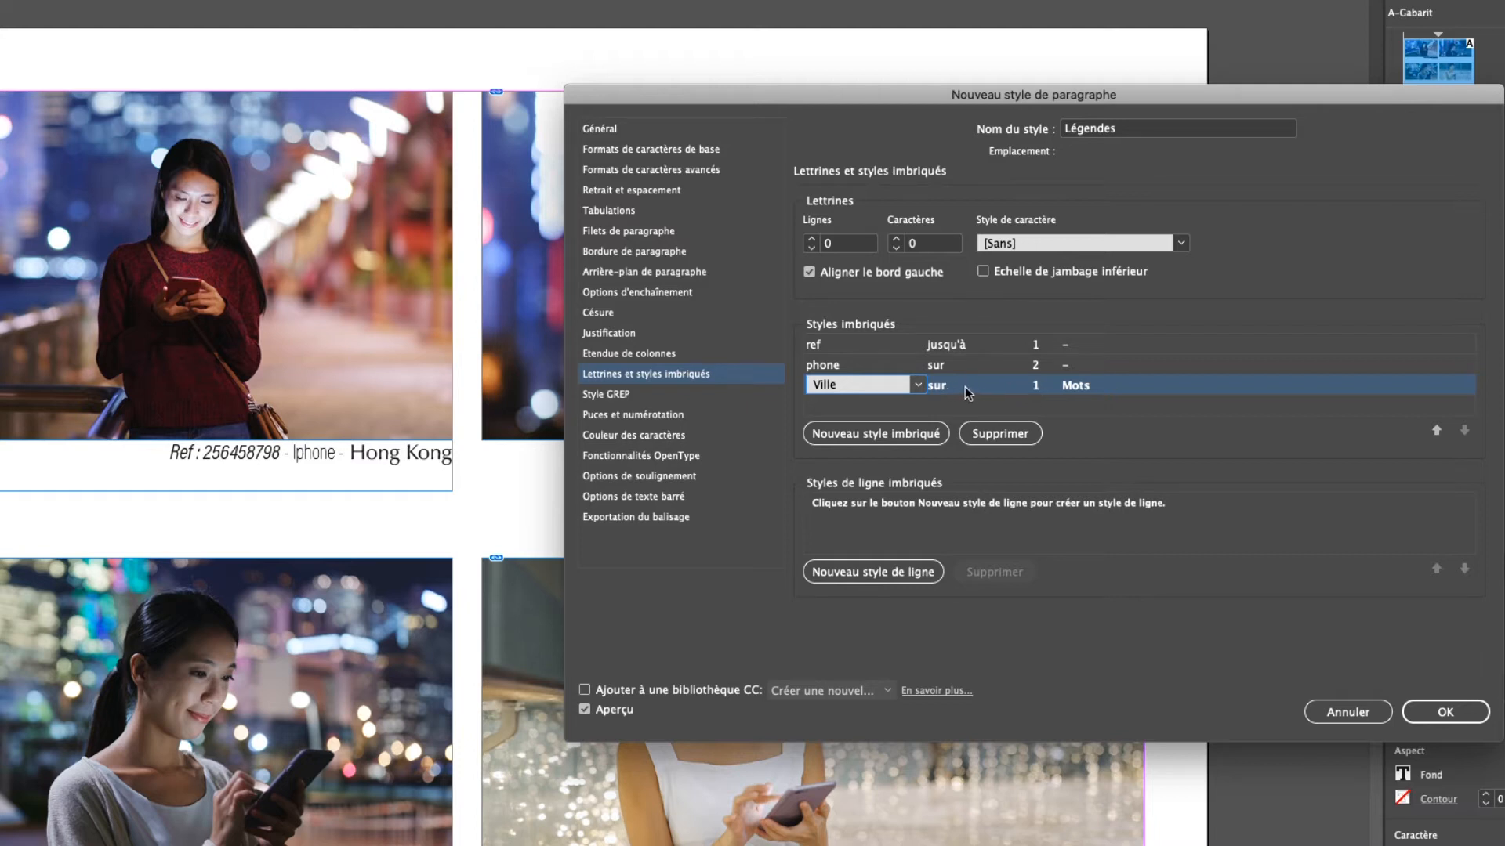
pyautogui.click(1078, 396)
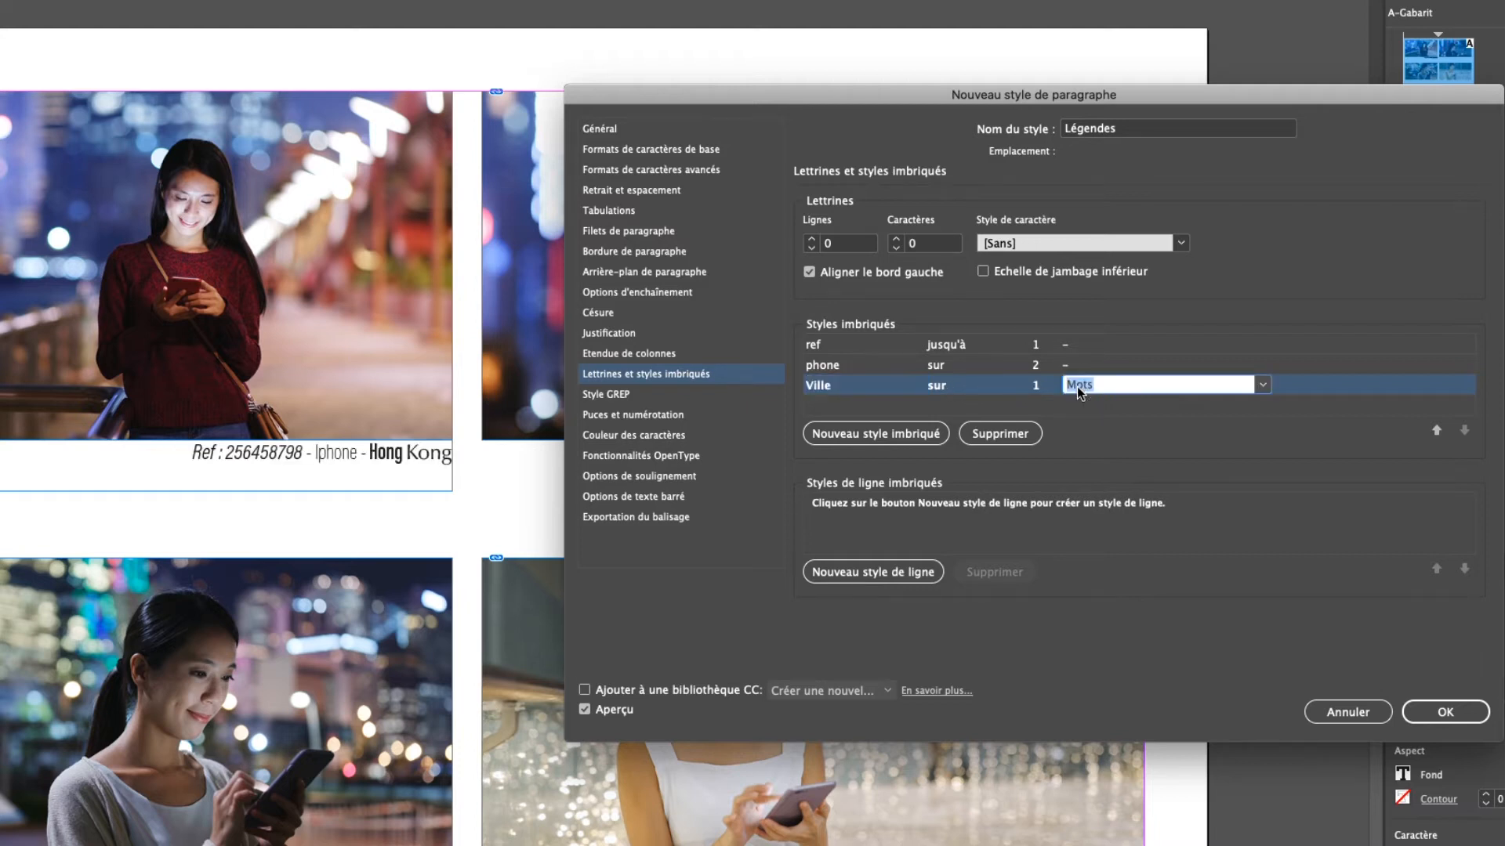
pyautogui.click(1047, 387)
pyautogui.click(1261, 387)
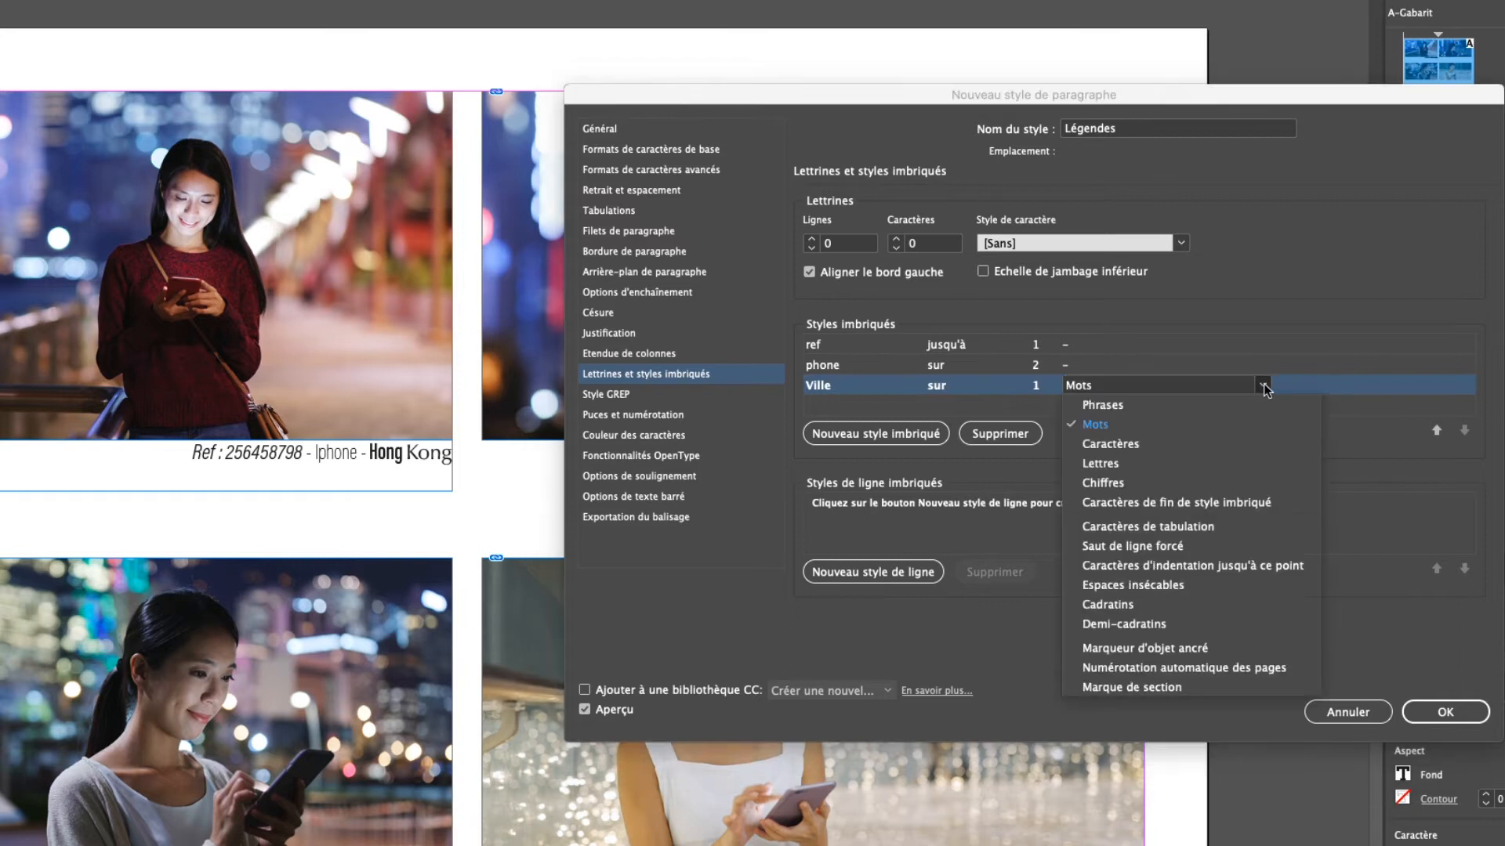
pyautogui.click(1148, 405)
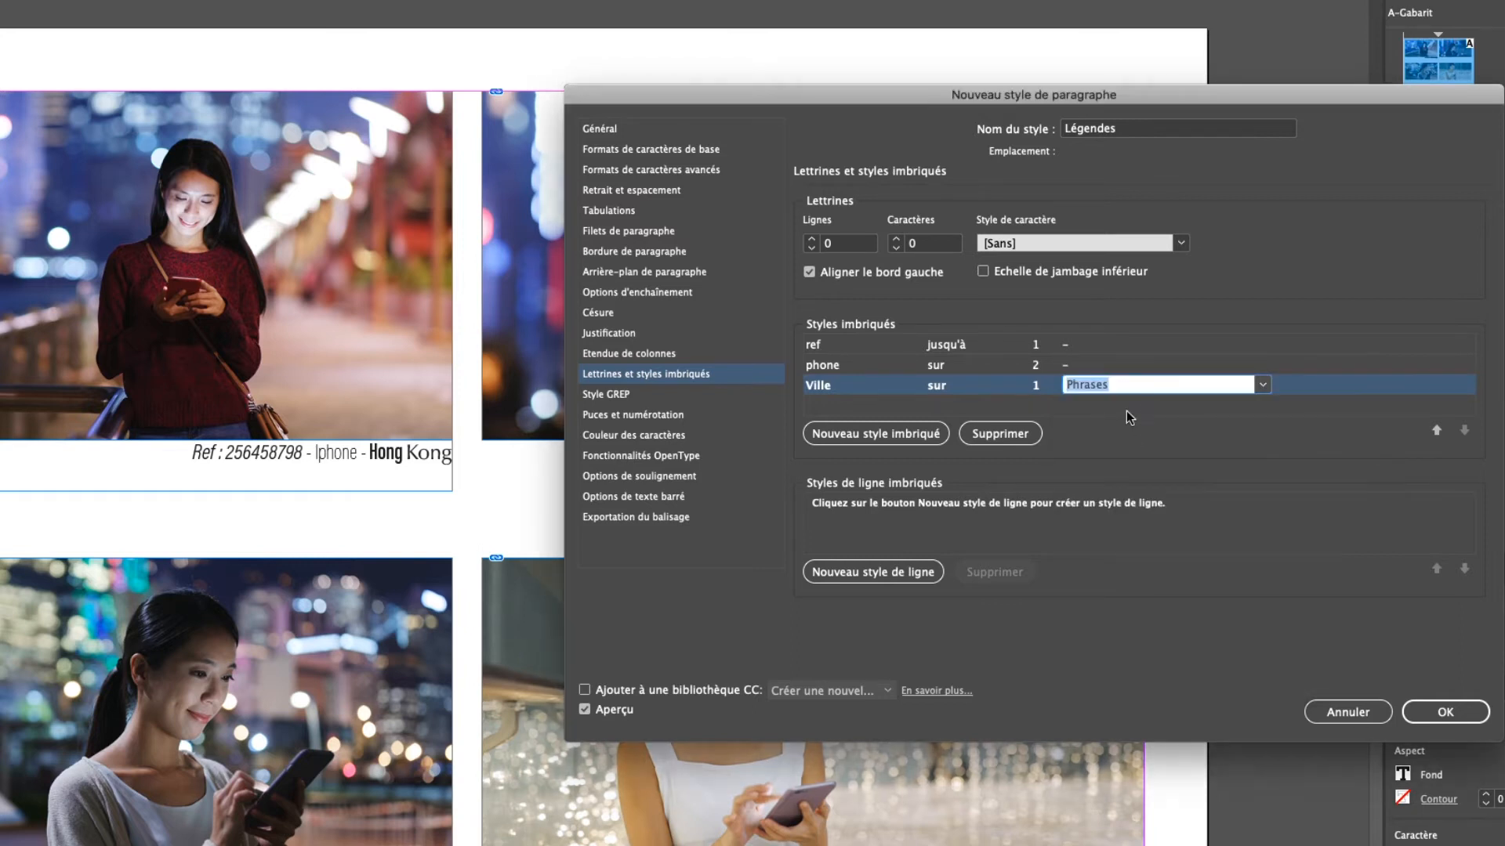
pyautogui.click(891, 403)
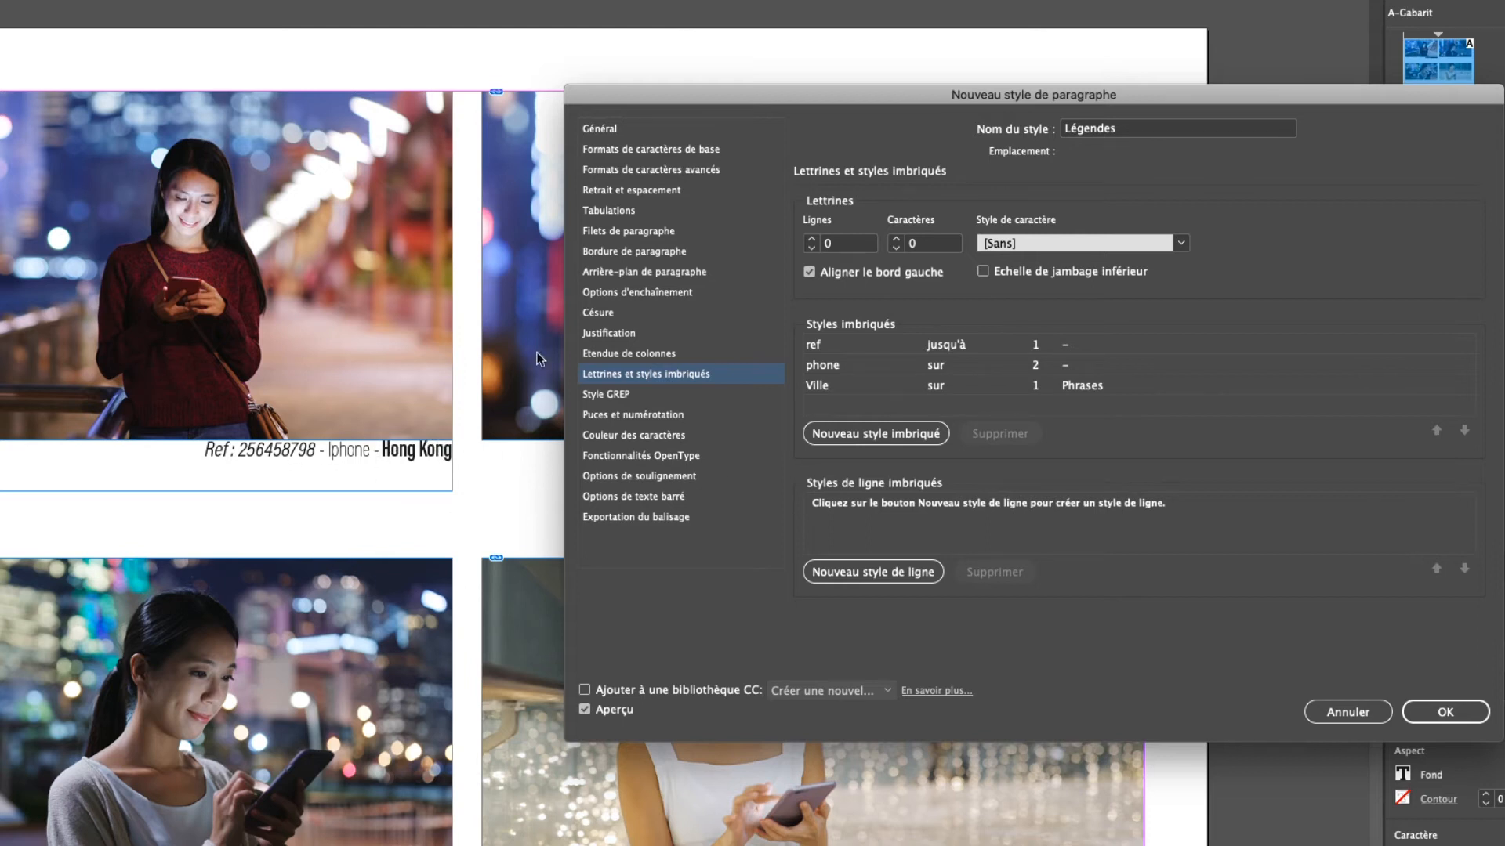
pyautogui.click(1424, 713)
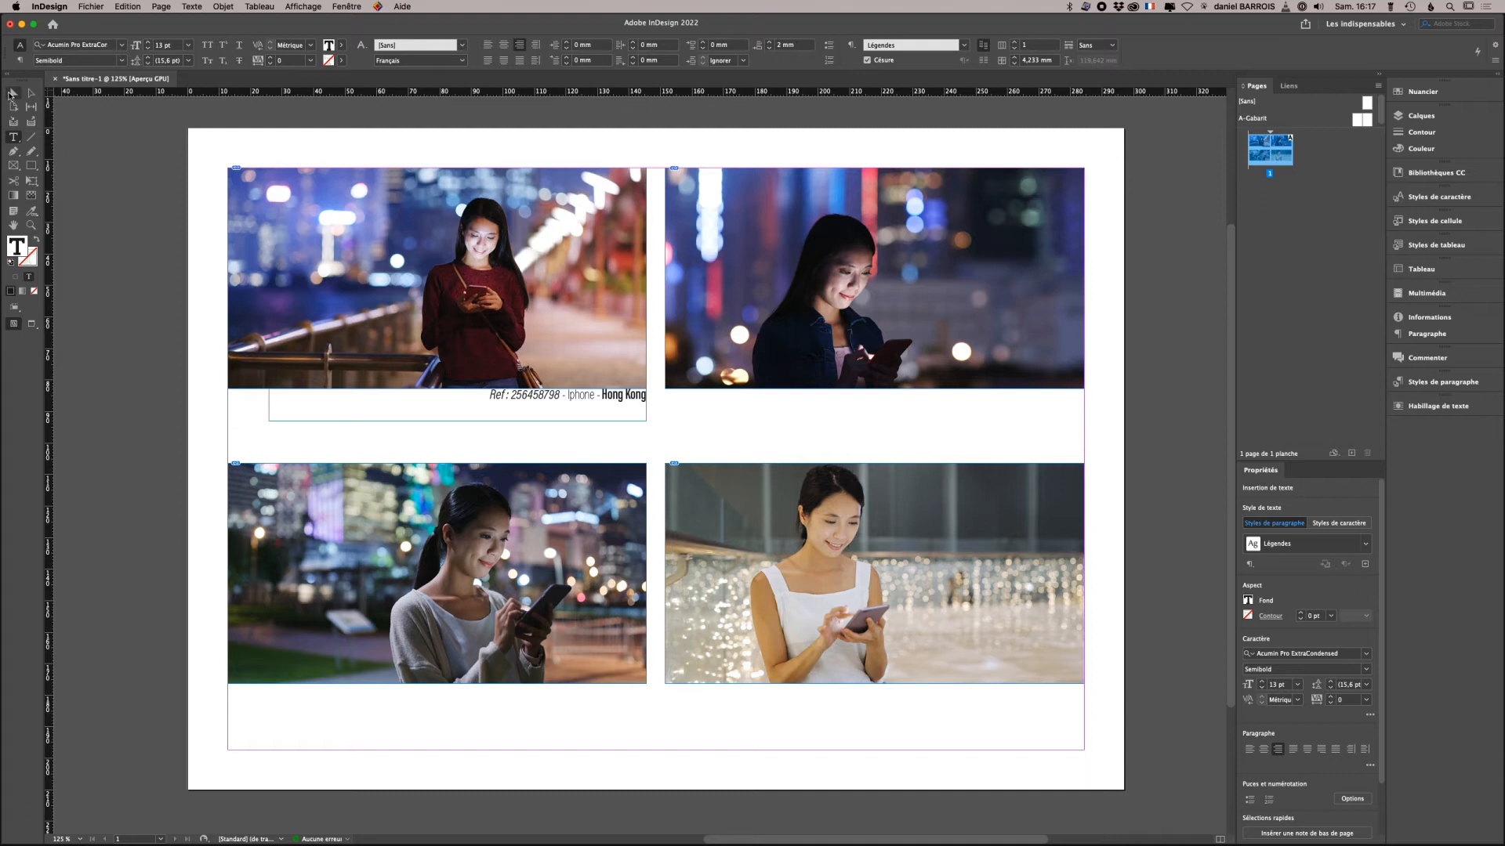
# - Set the first-baseline offset of the Hong Kong caption's text frame to Fixe in the text frame options
pyautogui.click(14, 93)
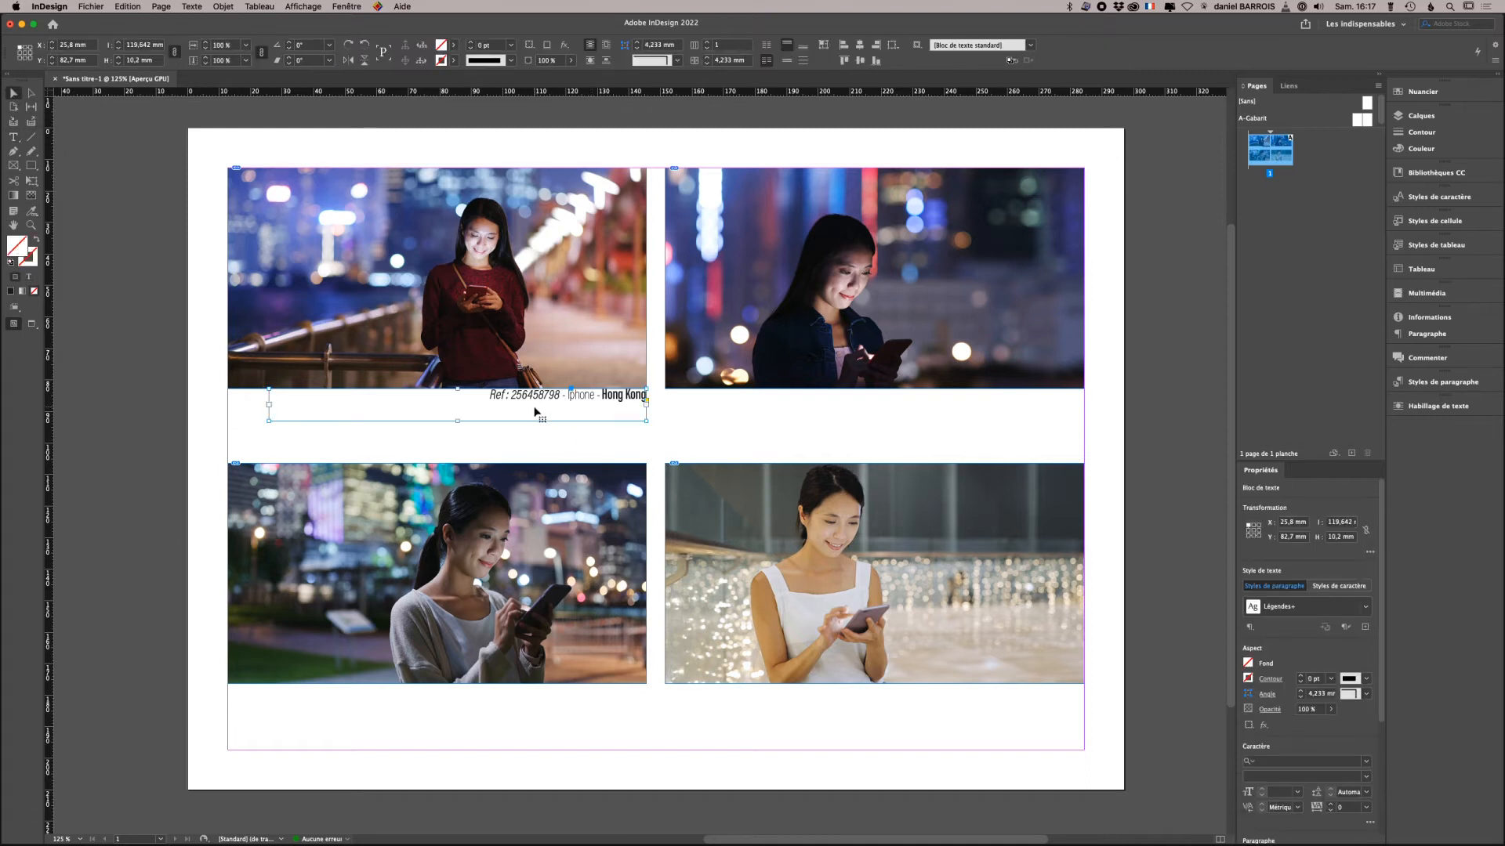
pyautogui.rightClick(477, 407)
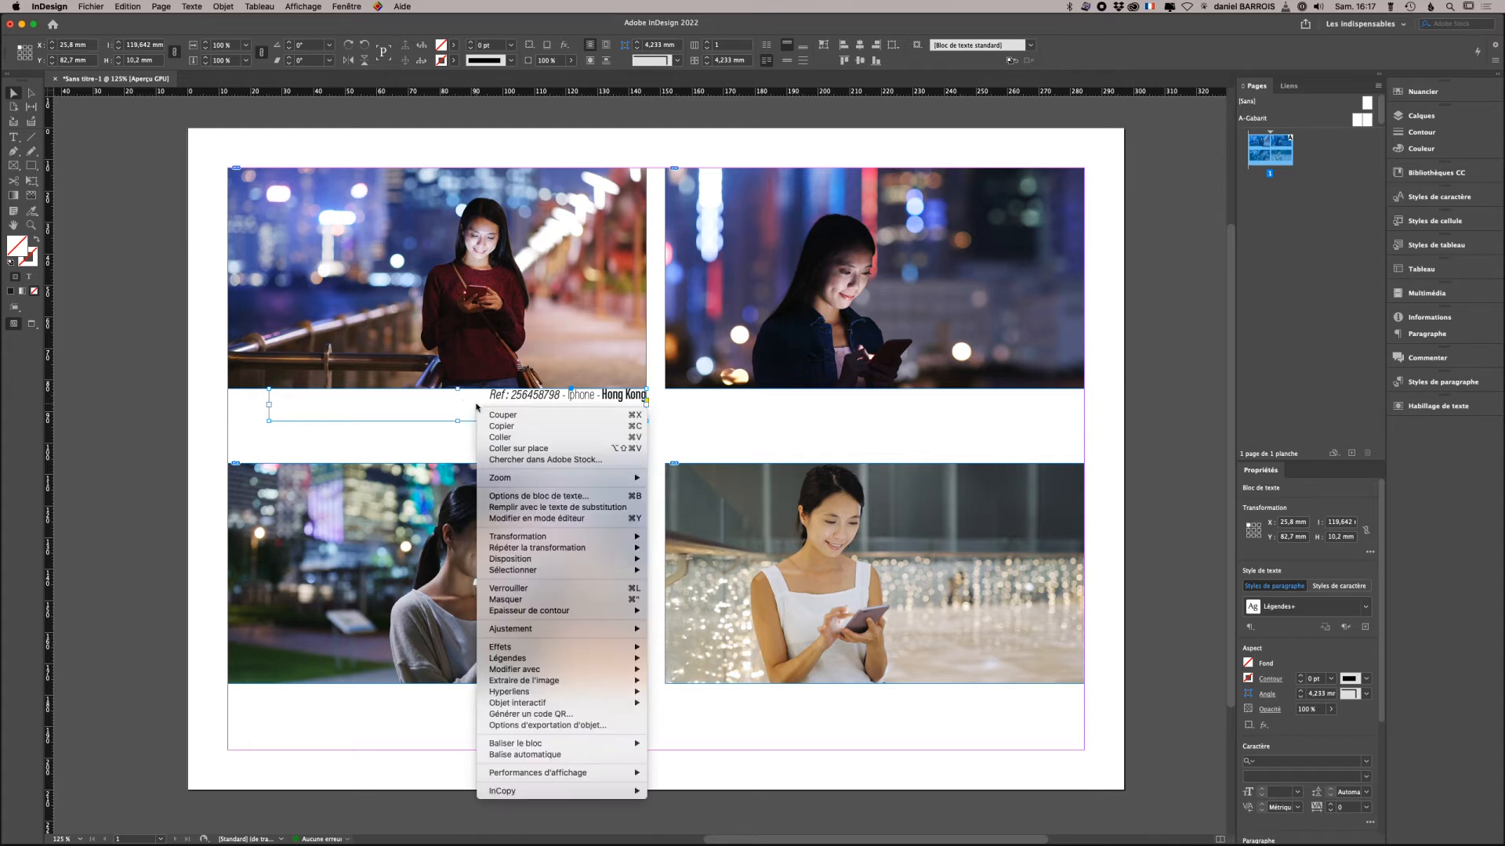
pyautogui.click(523, 497)
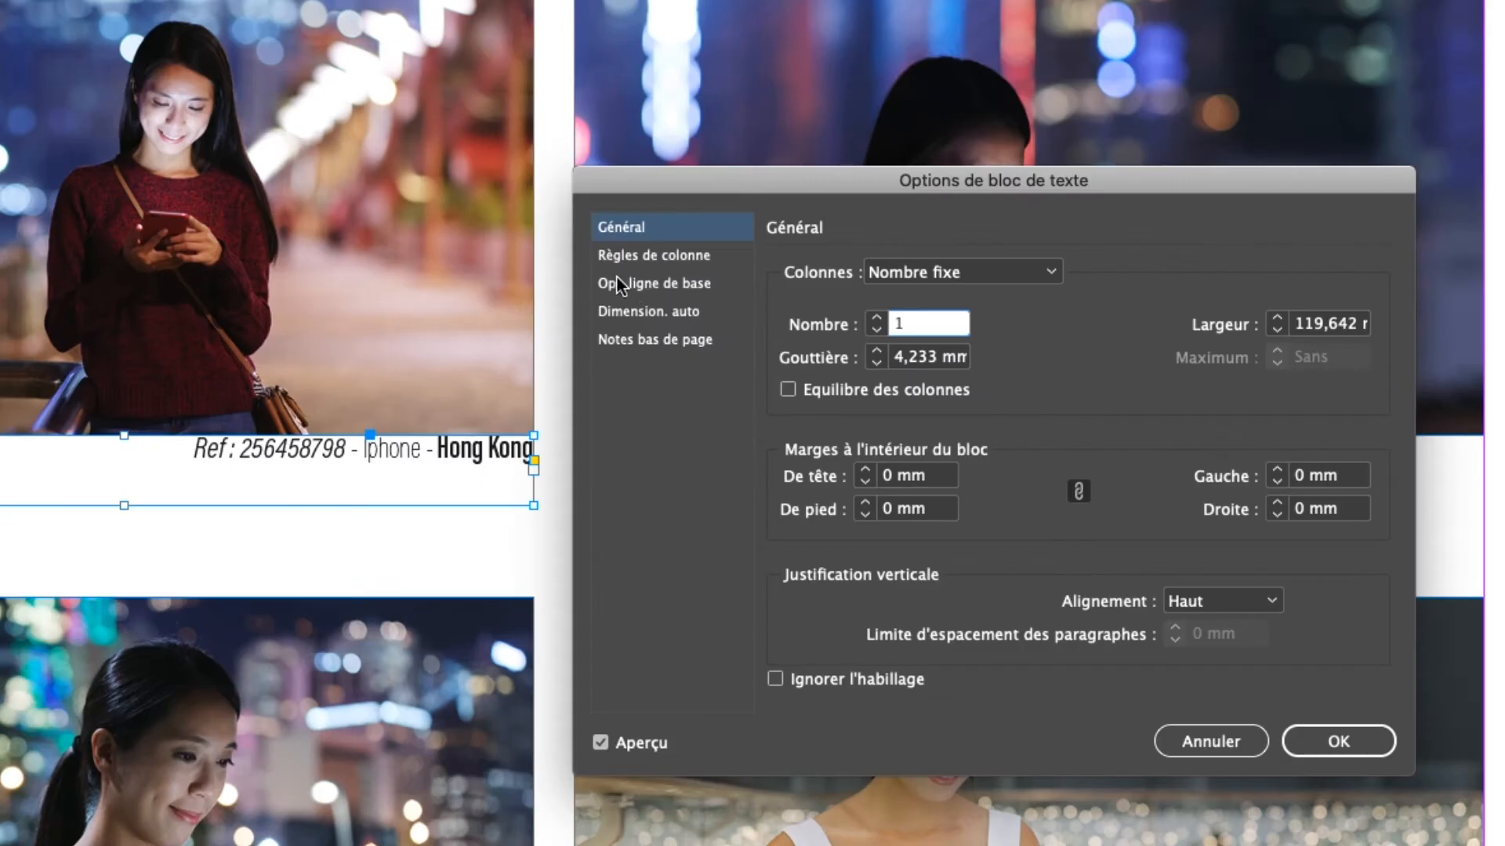
pyautogui.click(679, 292)
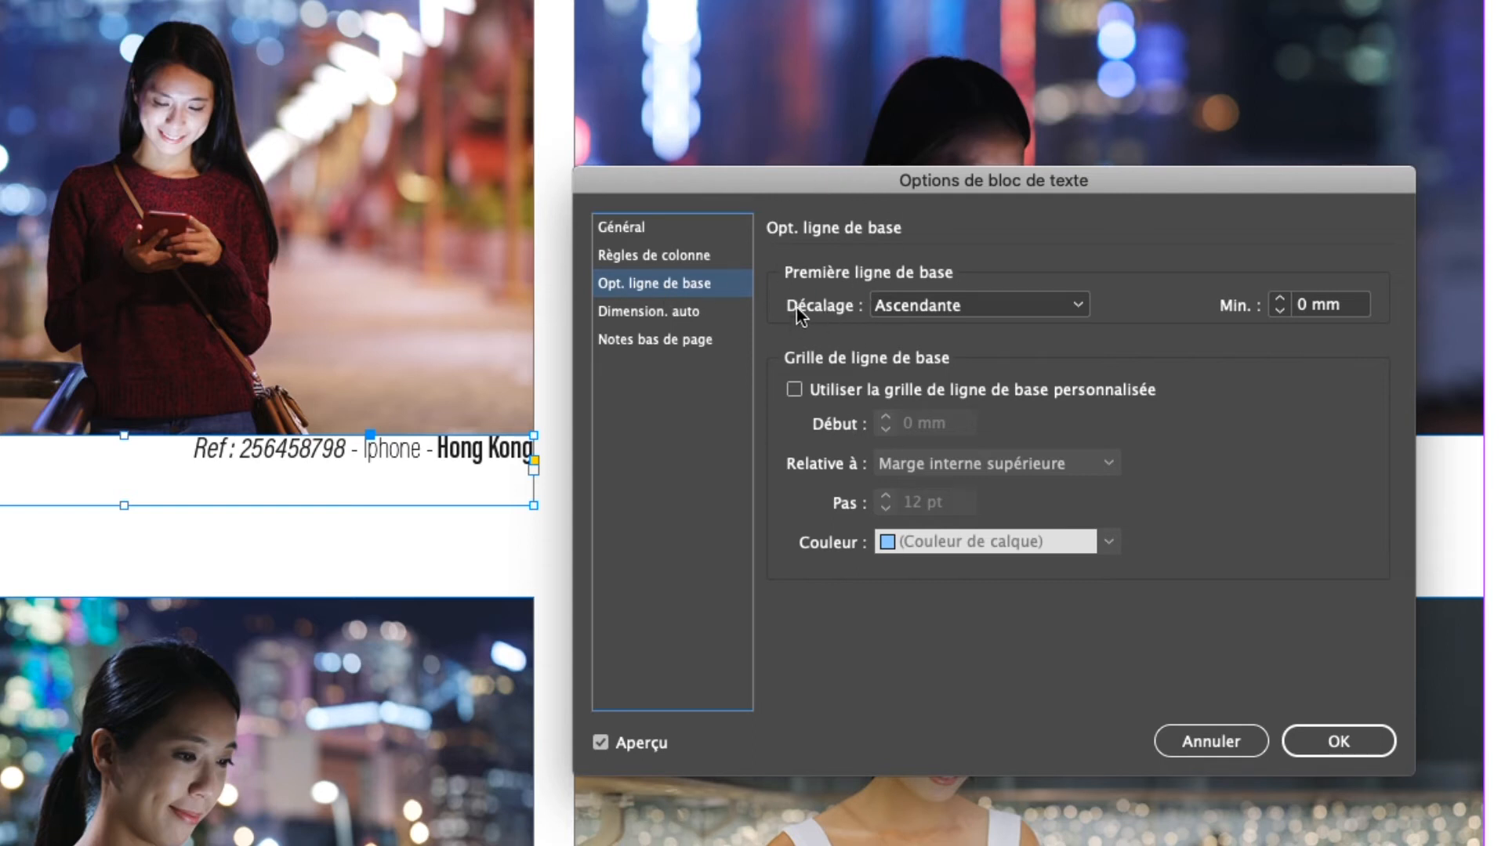
pyautogui.click(962, 306)
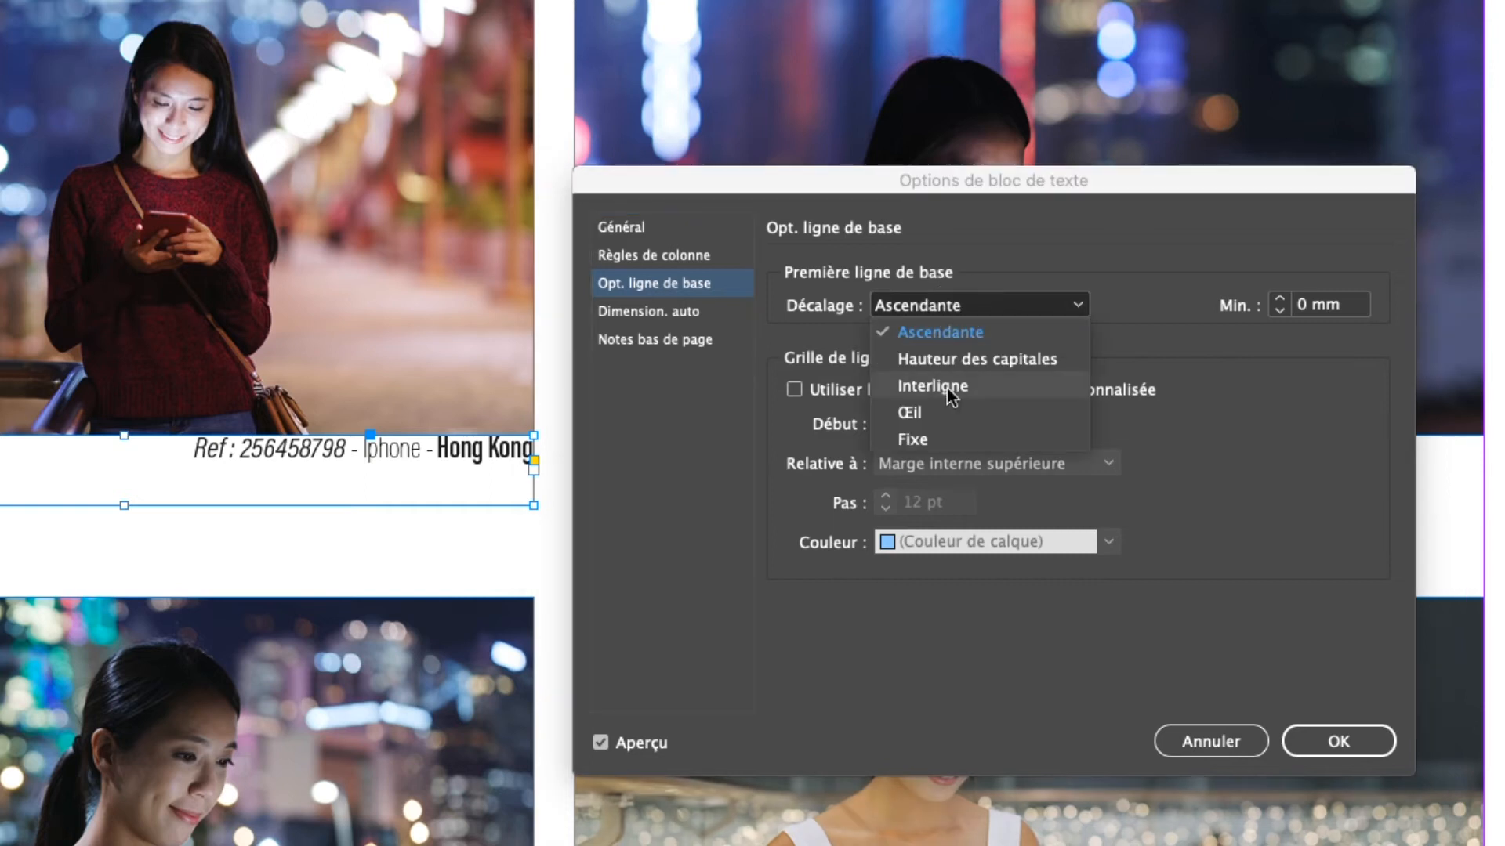
pyautogui.click(937, 451)
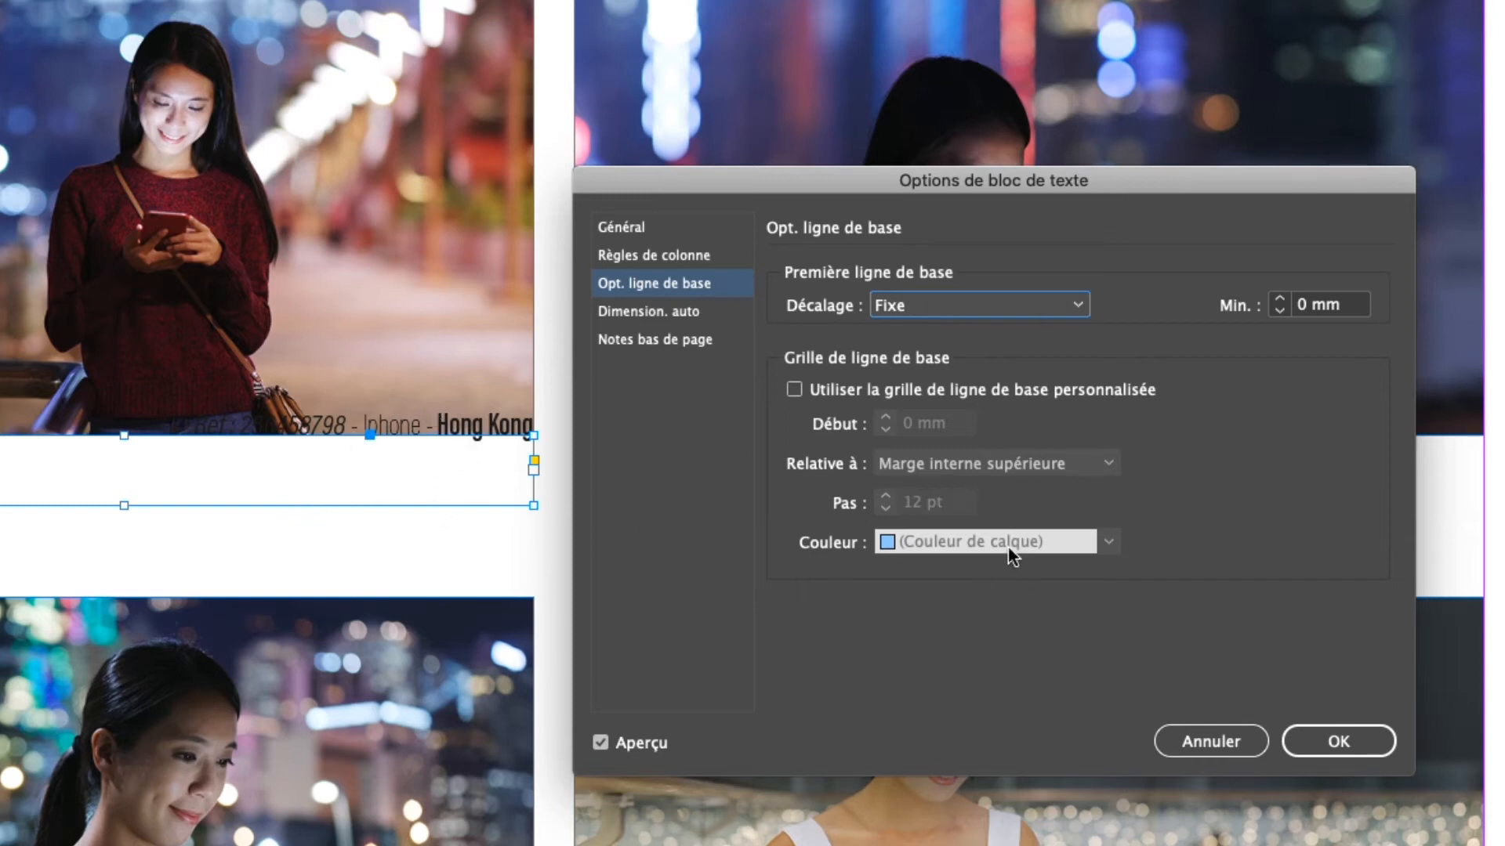
pyautogui.click(1332, 746)
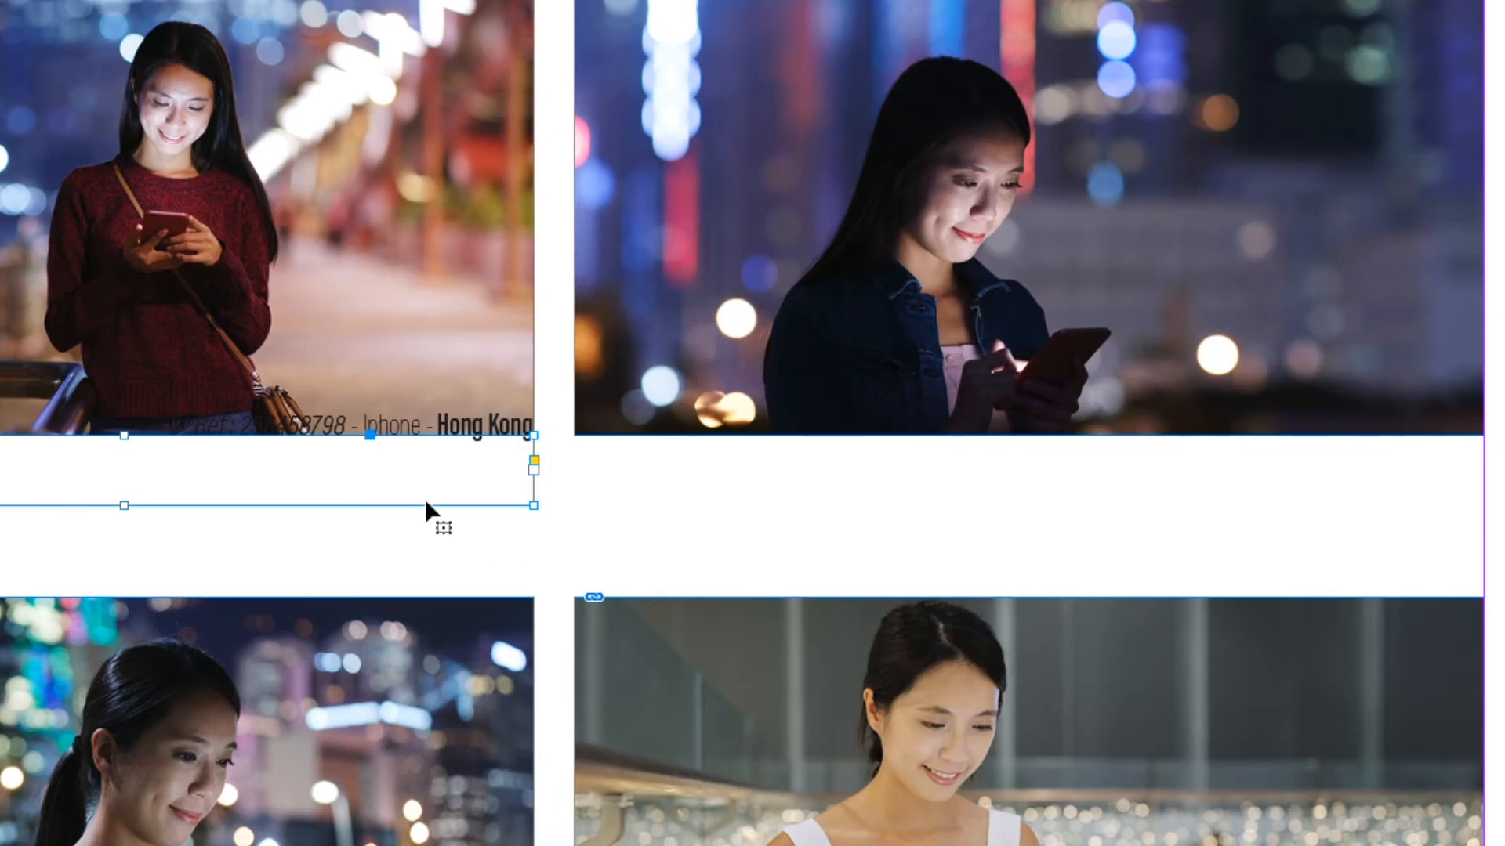
pyautogui.moveTo(406, 472); pyautogui.dragTo(403, 520)
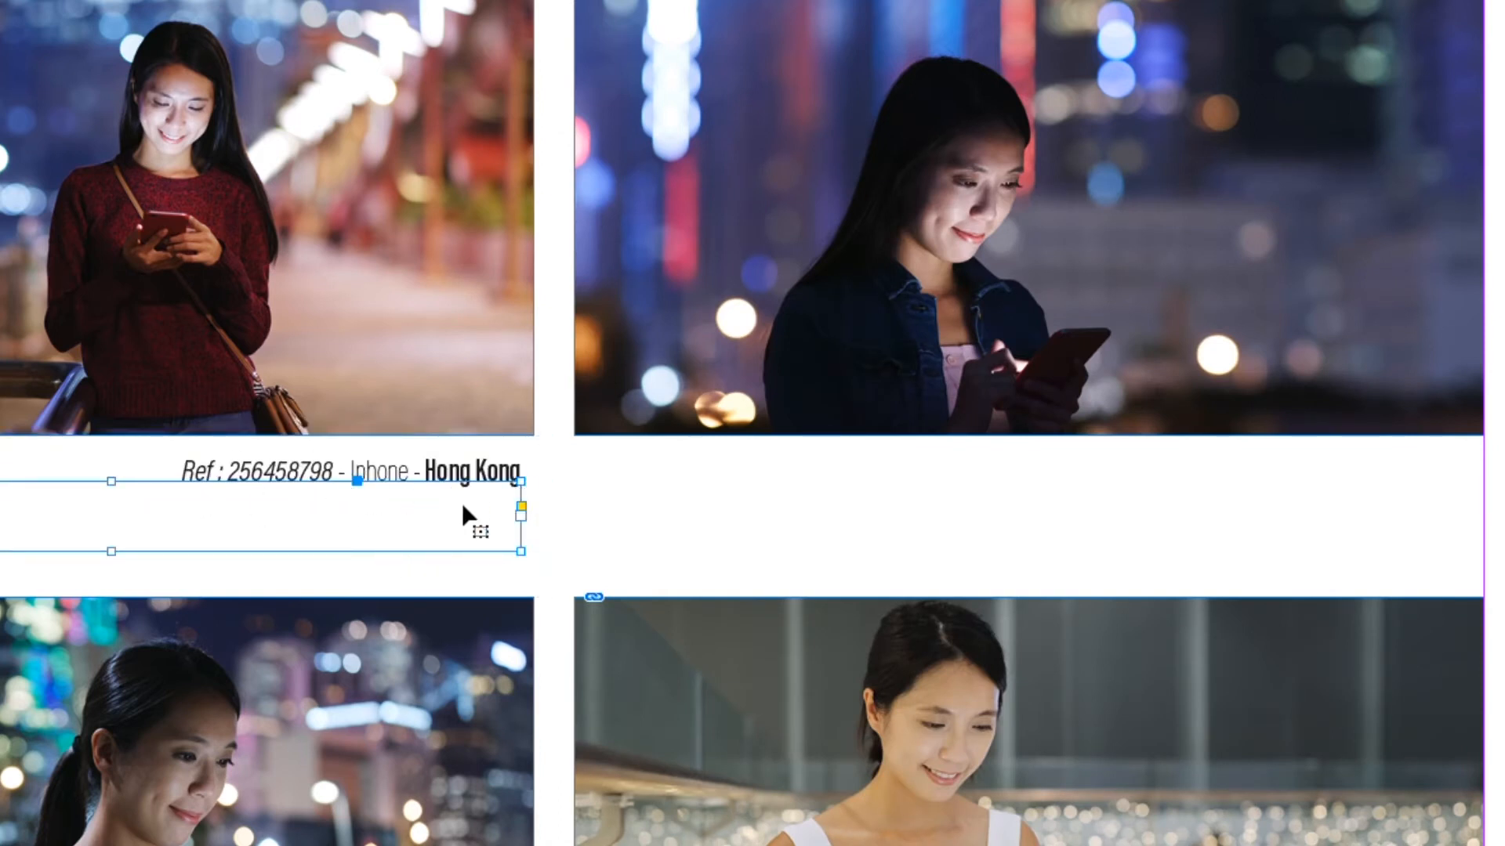
pyautogui.moveTo(445, 519); pyautogui.dragTo(464, 484)
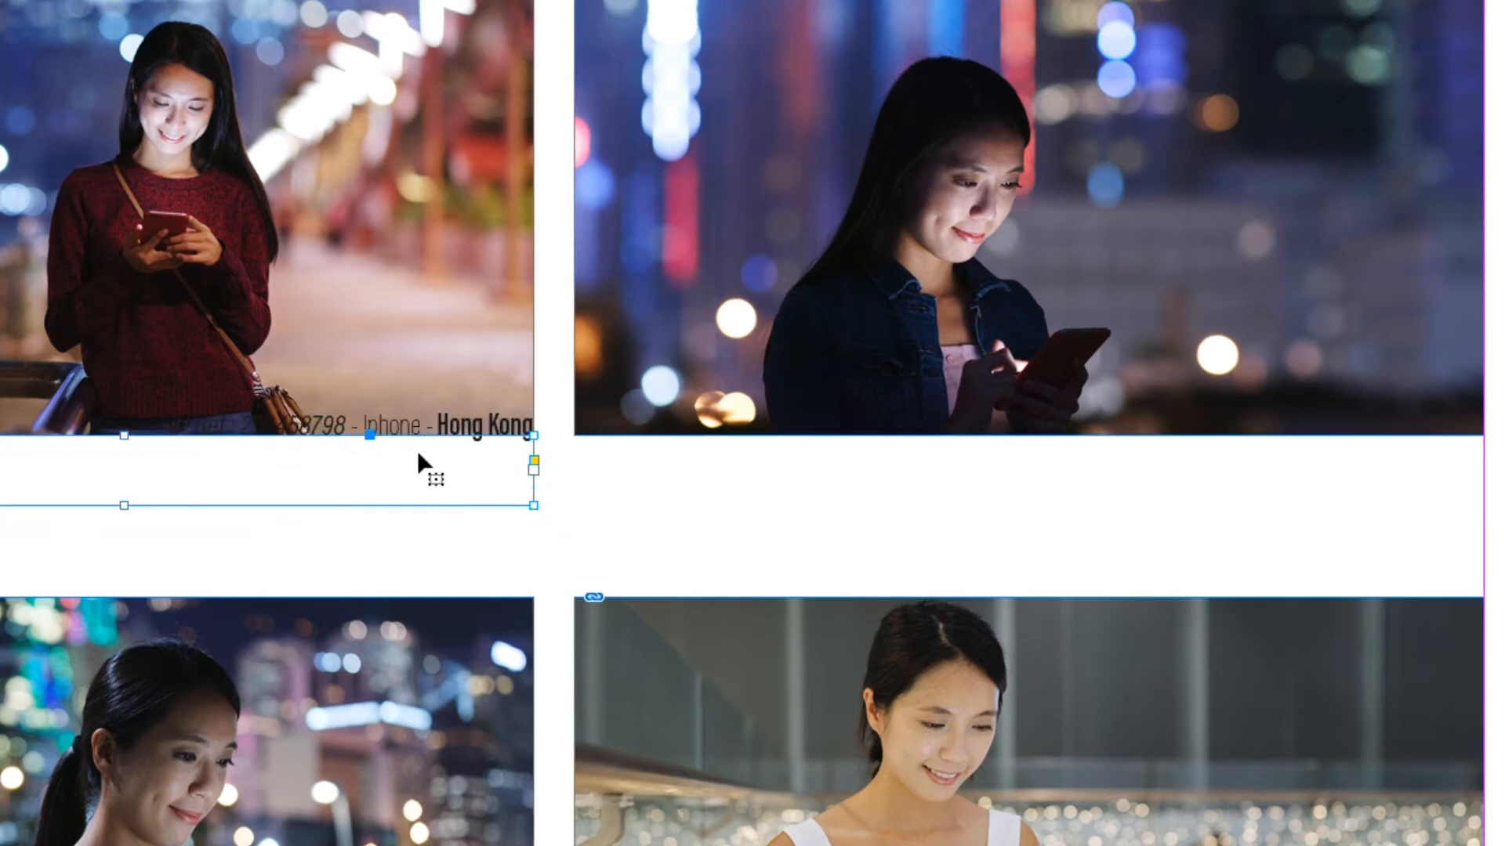
# - Set the caption frame's minimum first-baseline offset to 4 mm and shorten the frame to about 8.7 mm high
pyautogui.press('super+b')
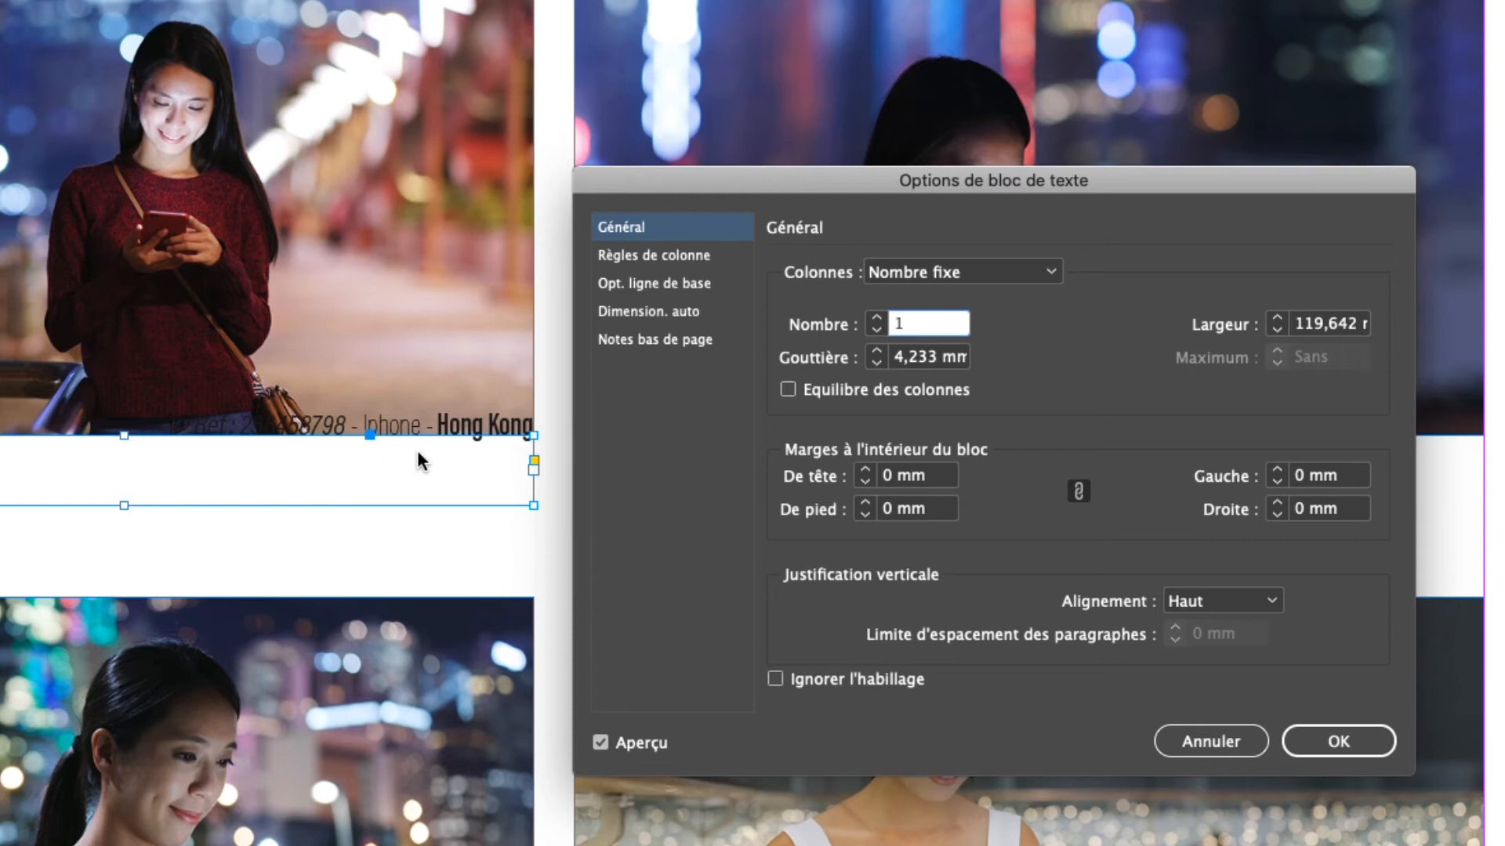
pyautogui.click(661, 283)
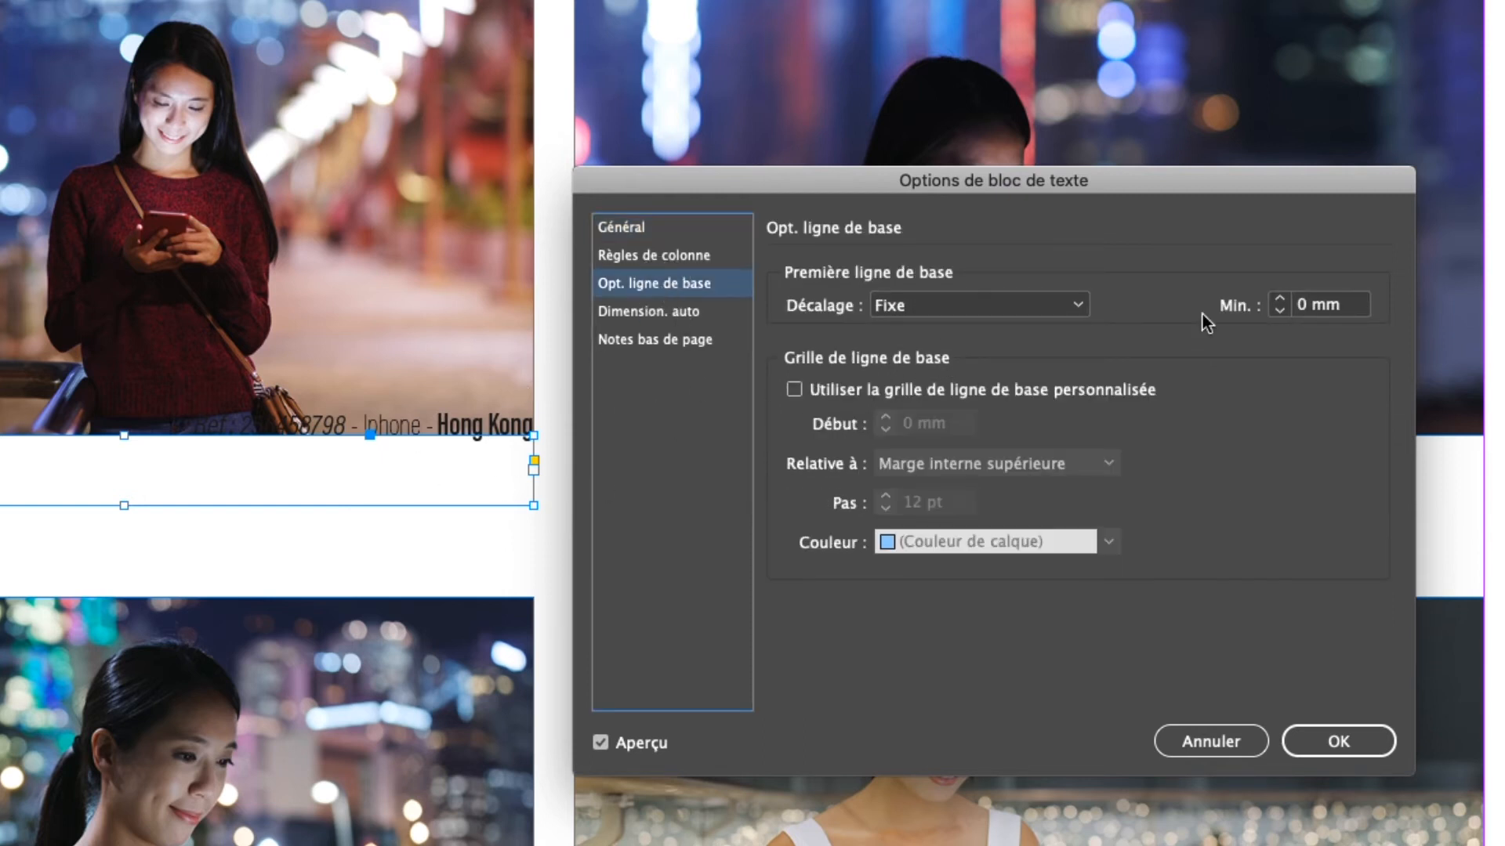
pyautogui.click(1282, 302)
pyautogui.click(1282, 302)
pyautogui.click(1282, 302)
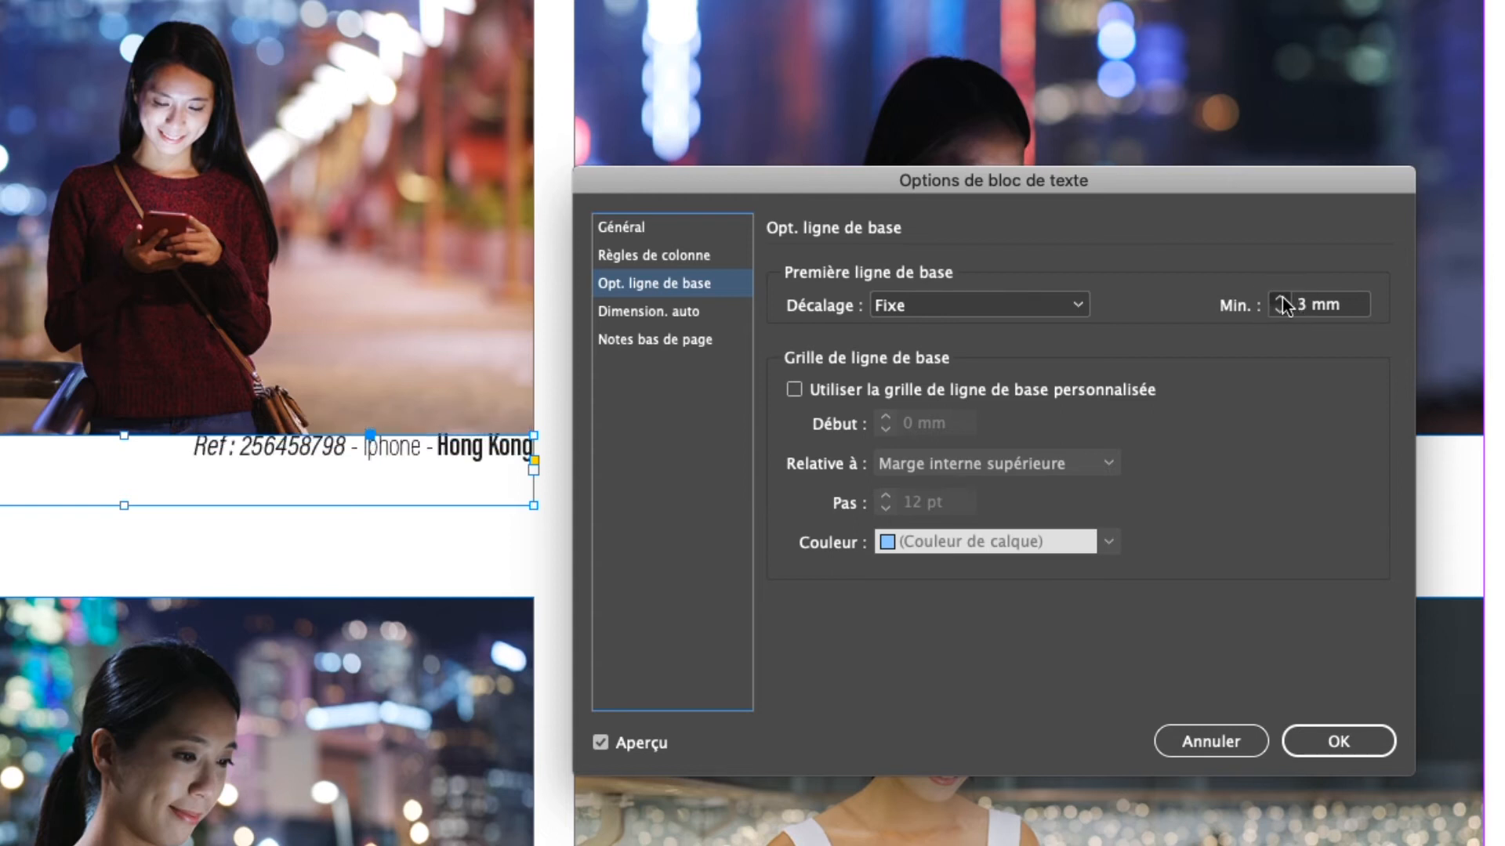
pyautogui.click(1282, 302)
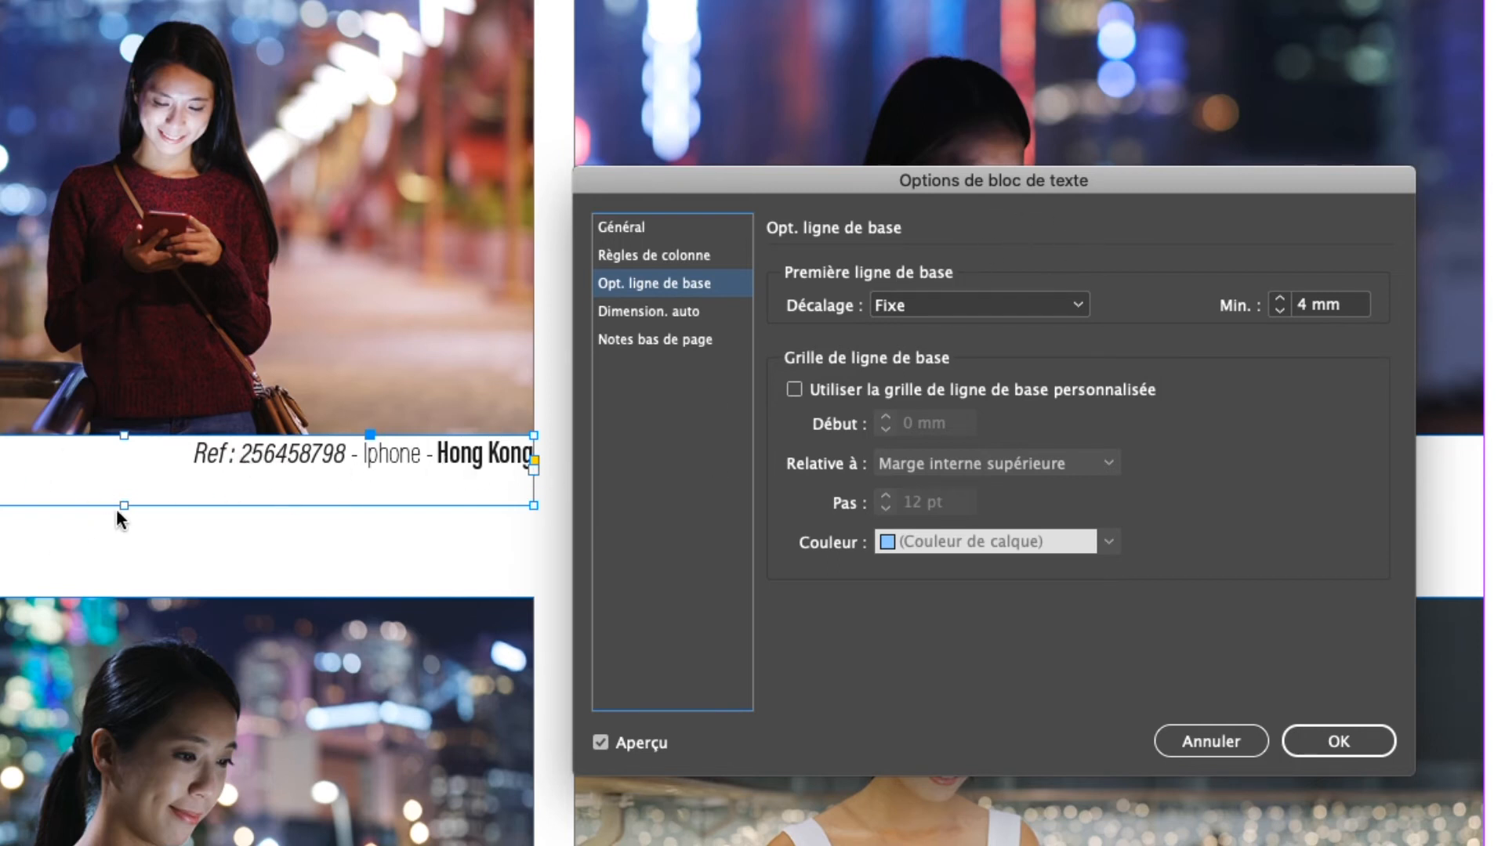
pyautogui.click(1351, 741)
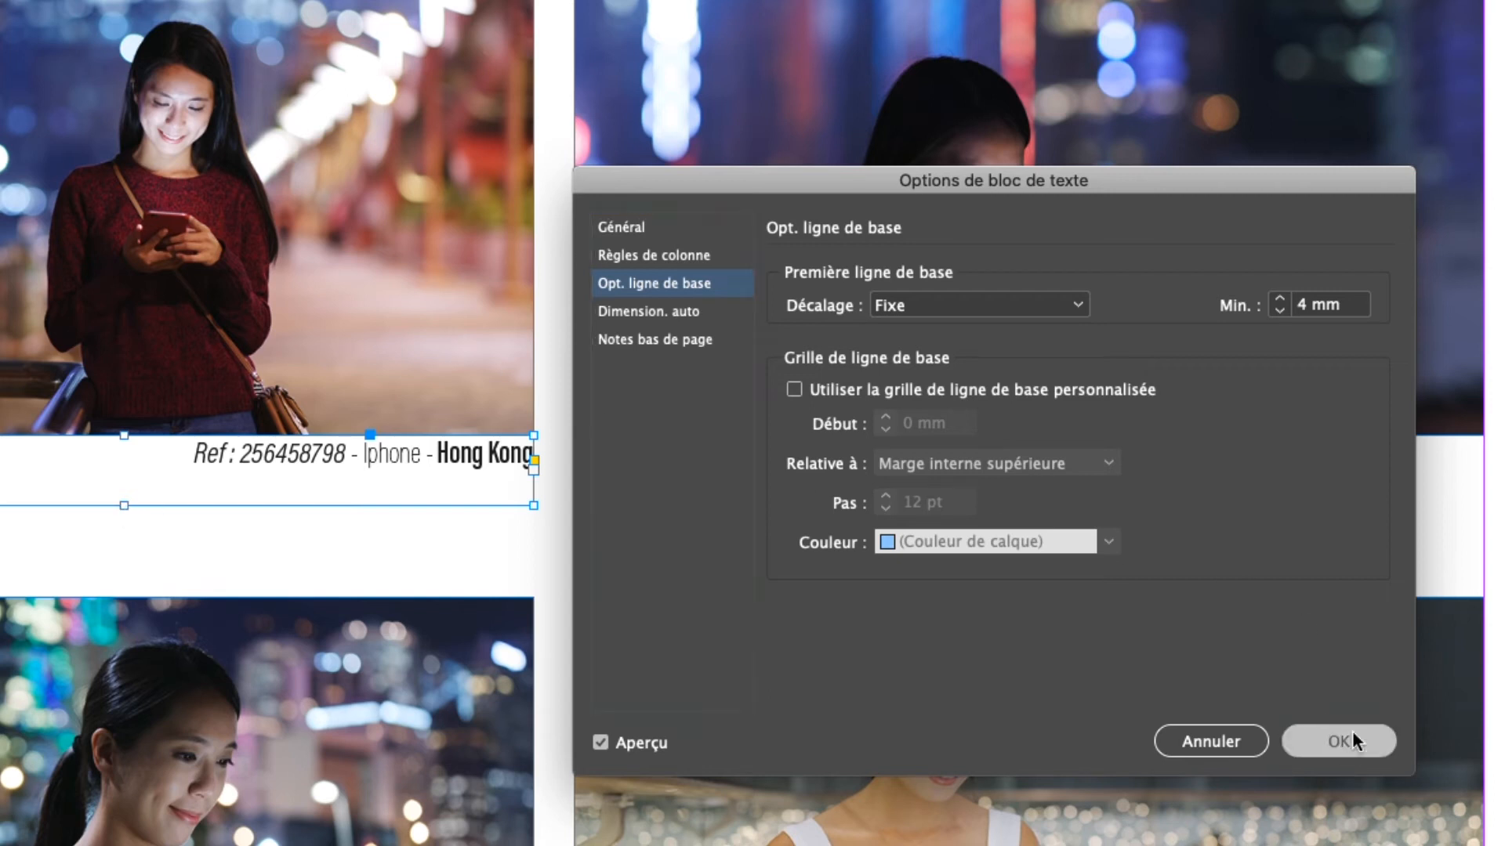
pyautogui.moveTo(124, 508)
pyautogui.mouseDown()
pyautogui.moveTo(123, 539)
pyautogui.moveTo(136, 495)
pyautogui.mouseUp()
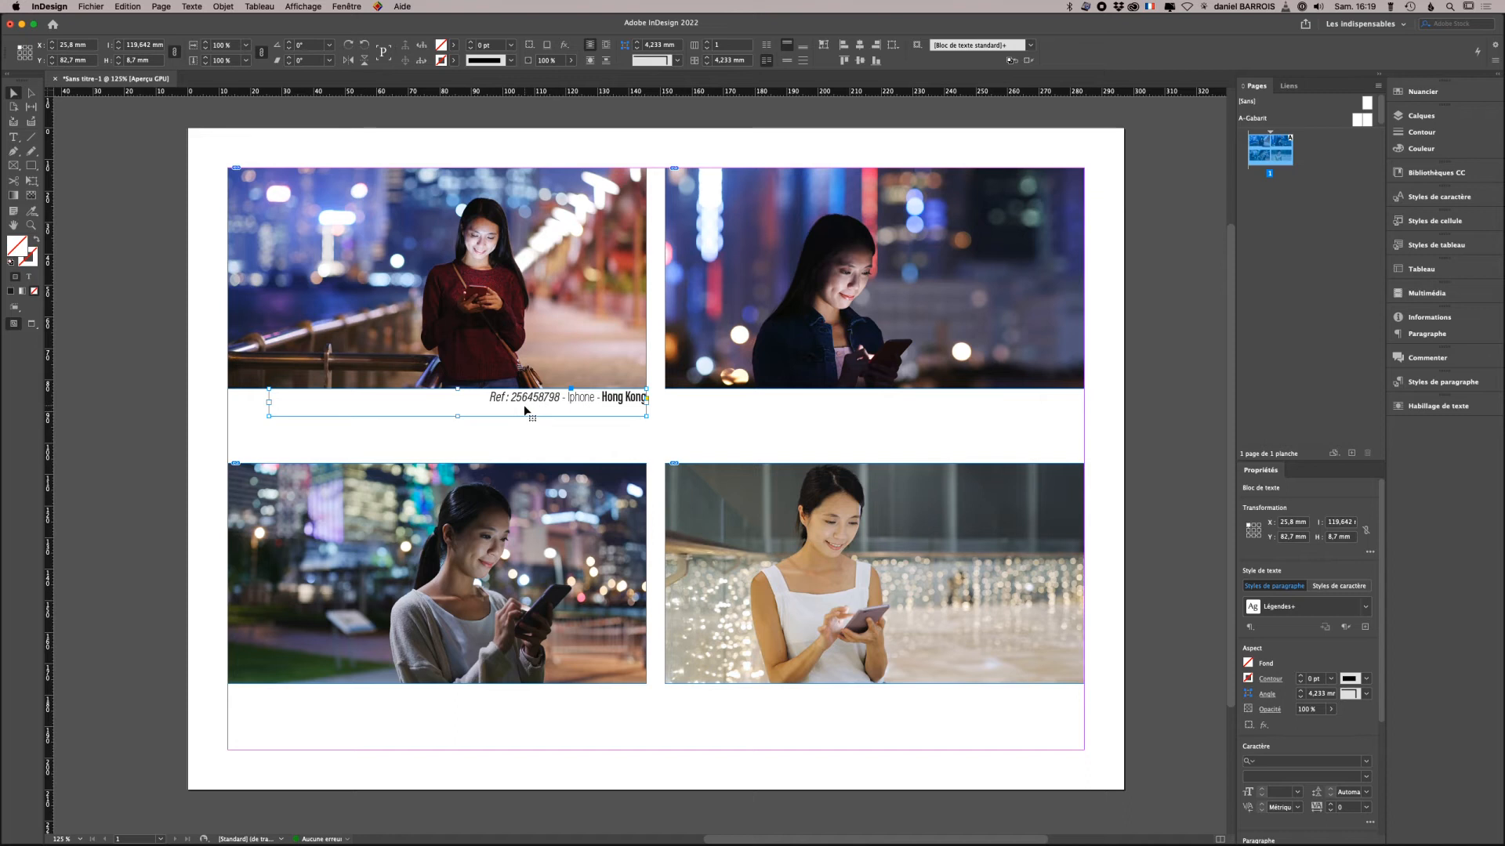
# - Create an object style named Légendes from the caption frame, applied to the selection and including the Légendes paragraph style and the fixed baseline offset
pyautogui.click(918, 45)
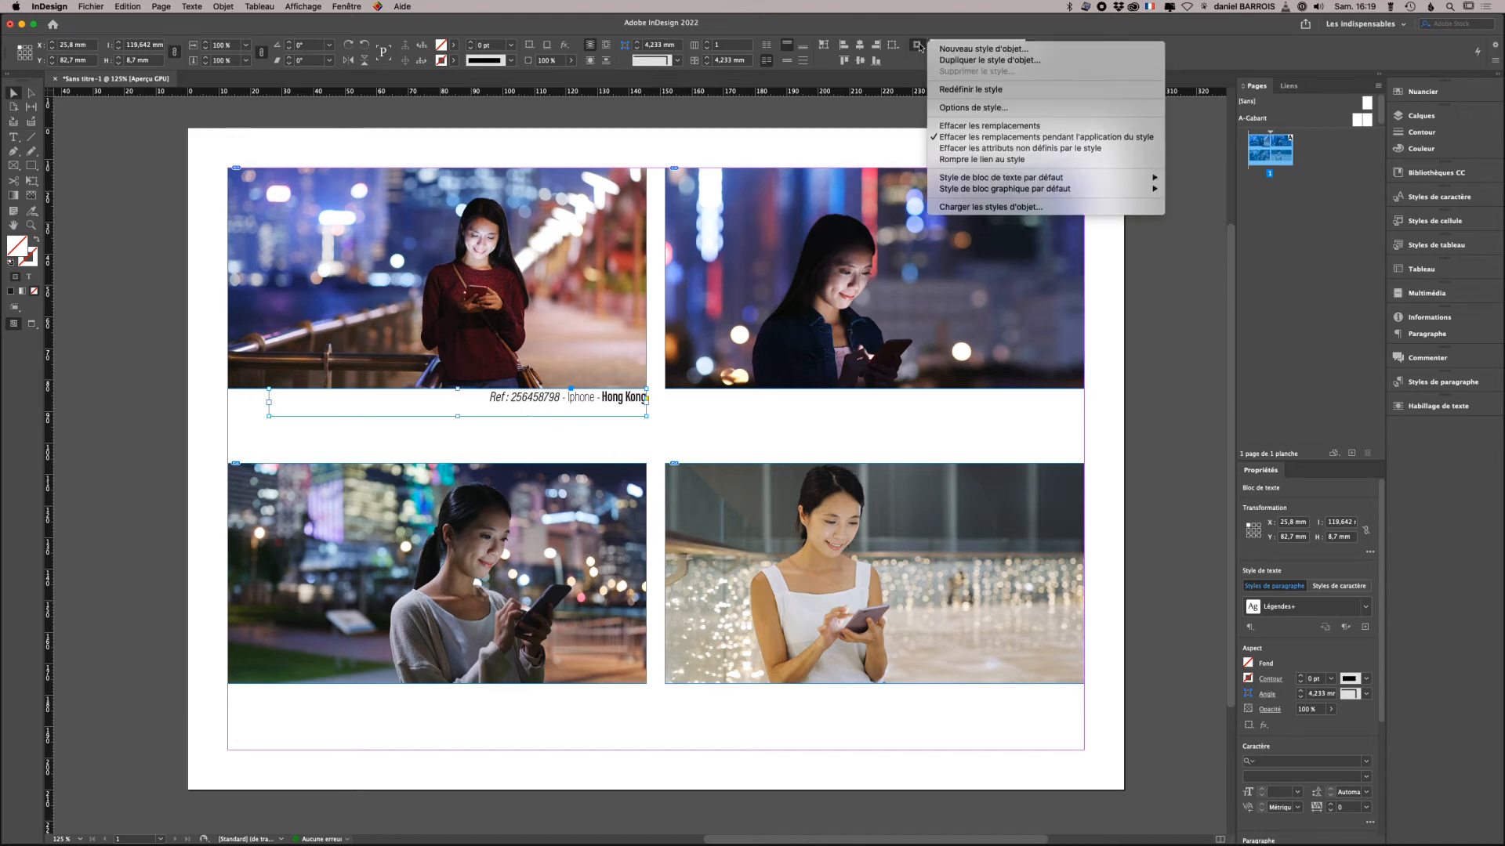
pyautogui.click(971, 48)
pyautogui.write('Lé')
pyautogui.write('gendes')
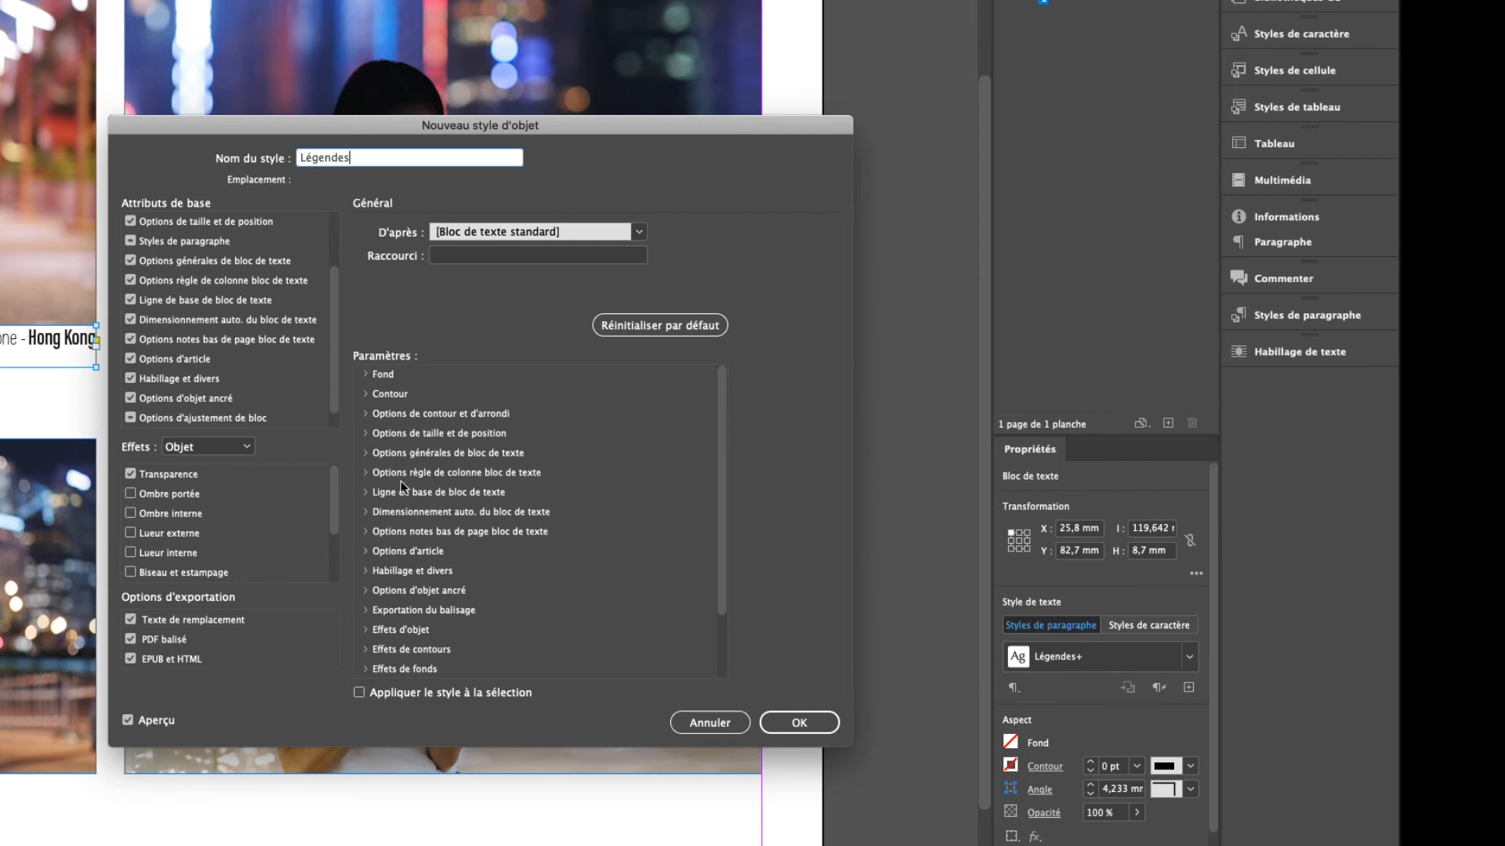
pyautogui.click(359, 693)
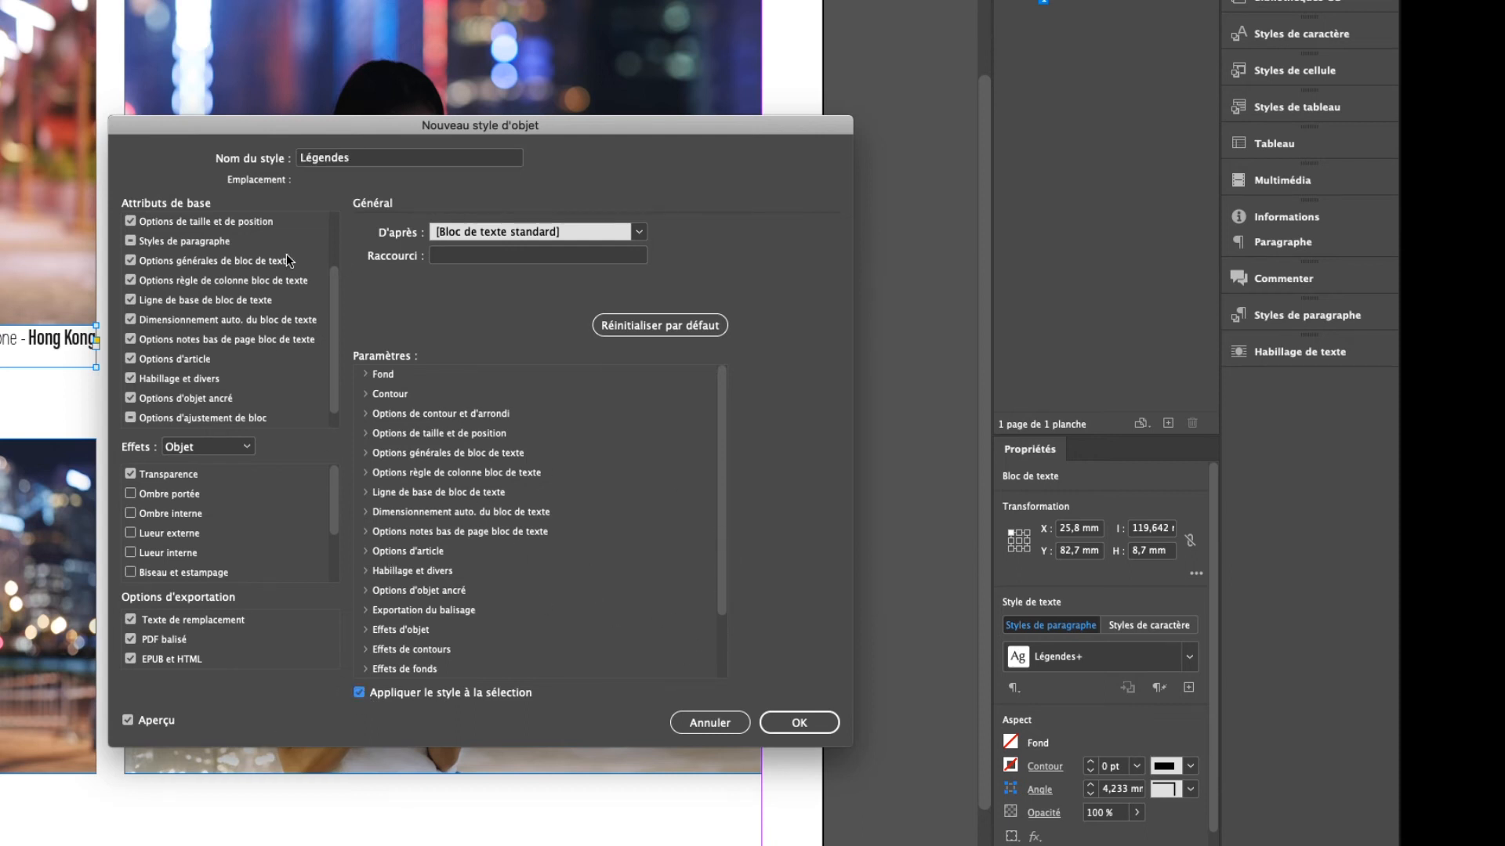
pyautogui.click(144, 242)
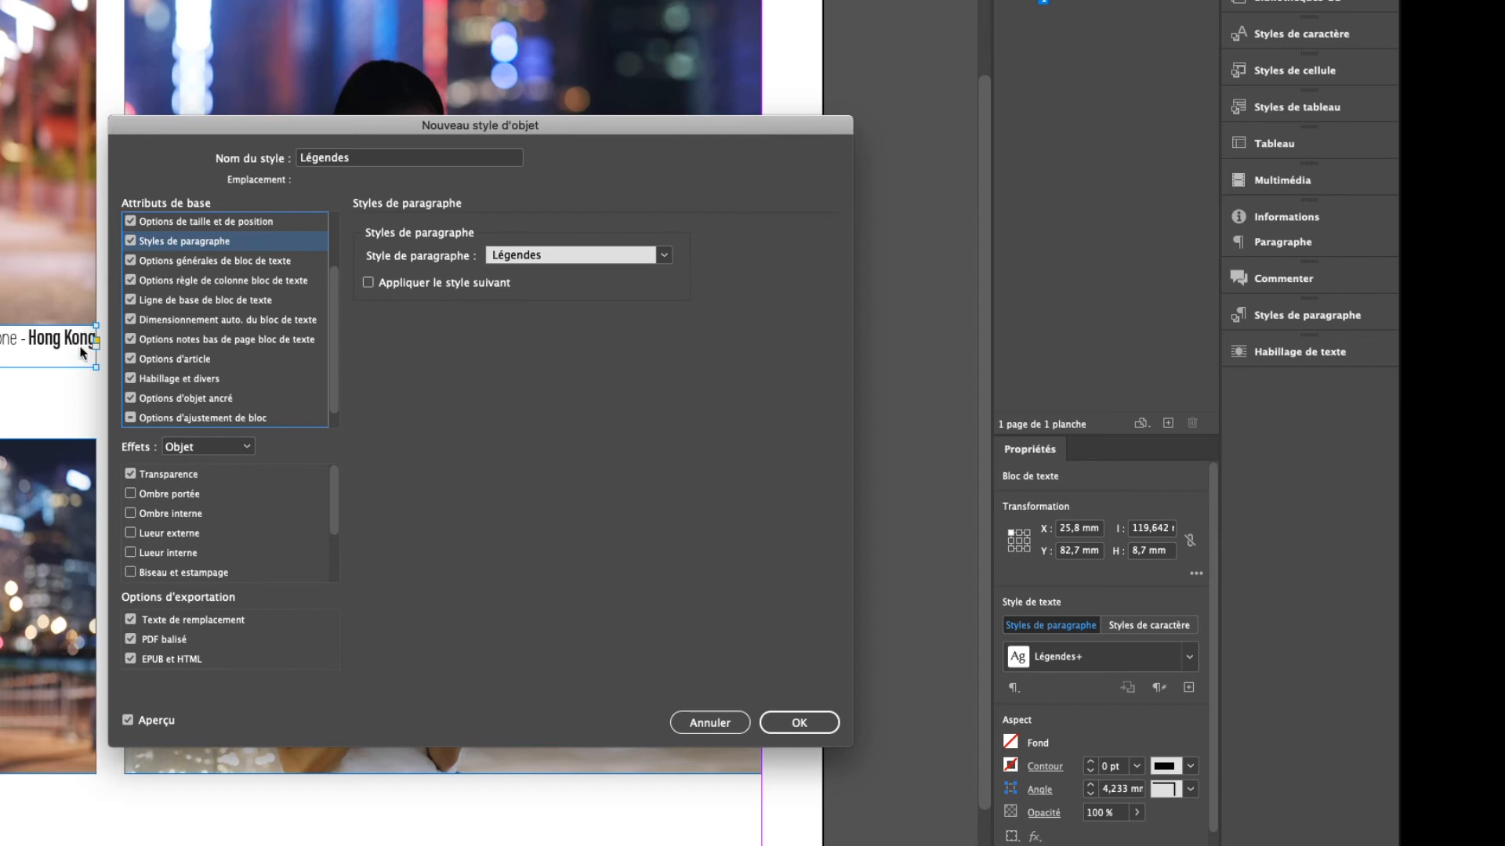
pyautogui.click(194, 302)
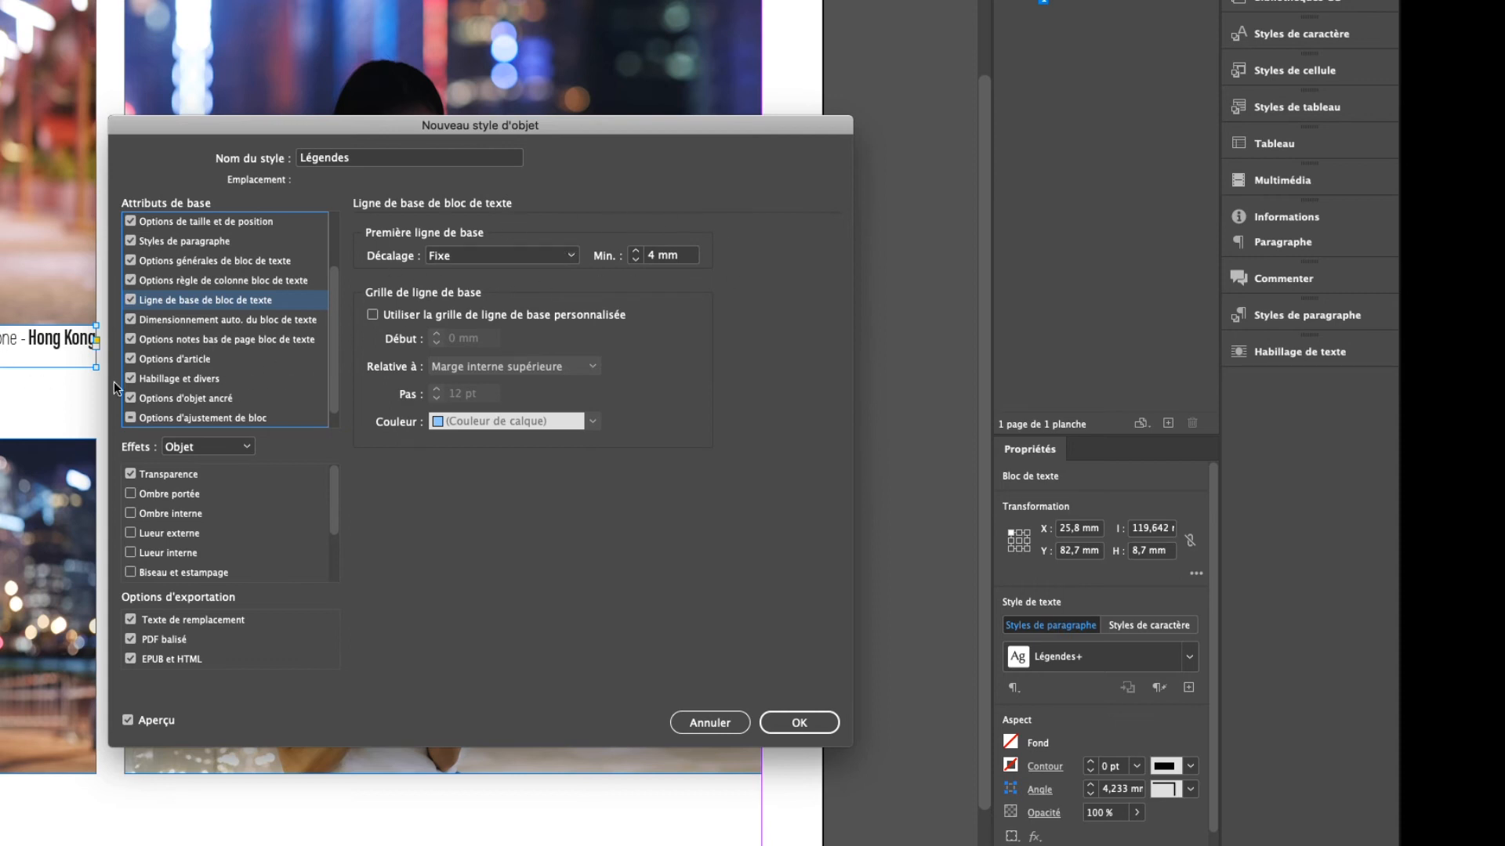
pyautogui.click(769, 714)
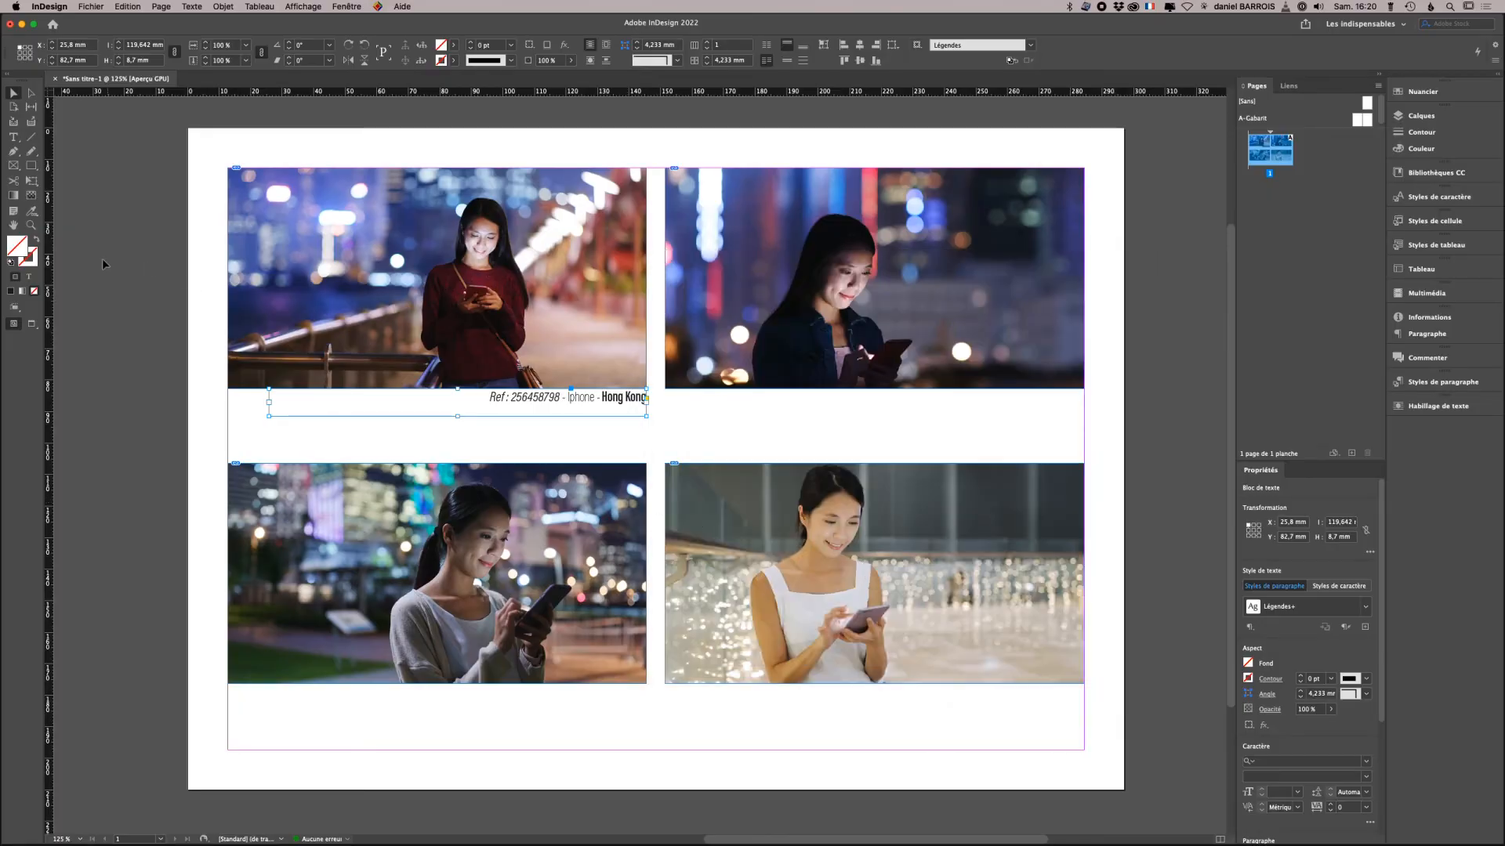
# - Draw a text frame about 88.7 × 10.3 mm under the upper-right photo, flush with its right edge, and paste the copied caption text
pyautogui.click(13, 138)
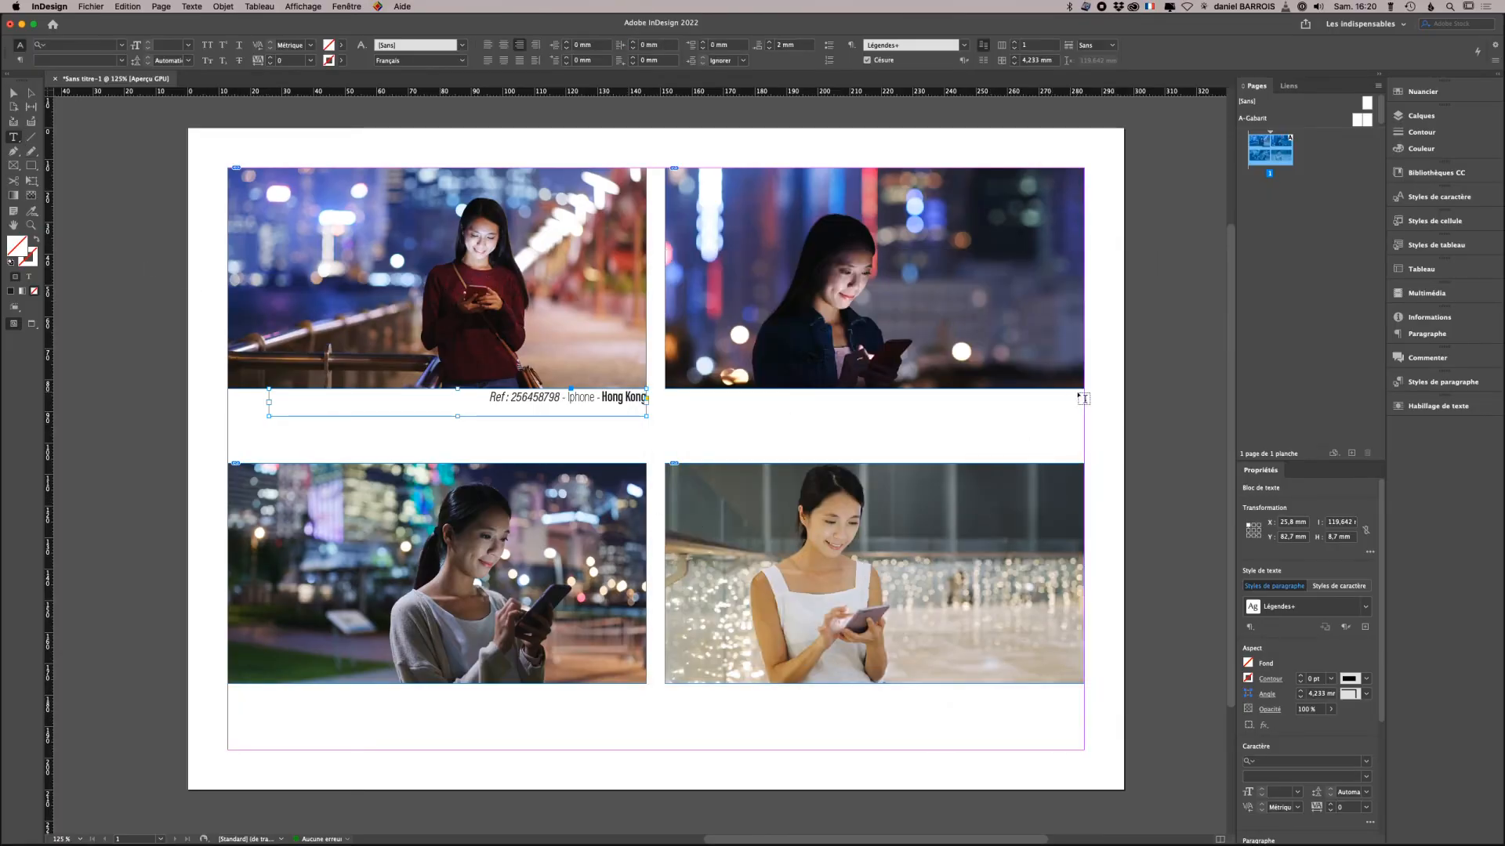
pyautogui.moveTo(1086, 389); pyautogui.dragTo(804, 421)
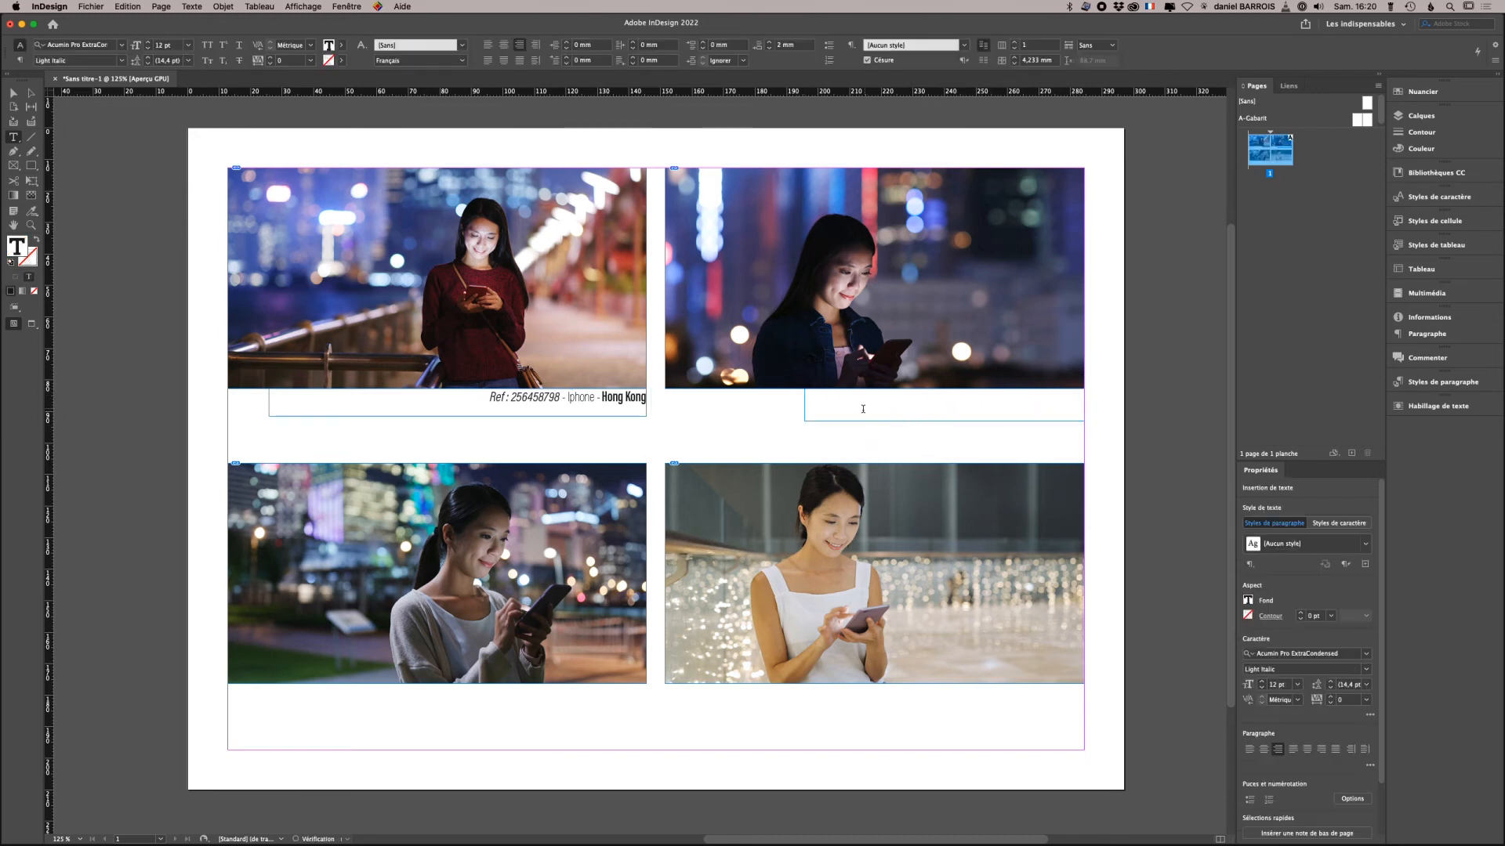
pyautogui.press('super+v')
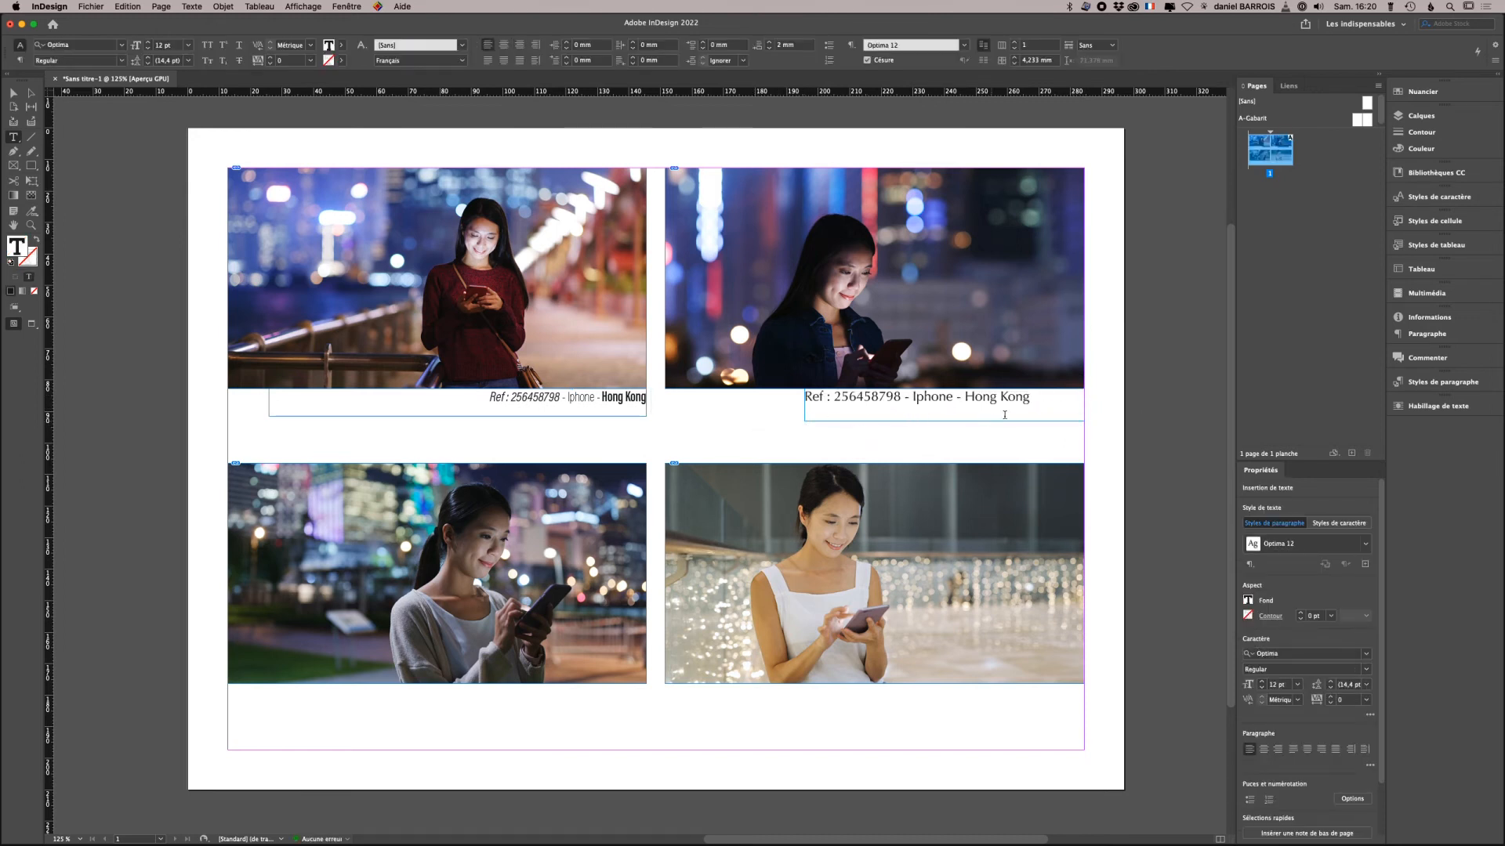
# - Replace Hong Kong with New York in the pasted caption and change two middle digits of its reference to 56
pyautogui.moveTo(1030, 397); pyautogui.dragTo(970, 399)
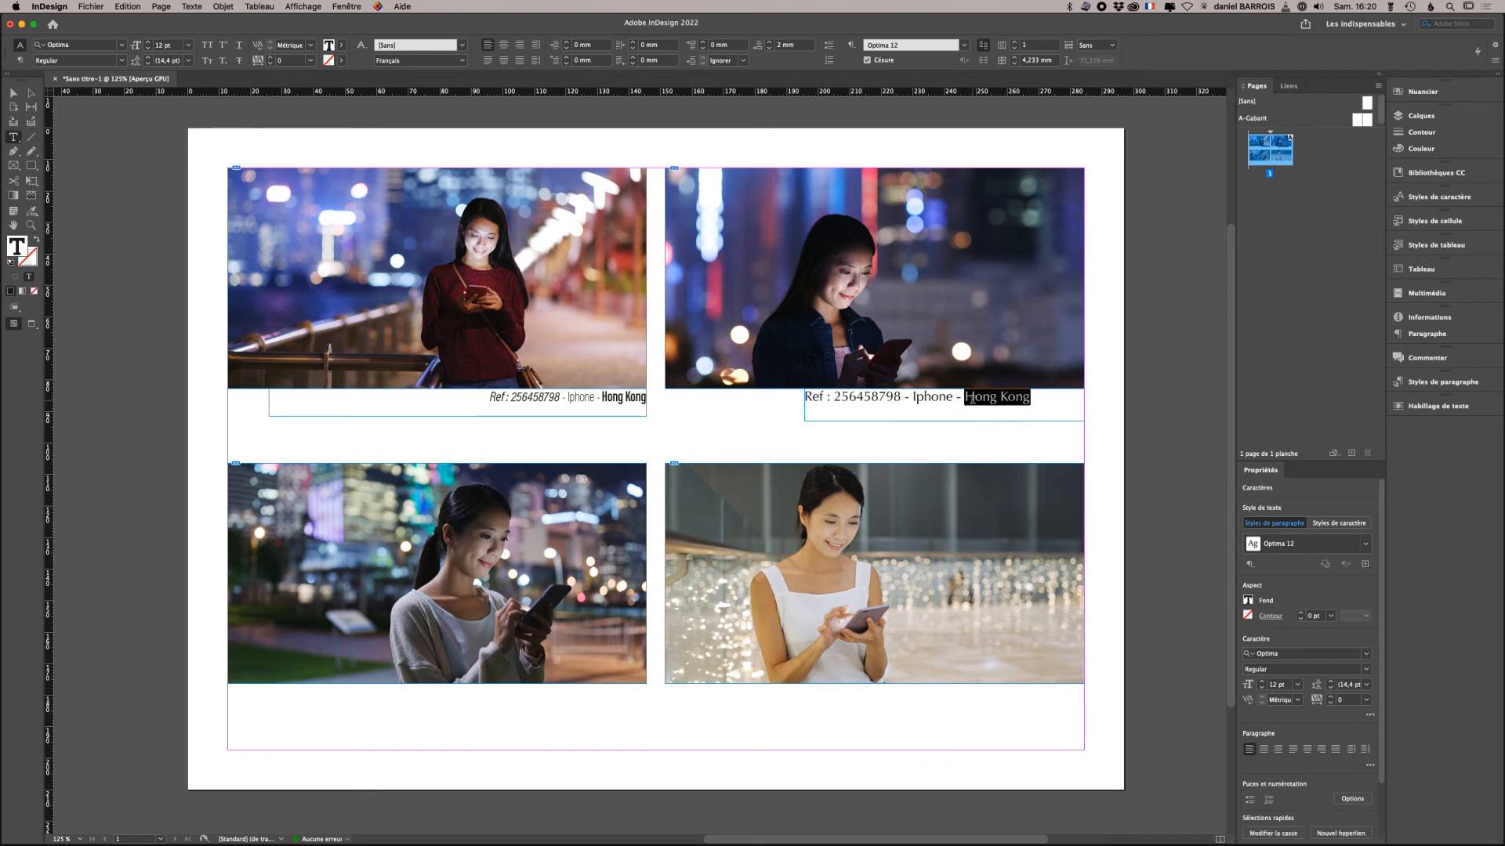
pyautogui.press('BackSpace')
pyautogui.write('New ')
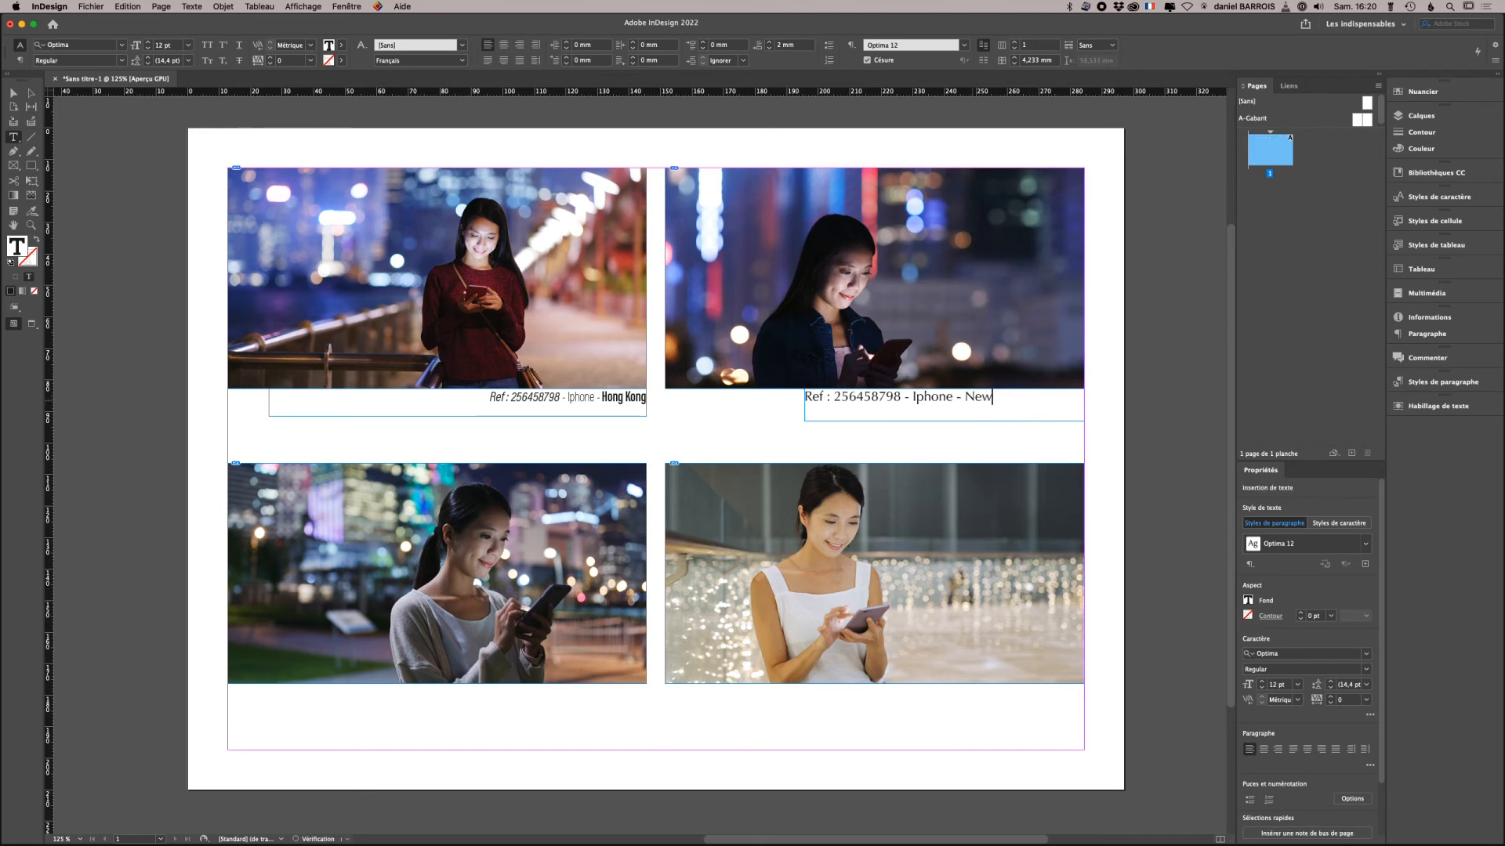
pyautogui.write('York')
pyautogui.moveTo(868, 398); pyautogui.dragTo(881, 398)
pyautogui.write('56')
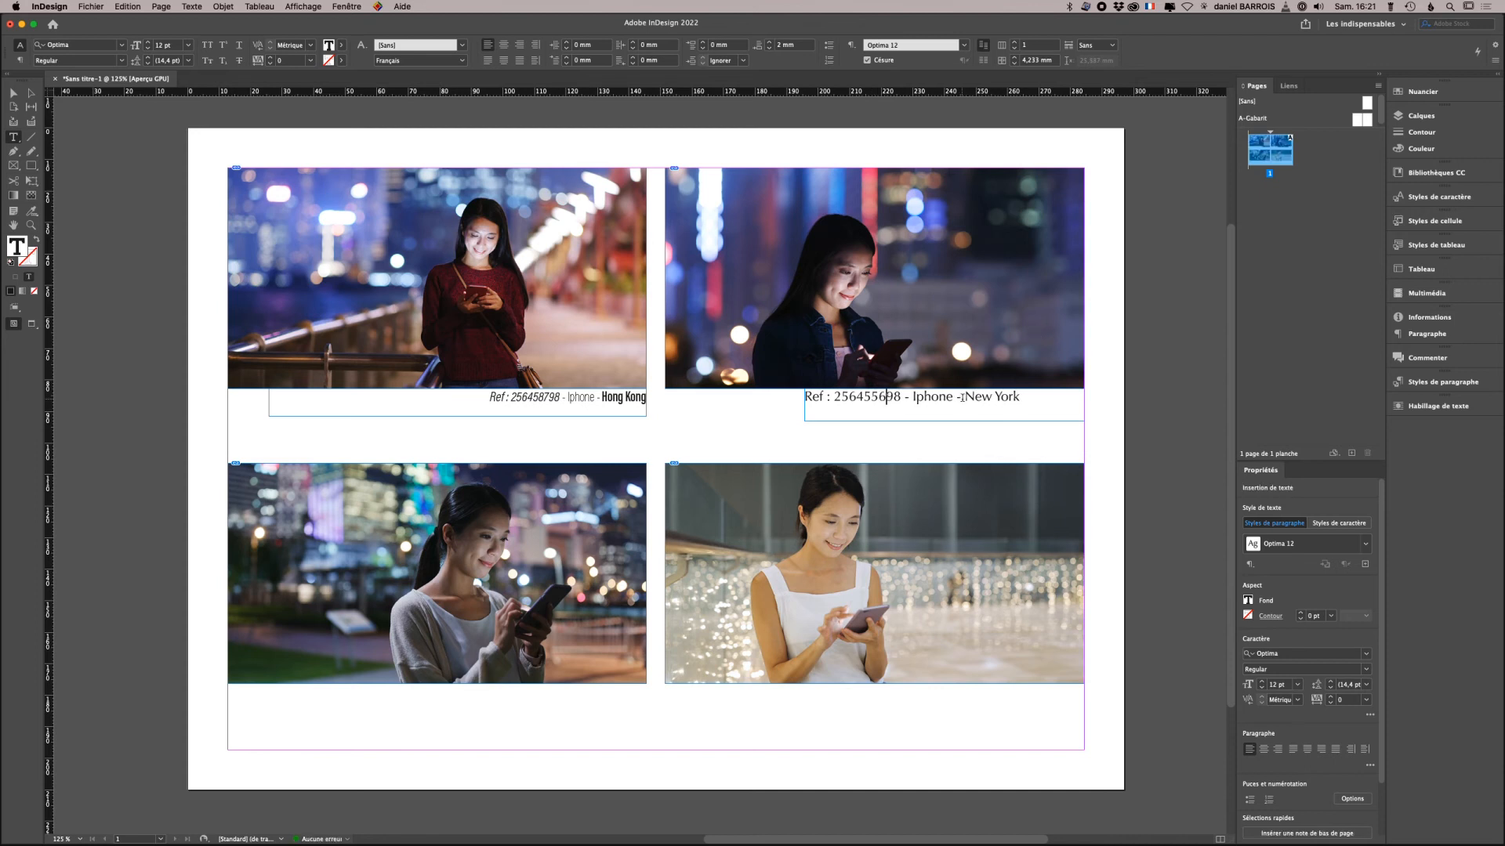
pyautogui.click(960, 397)
# - Apply the Légendes object style to the New York caption frame and show the layout in preview mode
pyautogui.click(13, 93)
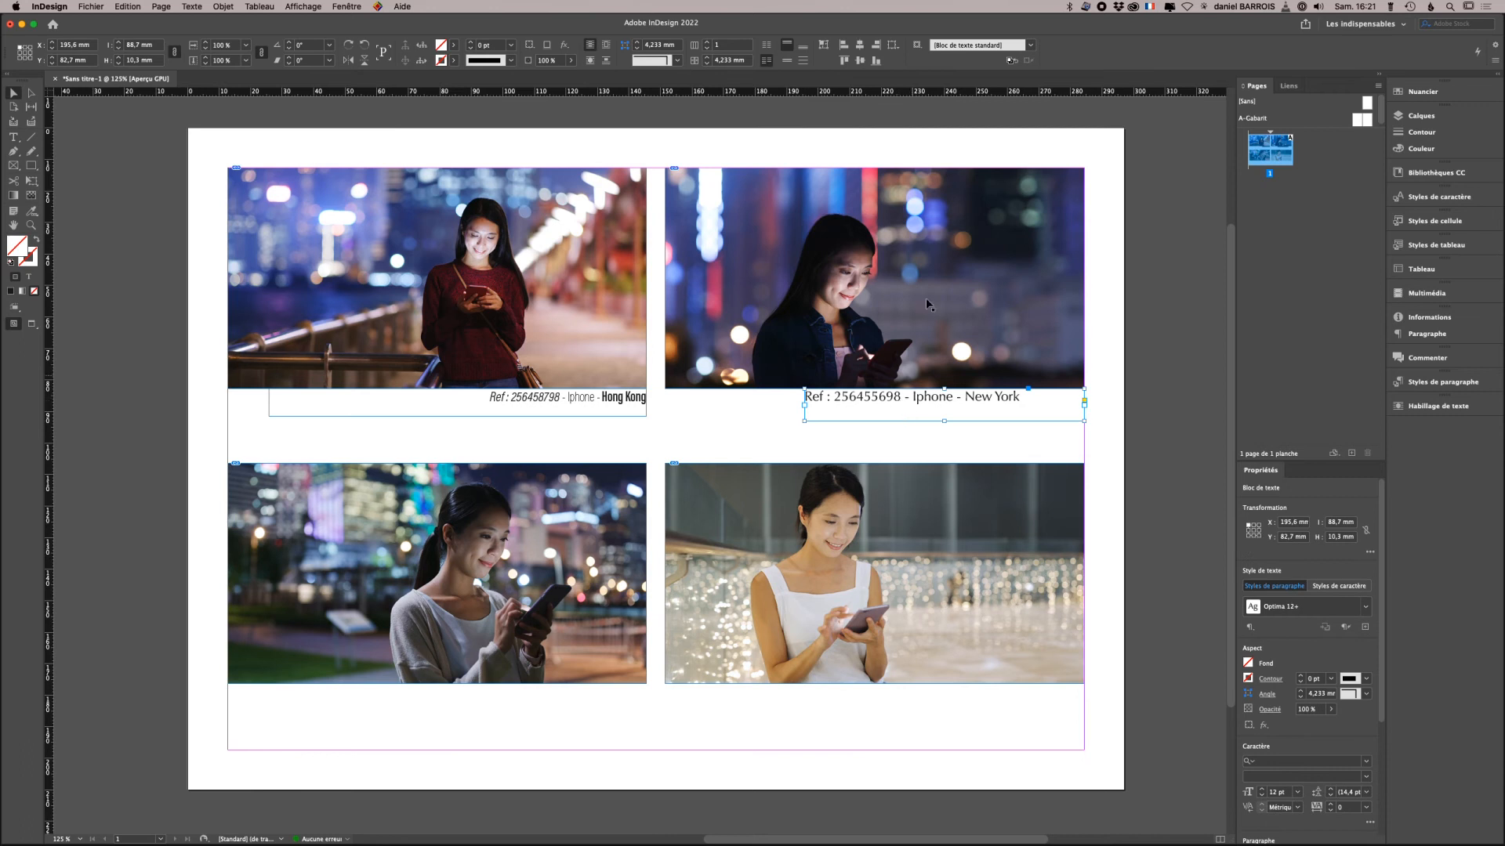
pyautogui.click(969, 46)
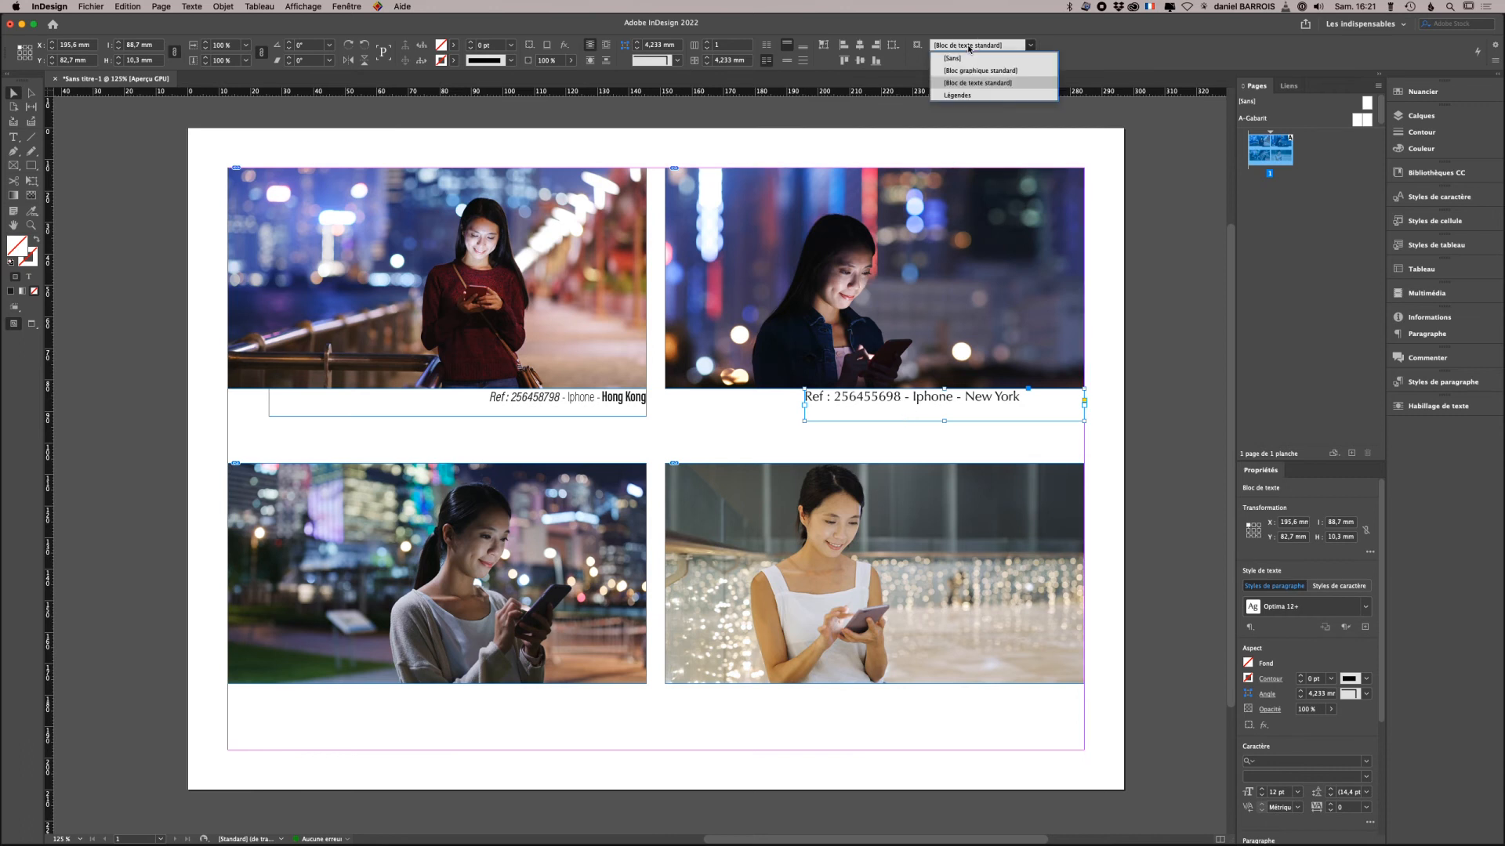
pyautogui.click(957, 95)
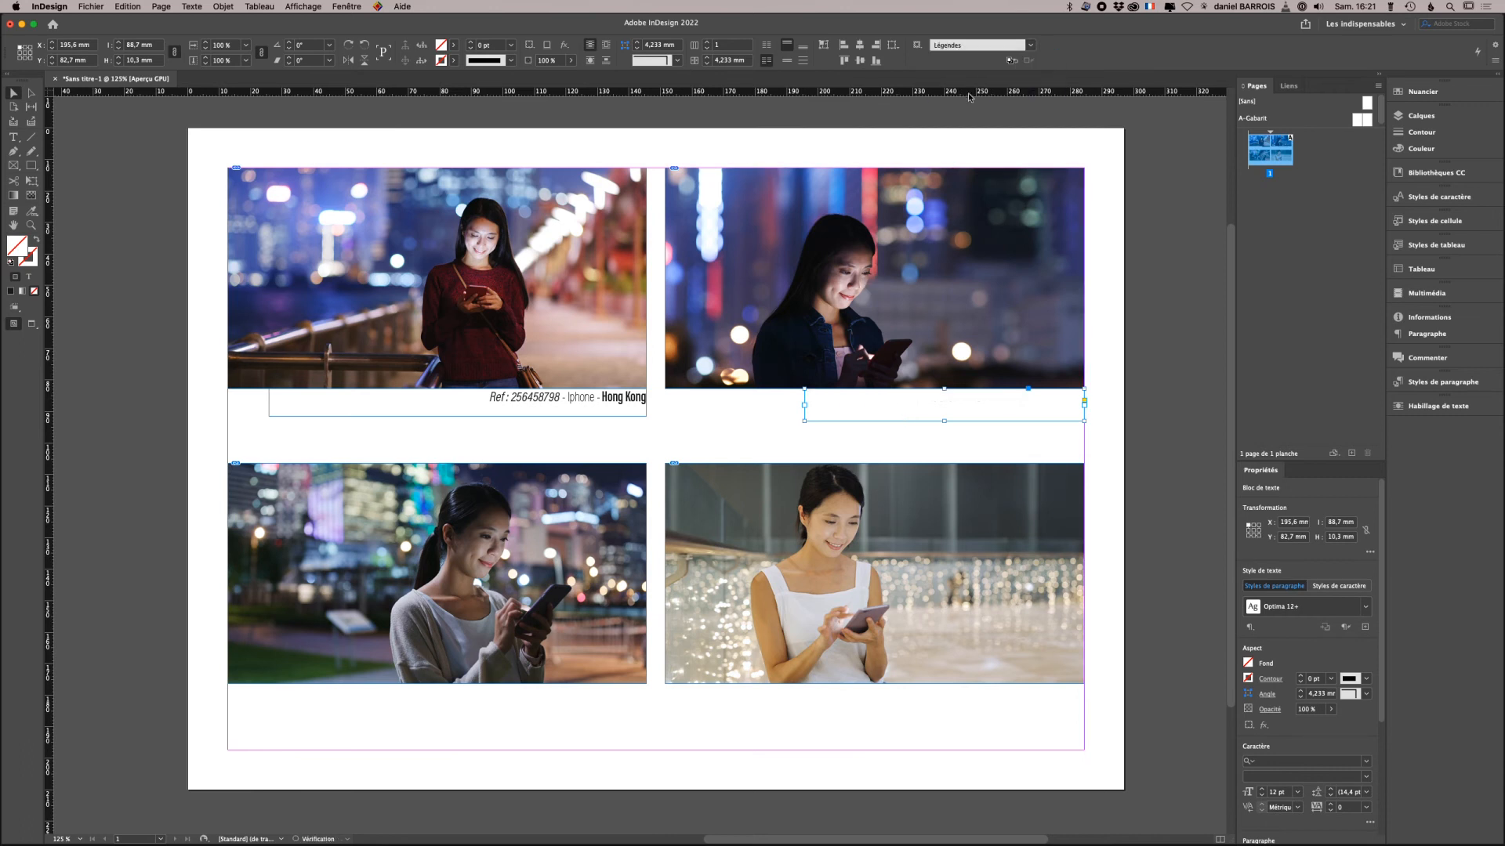
pyautogui.click(1105, 453)
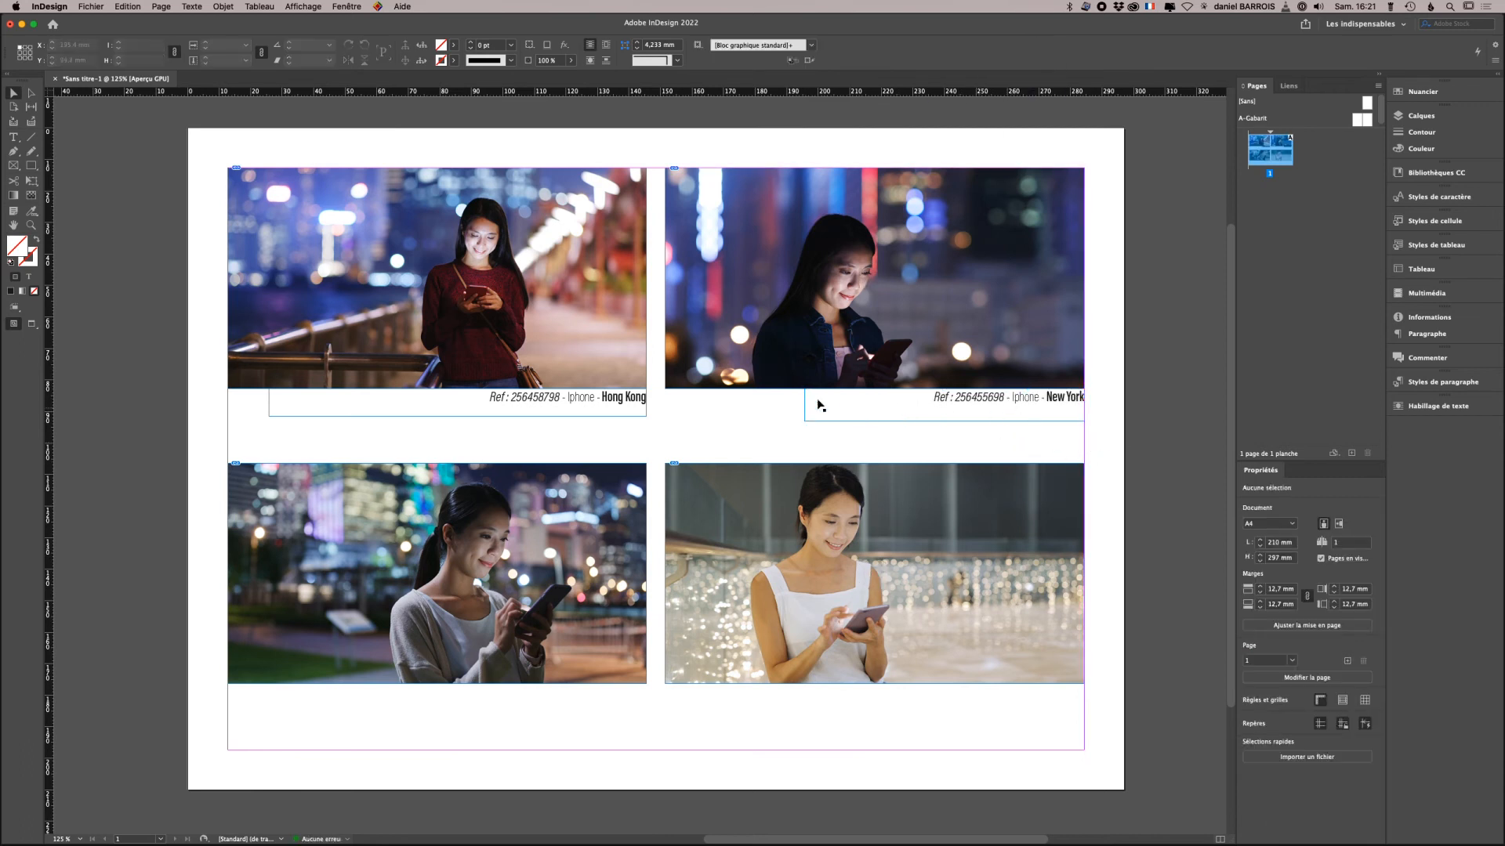
pyautogui.click(30, 325)
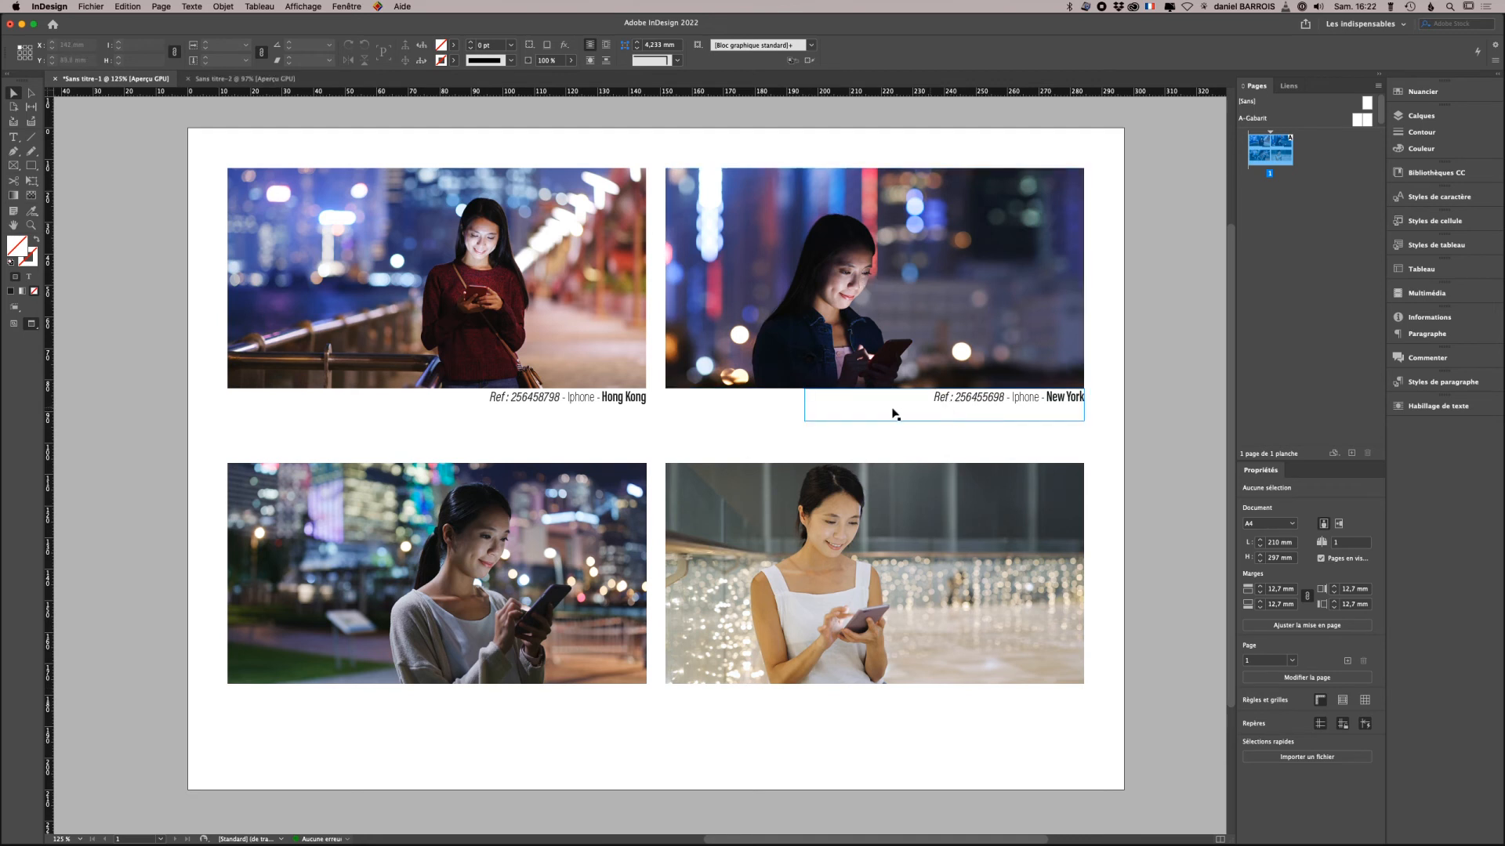
# - Save the document as Légendes in the Bureau folder in Document InDesign 2022 format
pyautogui.click(91, 6)
pyautogui.click(116, 95)
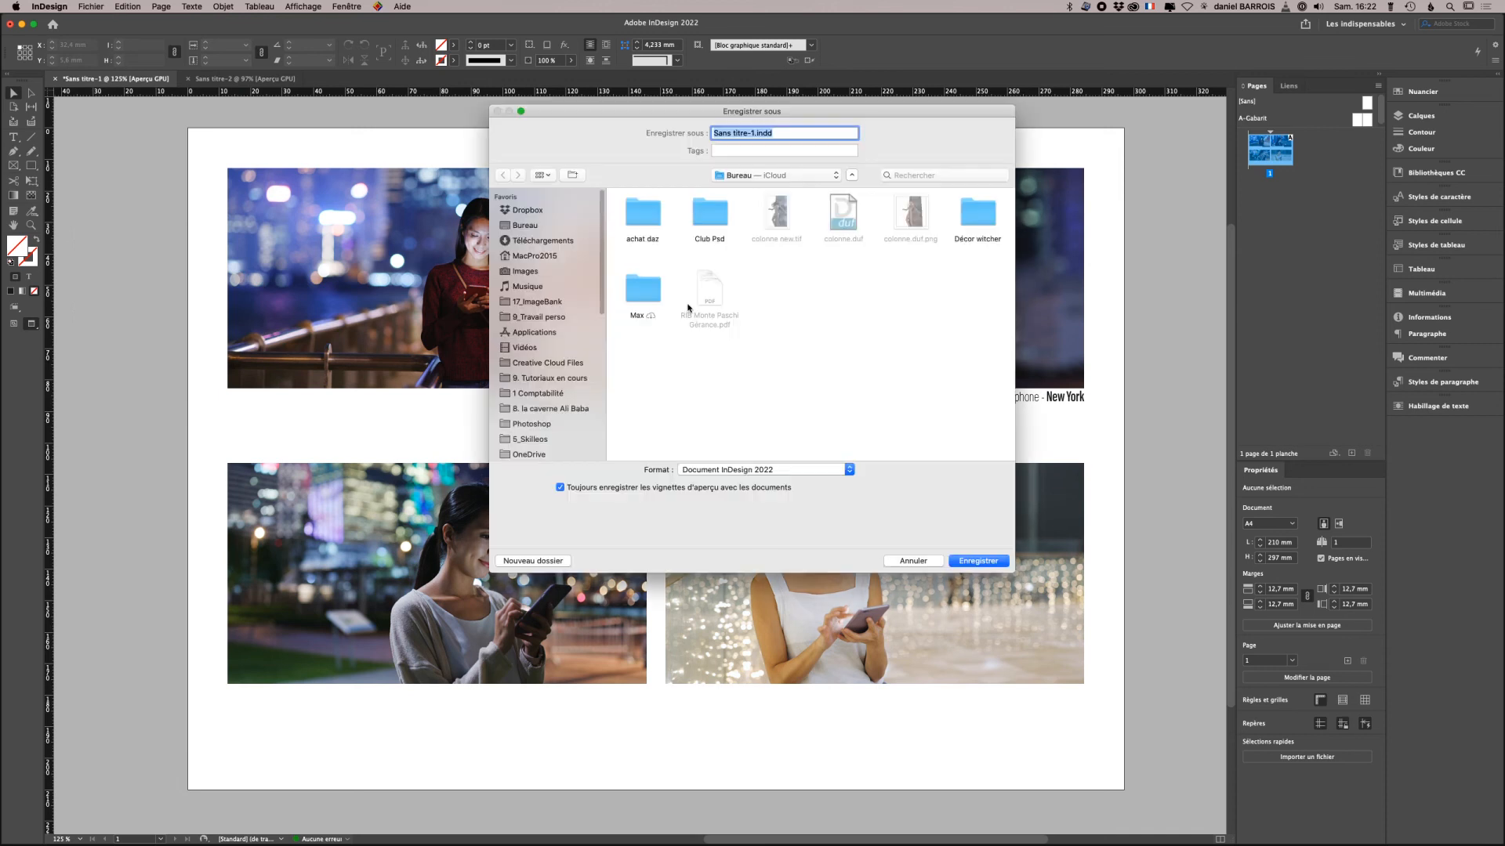
pyautogui.write('Légendes')
pyautogui.click(527, 229)
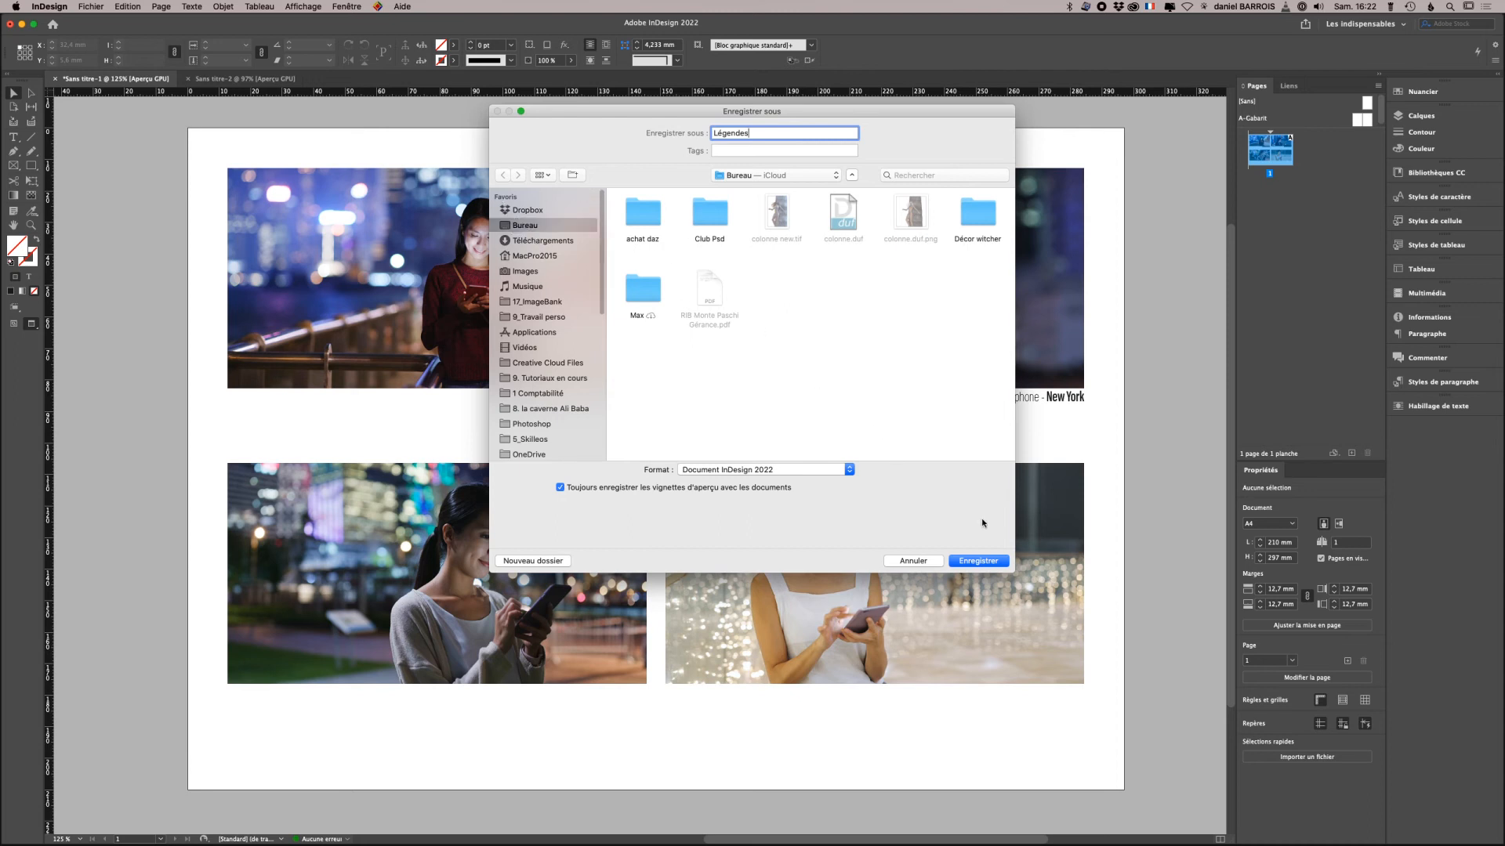
pyautogui.click(985, 563)
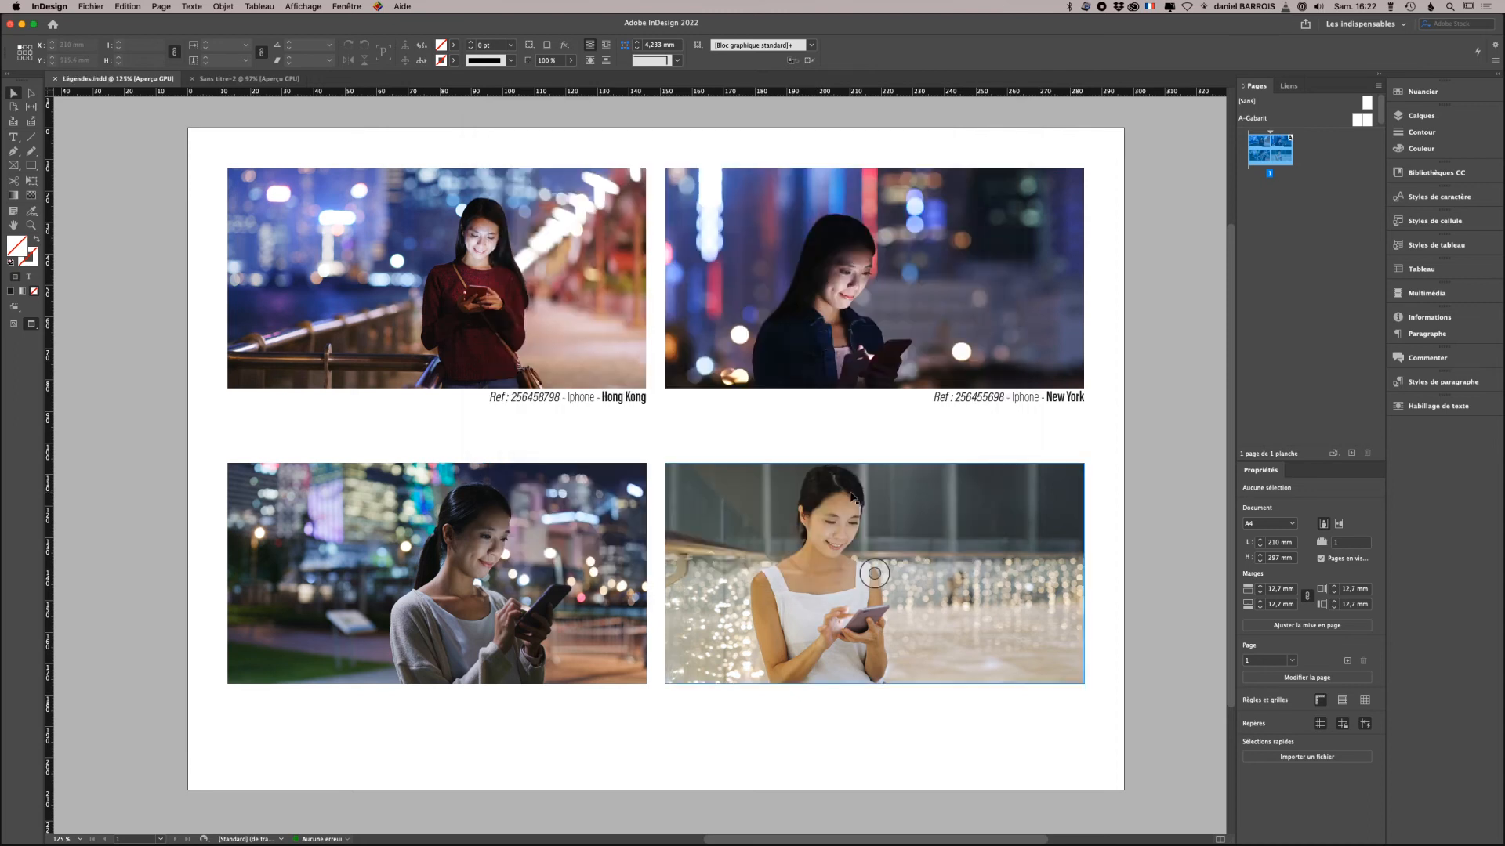
# - In the blank Sans titre-2 document, load only the Légendes object style from Légendes.indd, leaving out the standard graphic and text frame styles
pyautogui.click(270, 78)
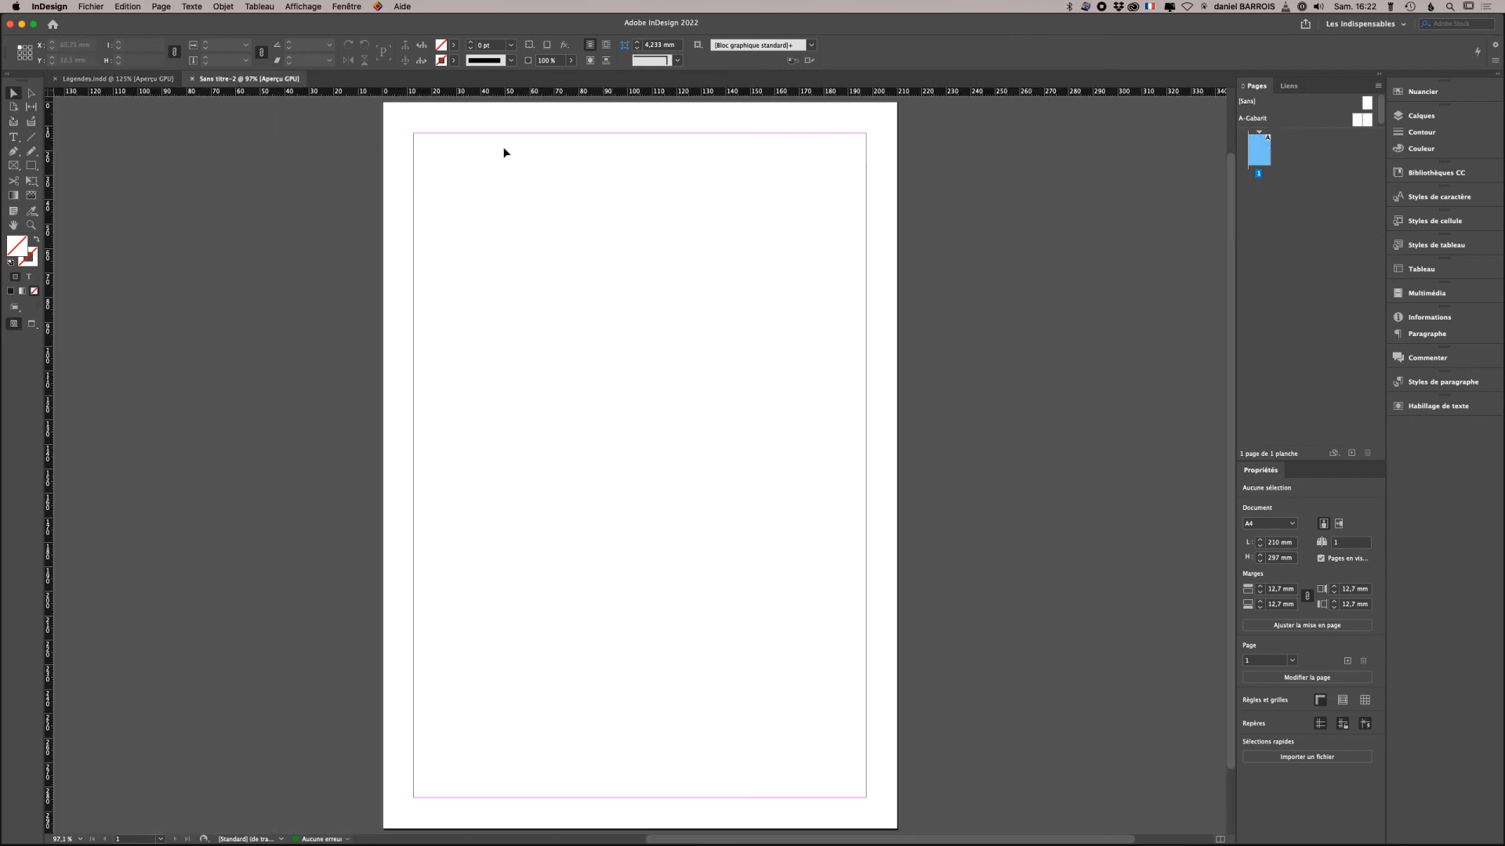
pyautogui.click(697, 45)
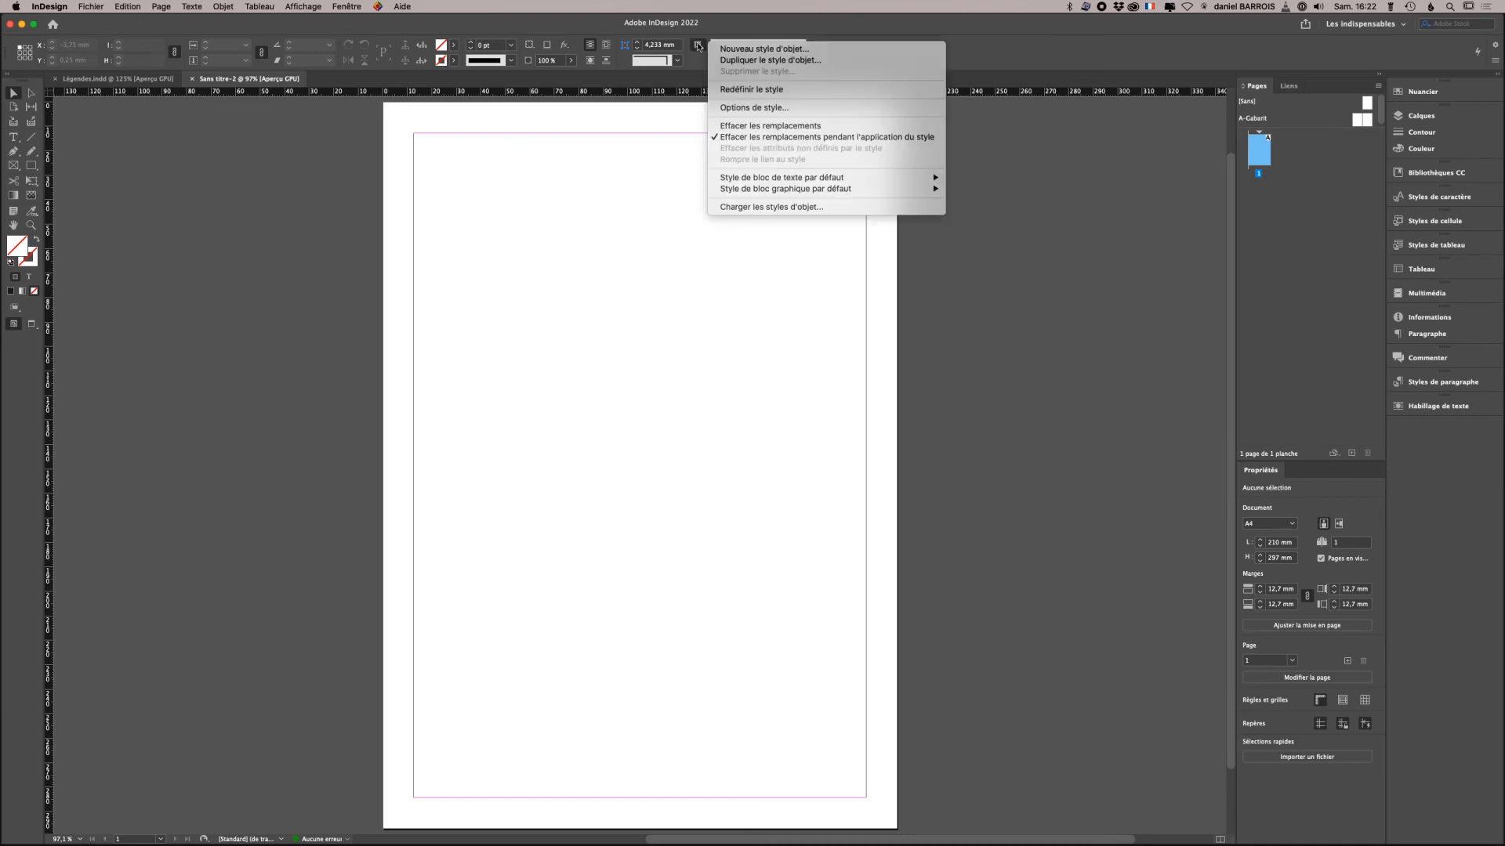
pyautogui.click(768, 208)
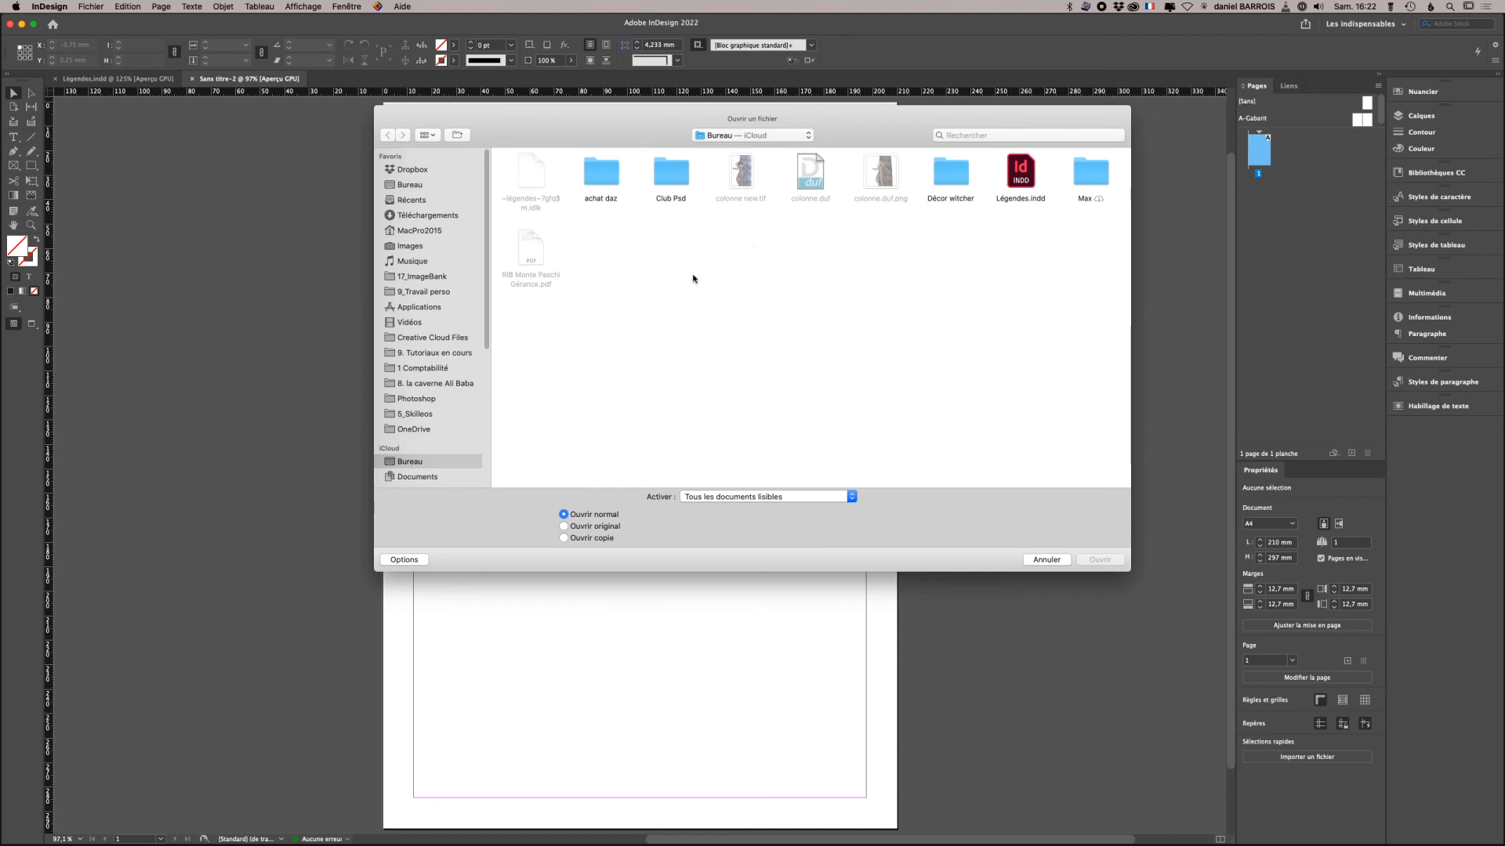
pyautogui.click(1017, 174)
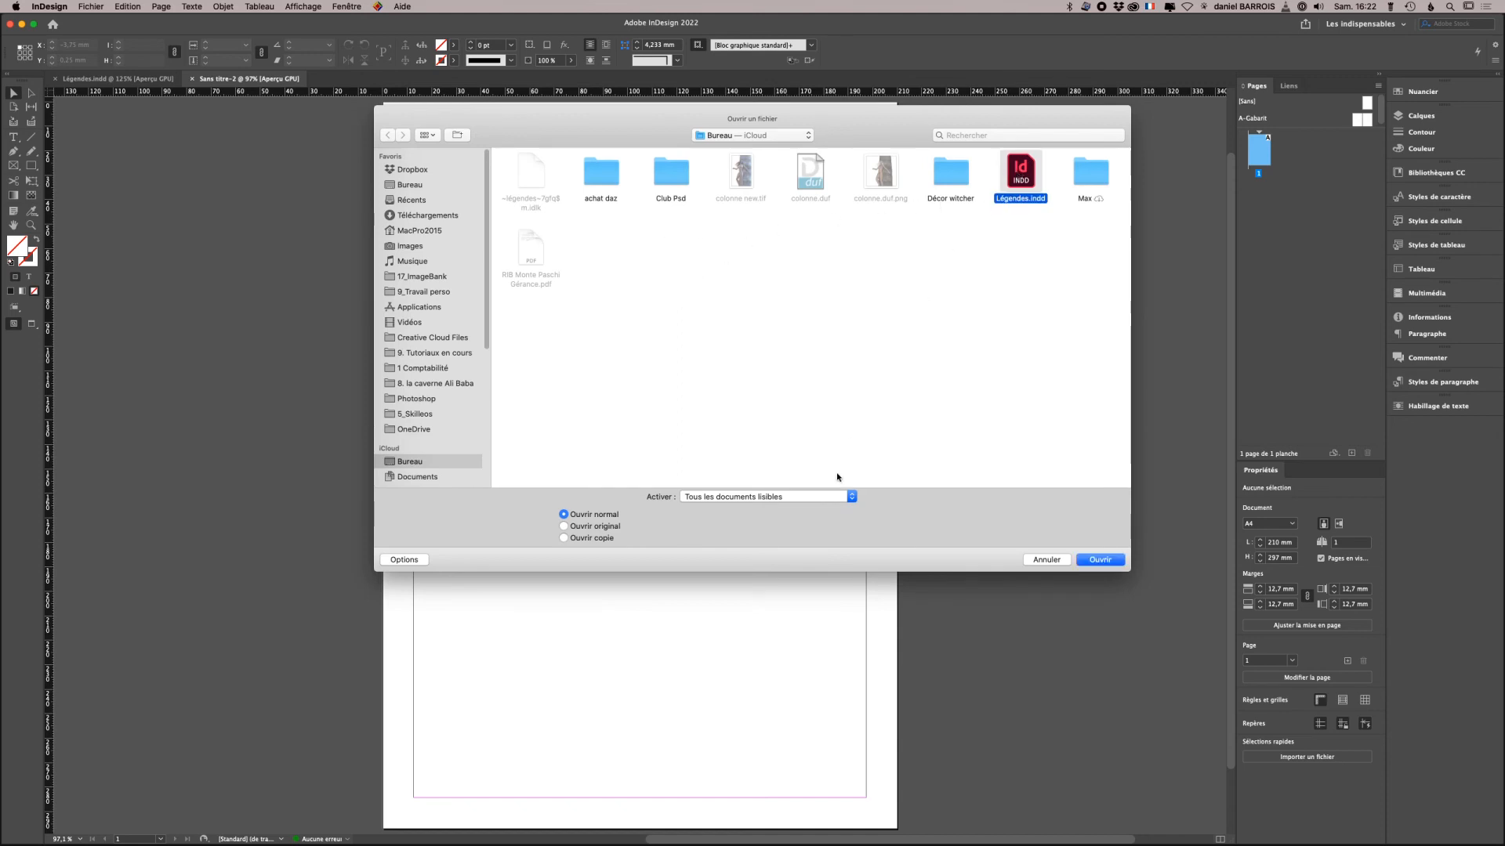
pyautogui.click(1089, 559)
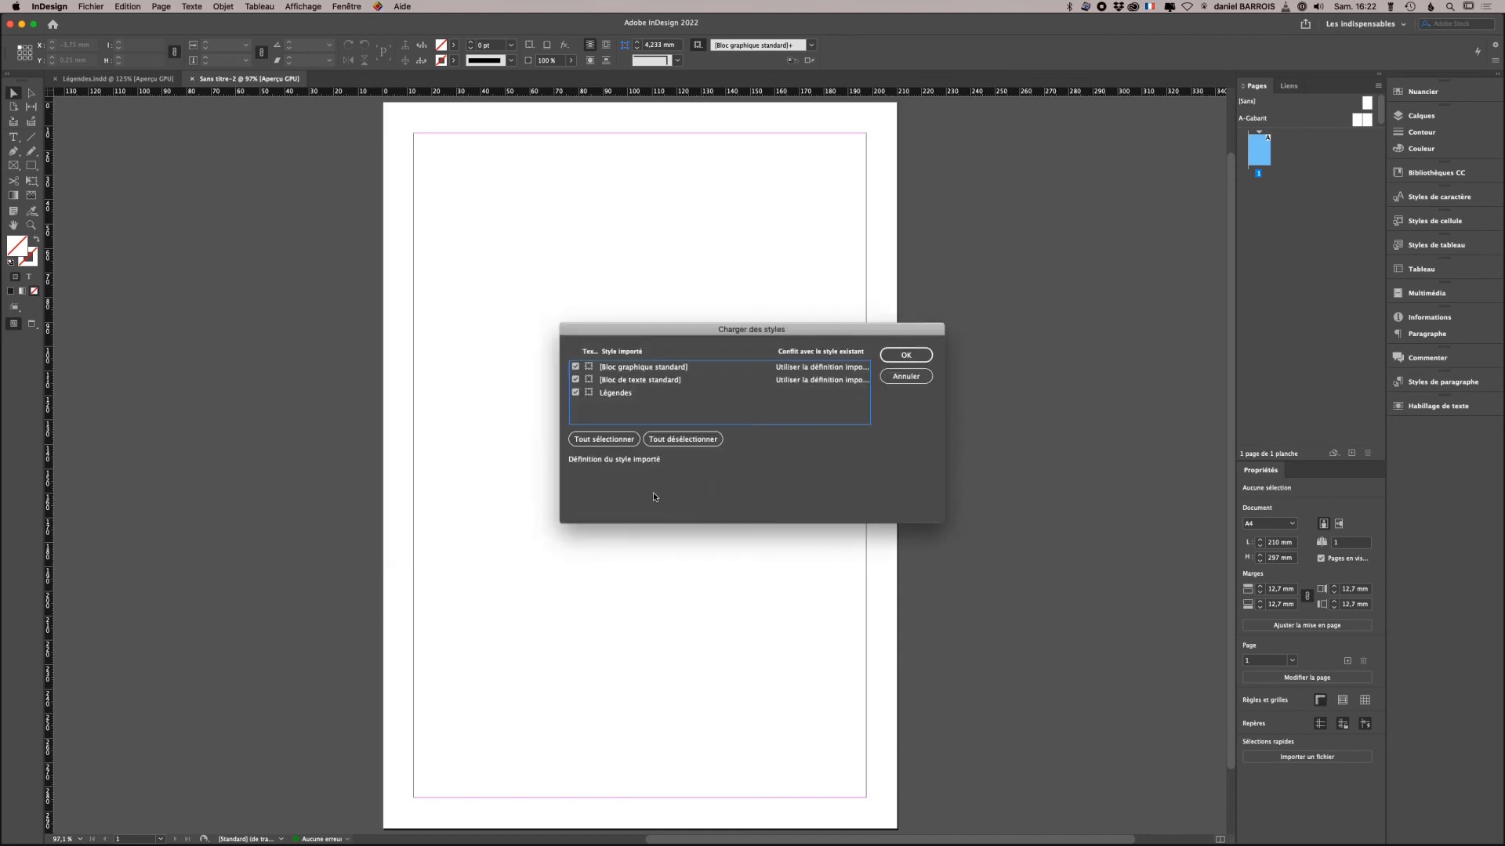
pyautogui.click(575, 367)
pyautogui.click(575, 380)
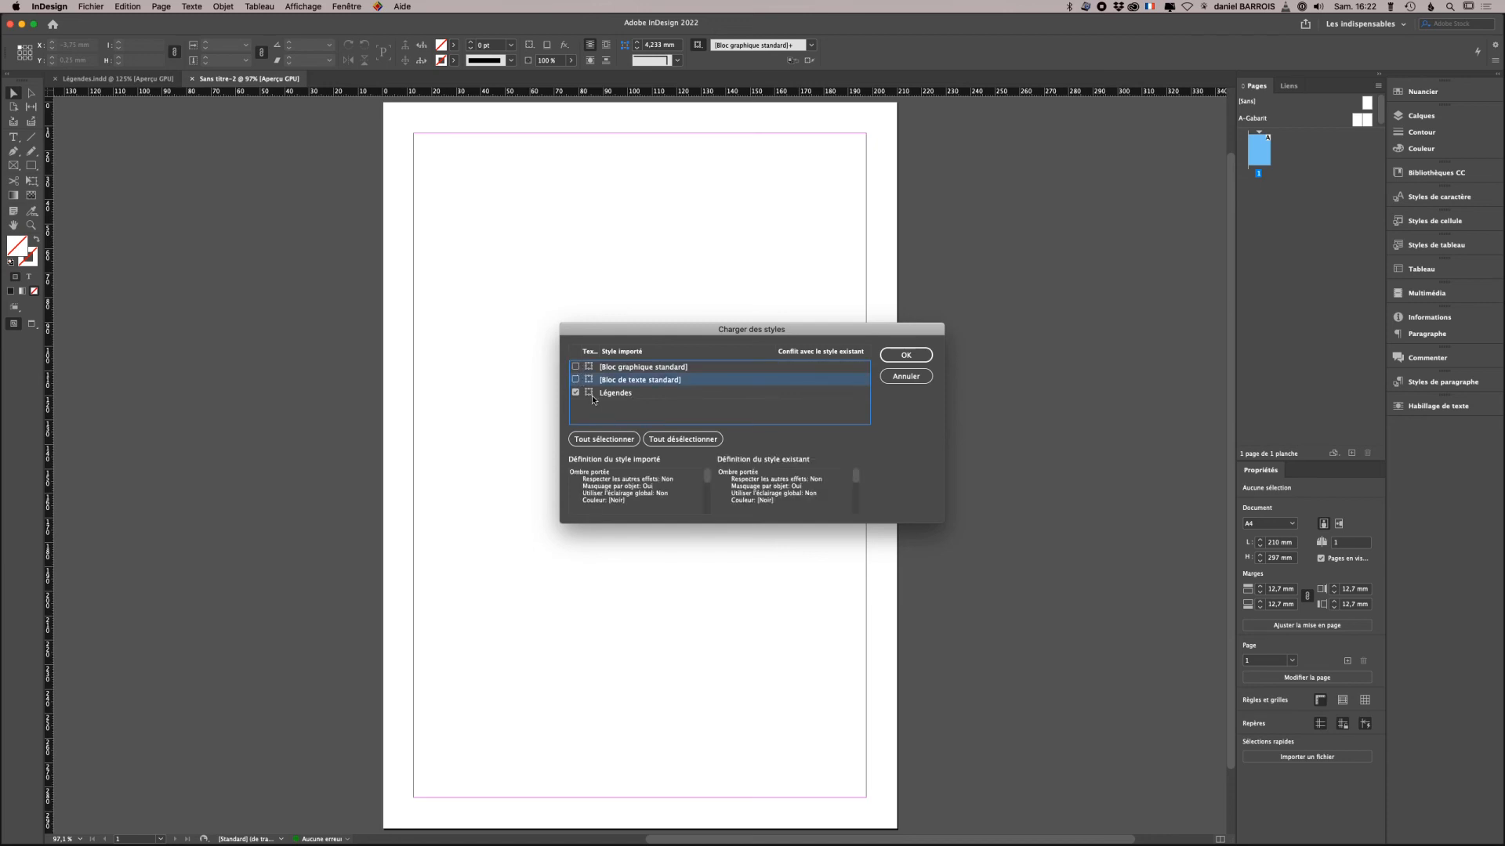
pyautogui.click(901, 358)
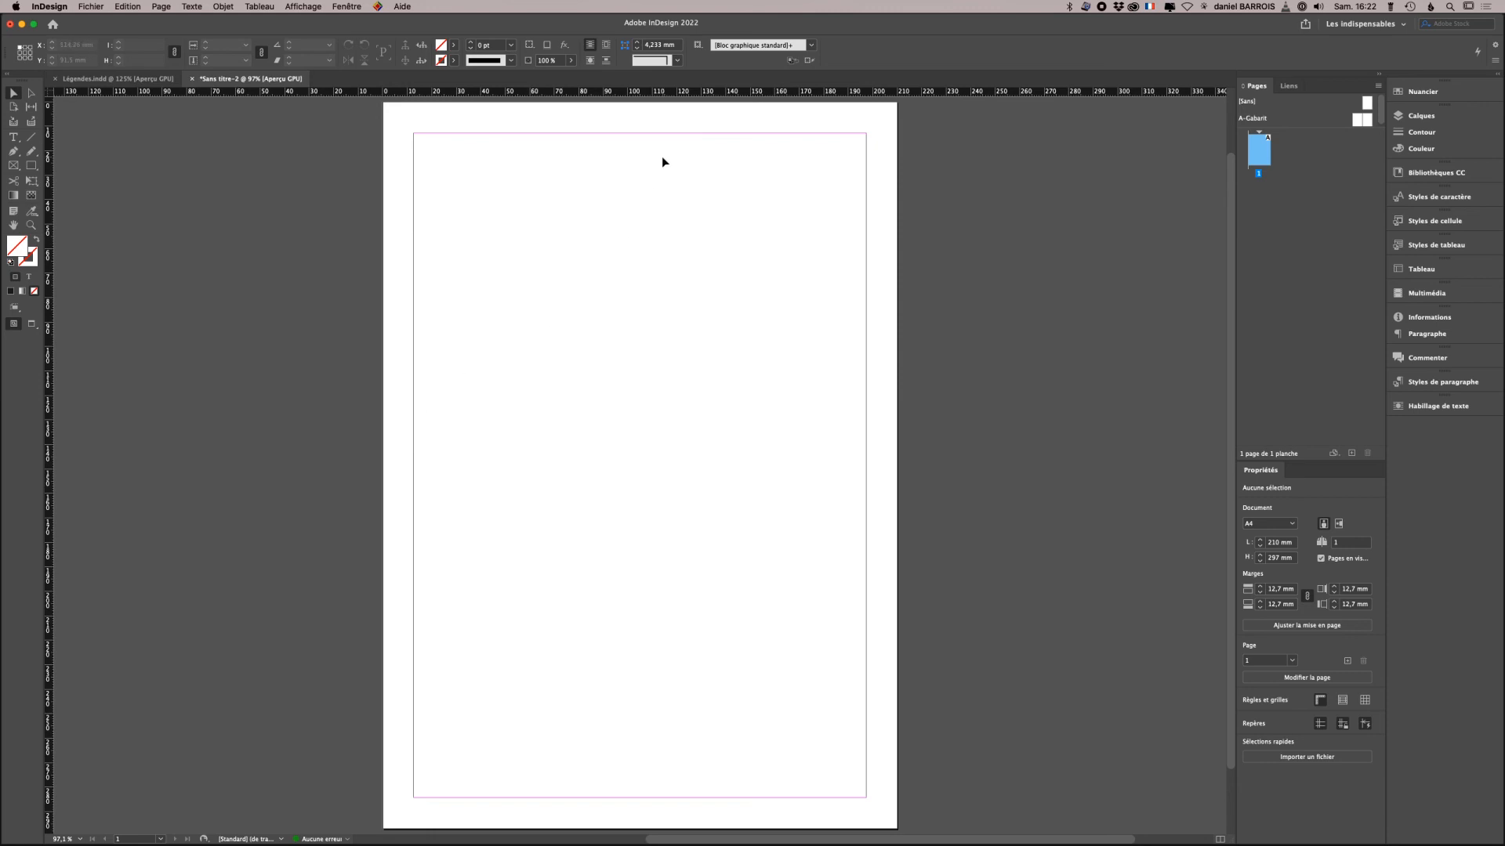
pyautogui.click(772, 45)
pyautogui.click(699, 70)
# - Load text styles from Légendes.indd, importing only the Légendes paragraph style and the phone, Ville and ref character styles
pyautogui.click(13, 137)
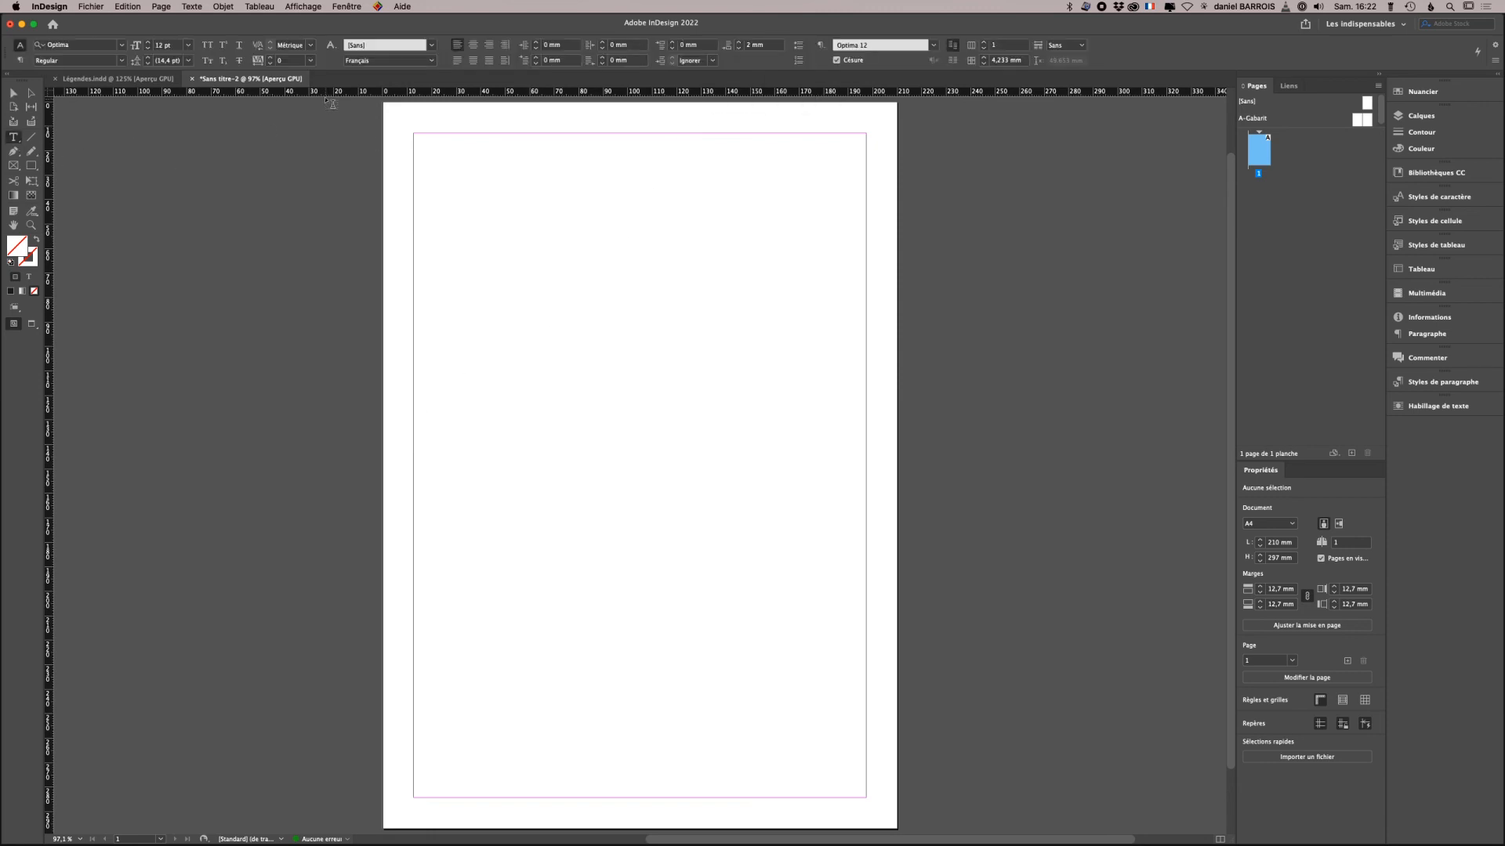
pyautogui.click(821, 46)
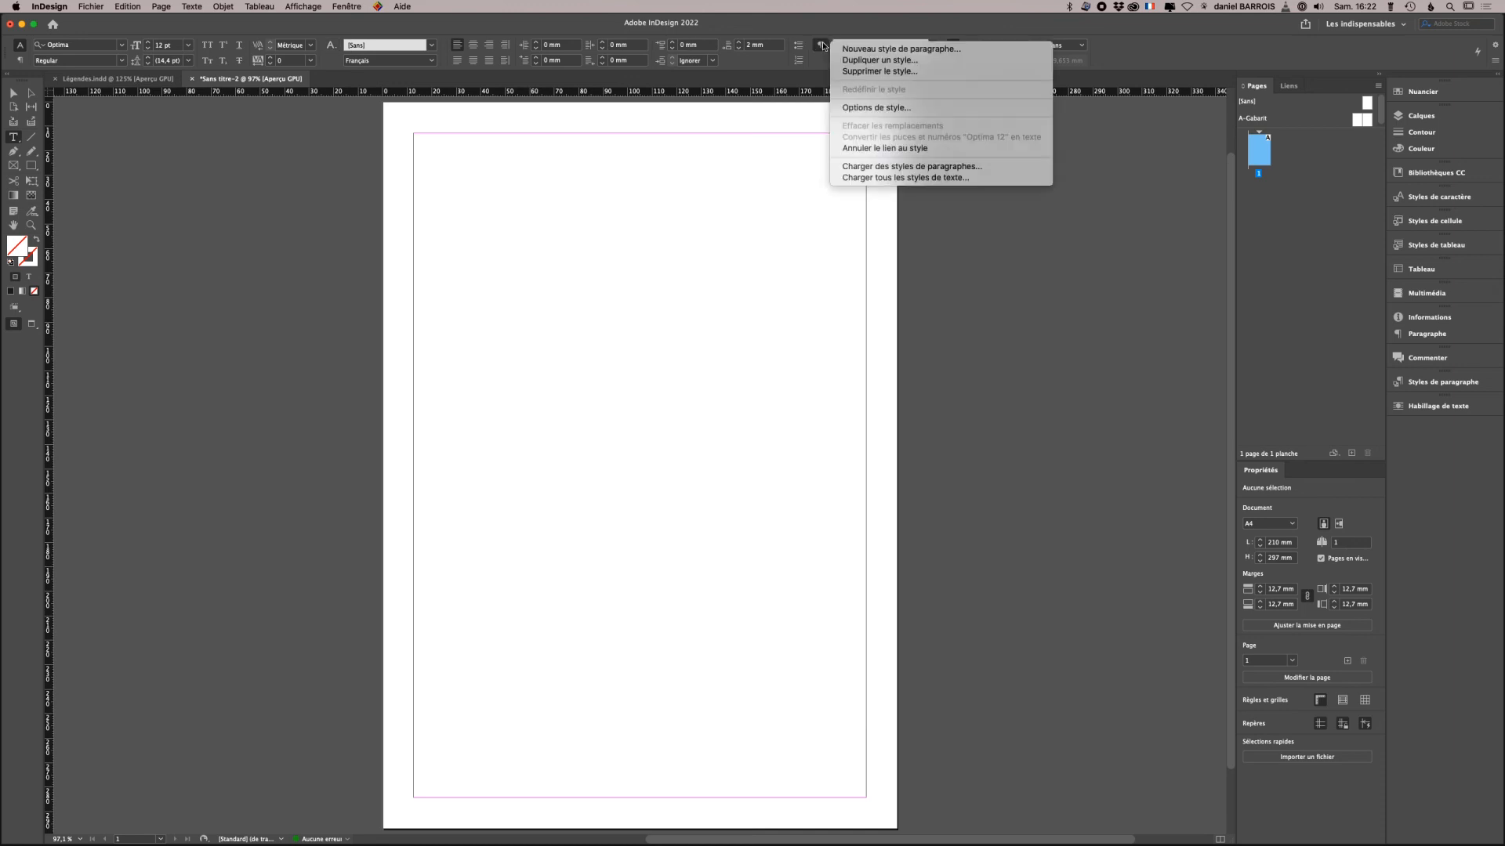
pyautogui.click(911, 179)
pyautogui.doubleClick(1008, 181)
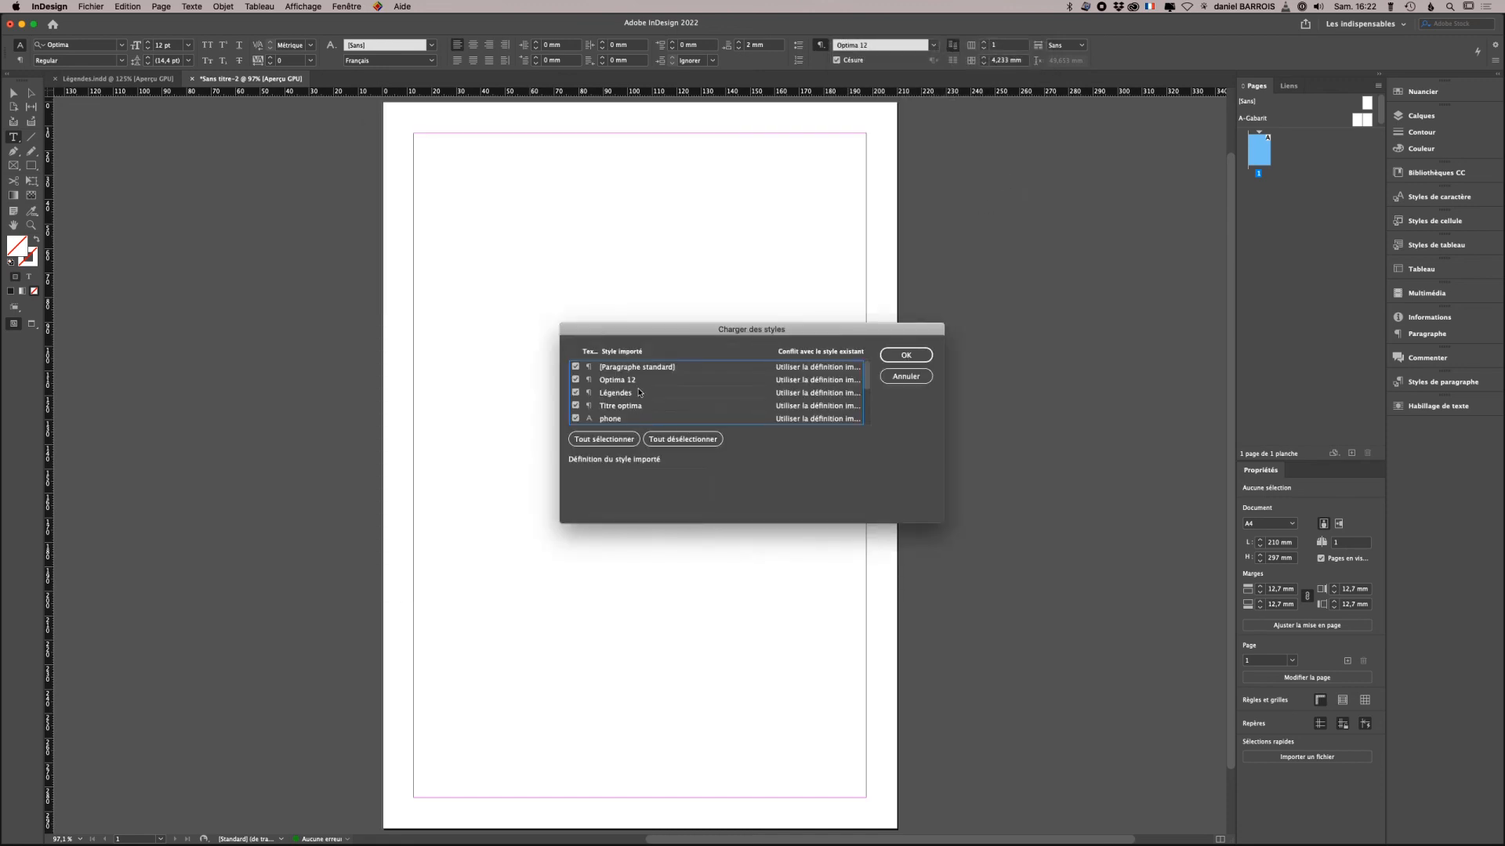
pyautogui.scroll(-3, 638, 405)
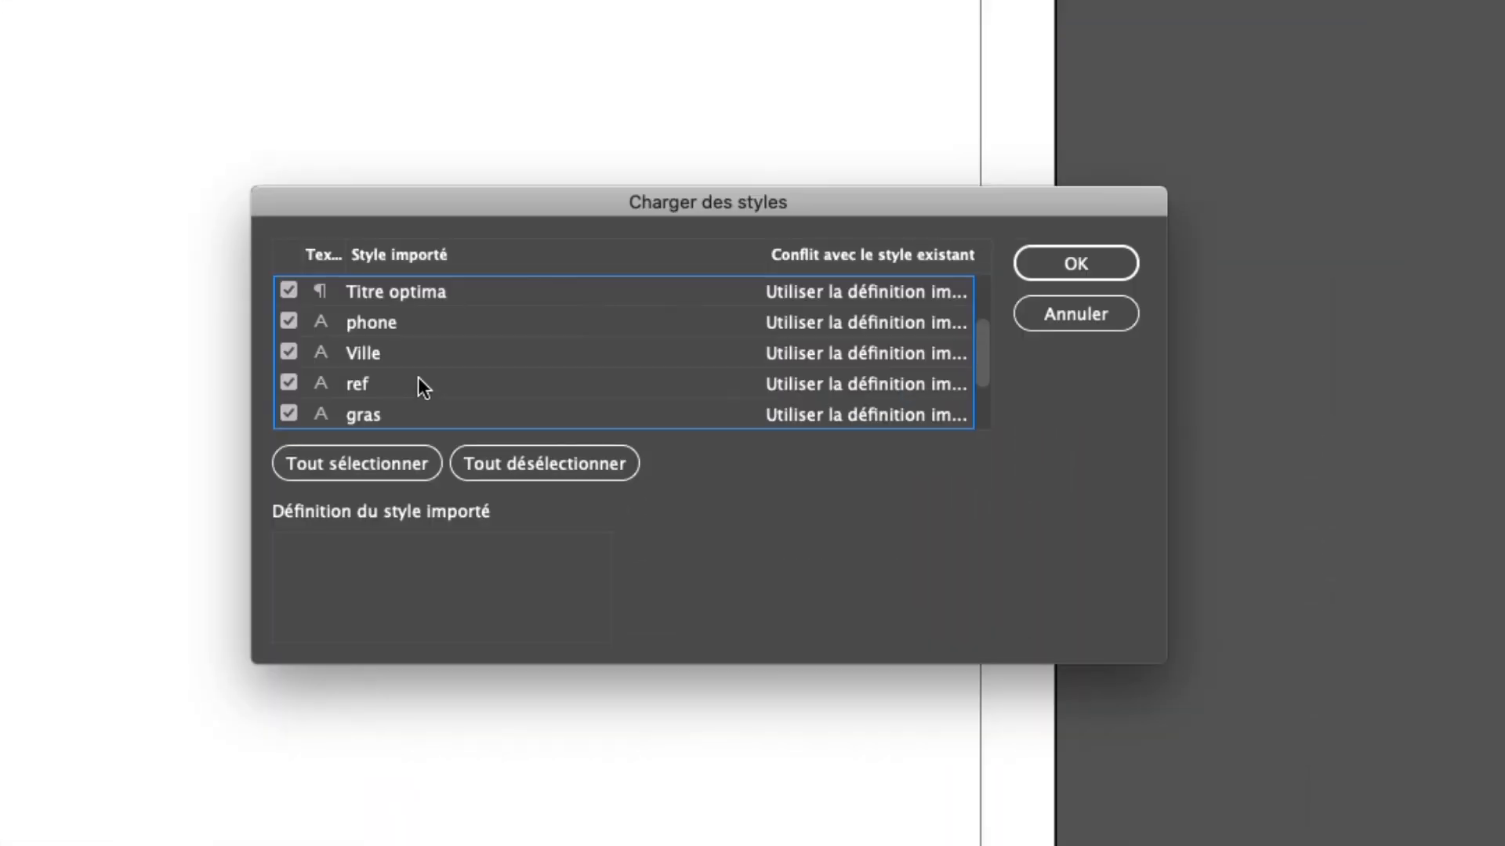
pyautogui.click(524, 463)
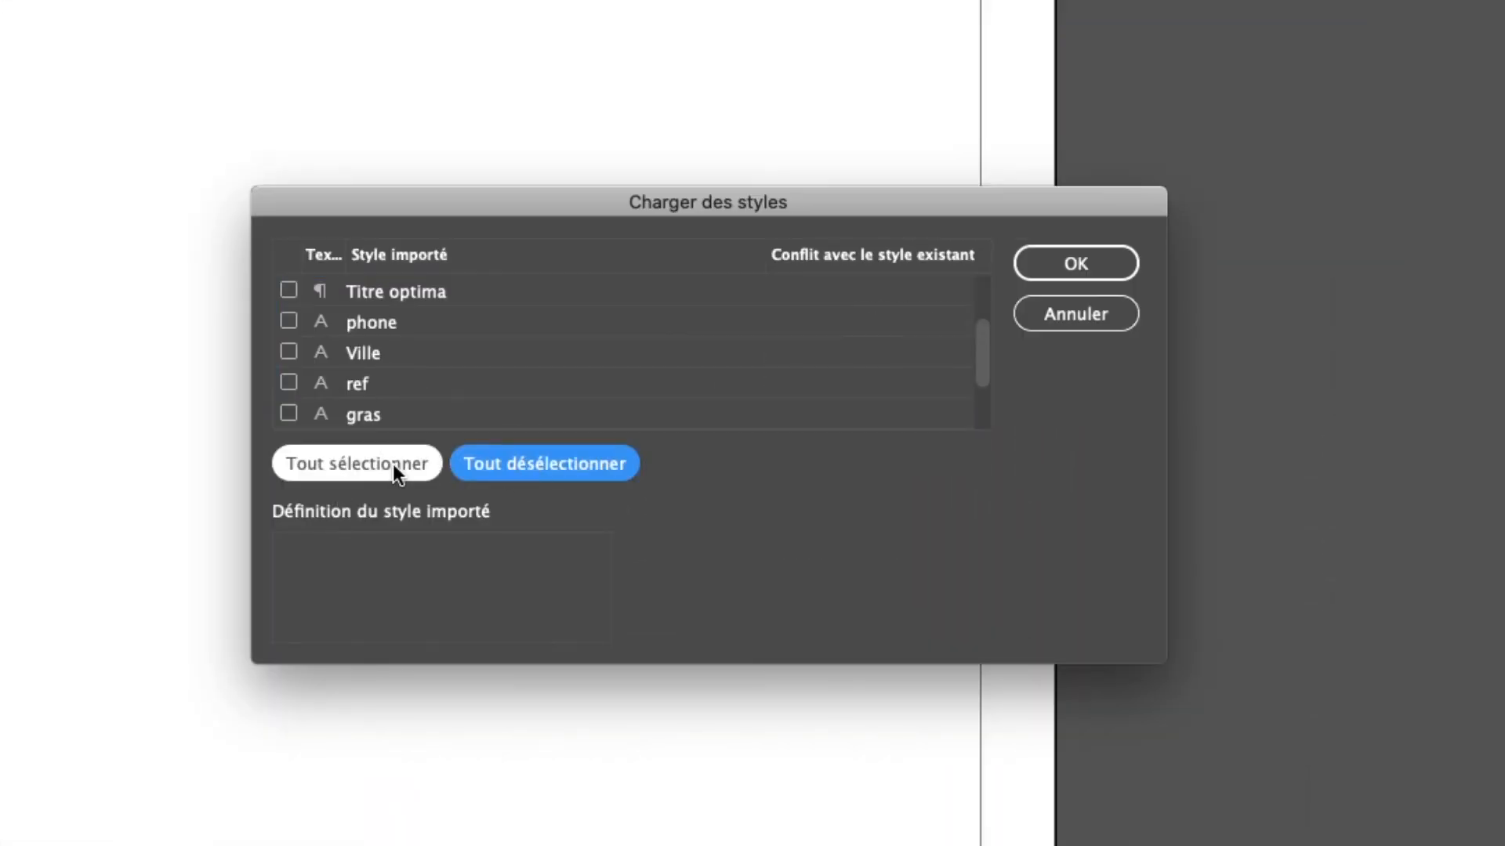
pyautogui.click(289, 321)
pyautogui.click(289, 352)
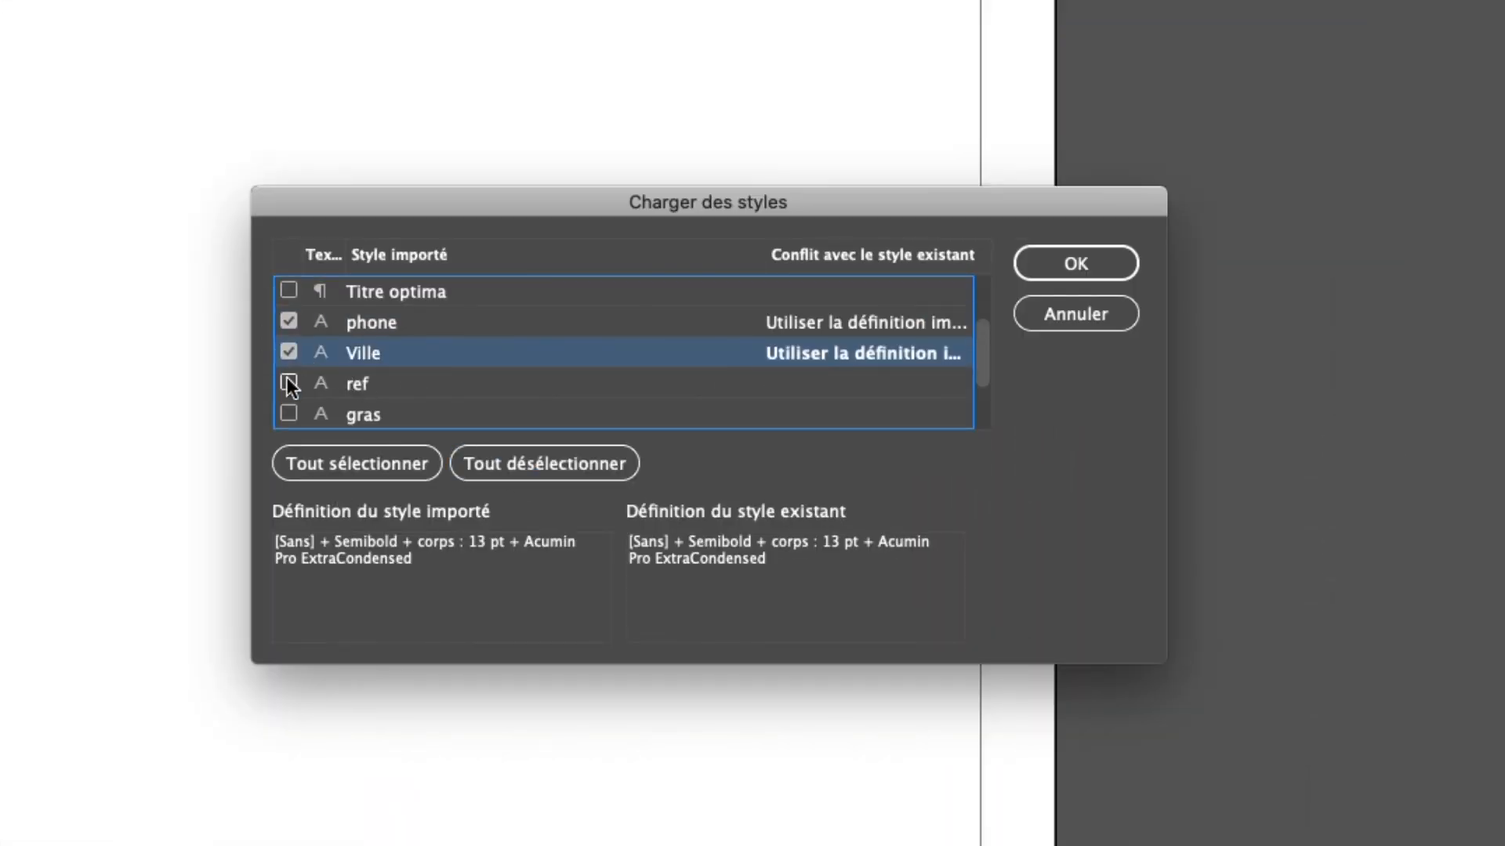
pyautogui.click(288, 382)
pyautogui.scroll(3, 583, 379)
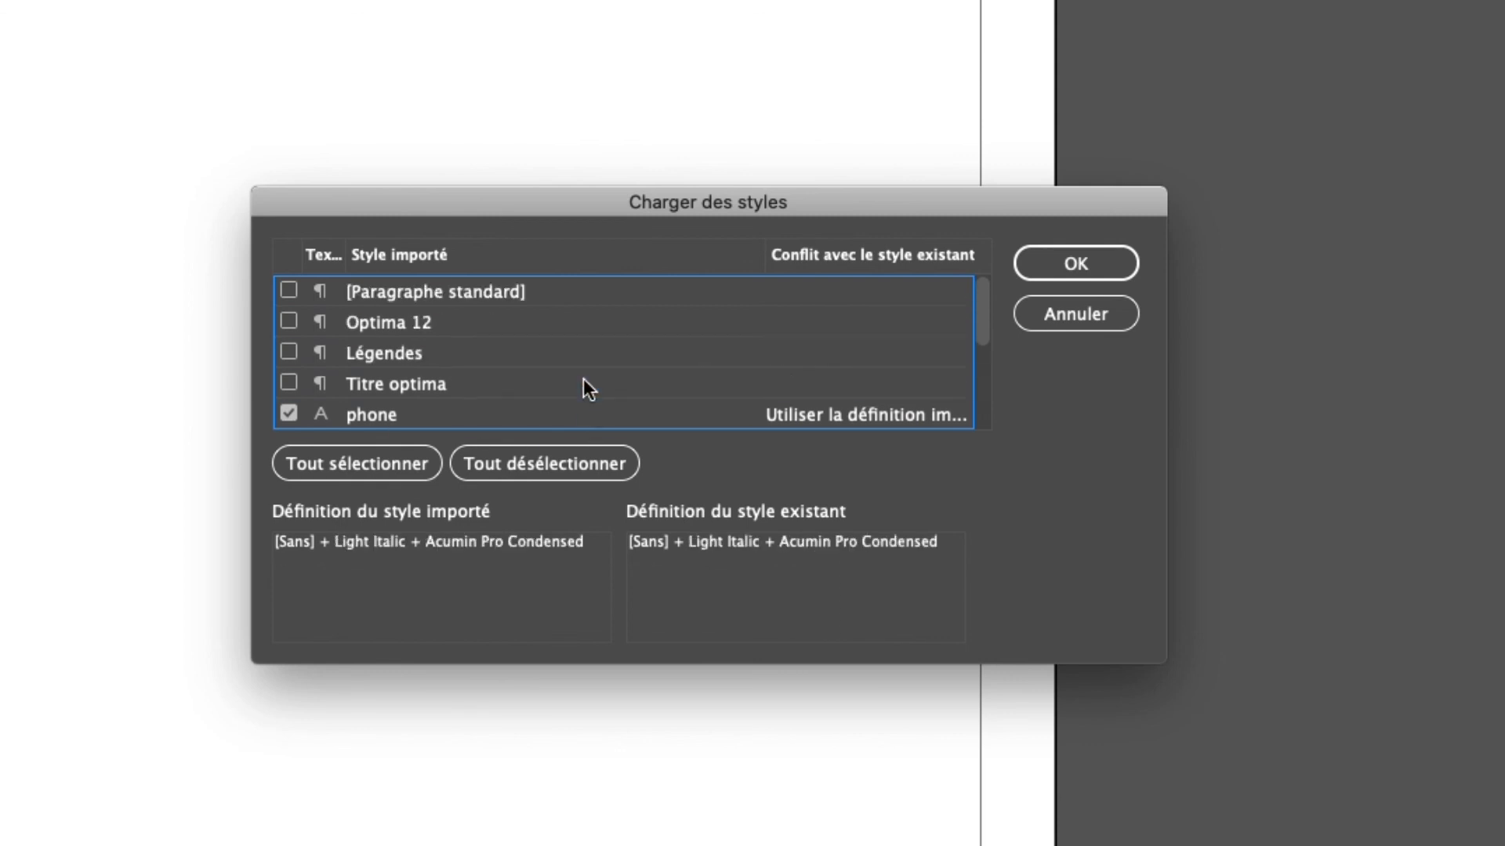
pyautogui.click(289, 350)
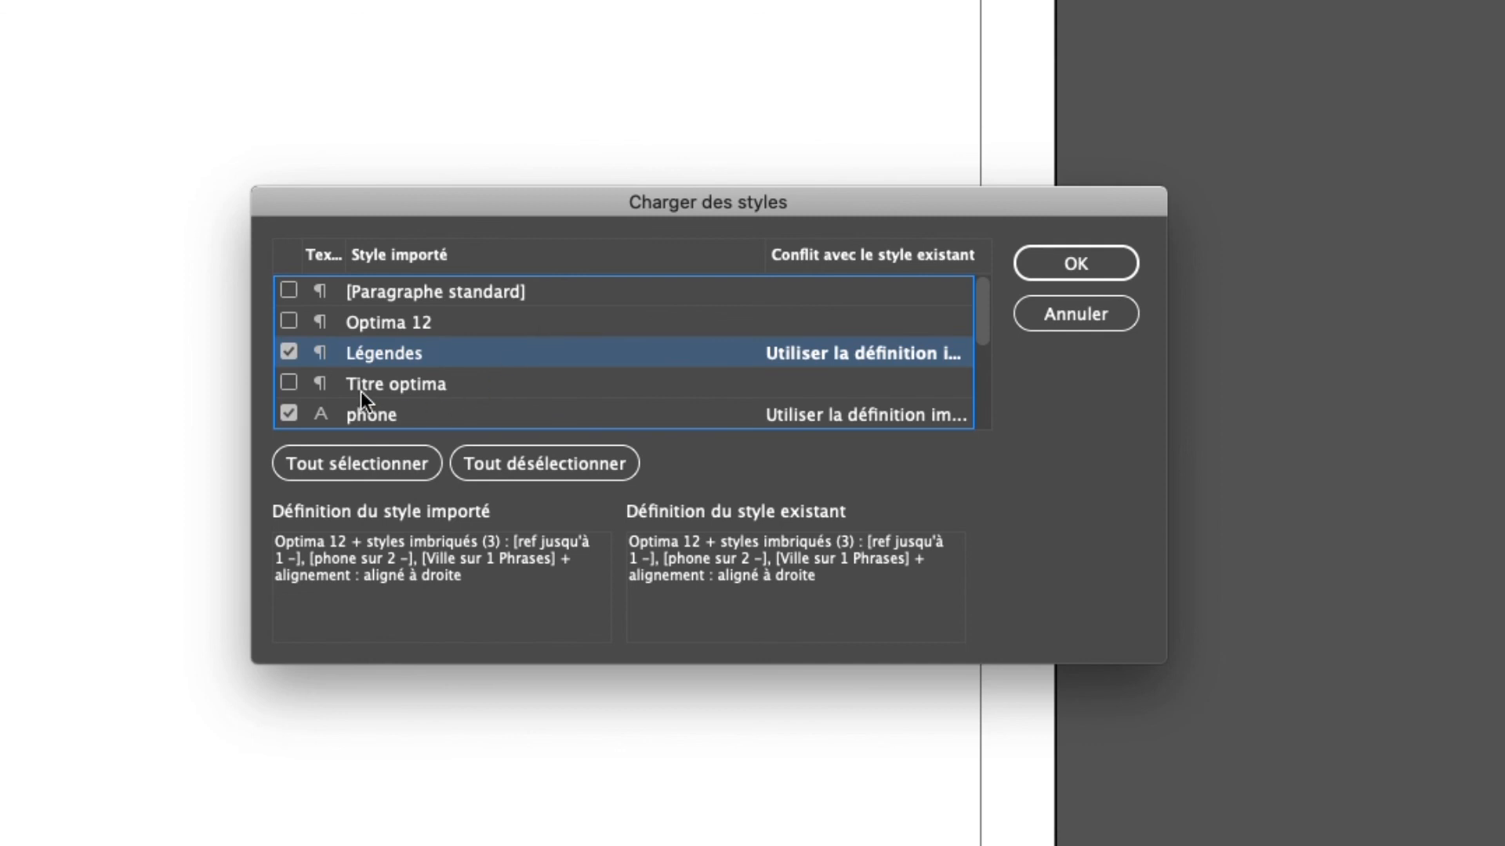
pyautogui.click(1082, 261)
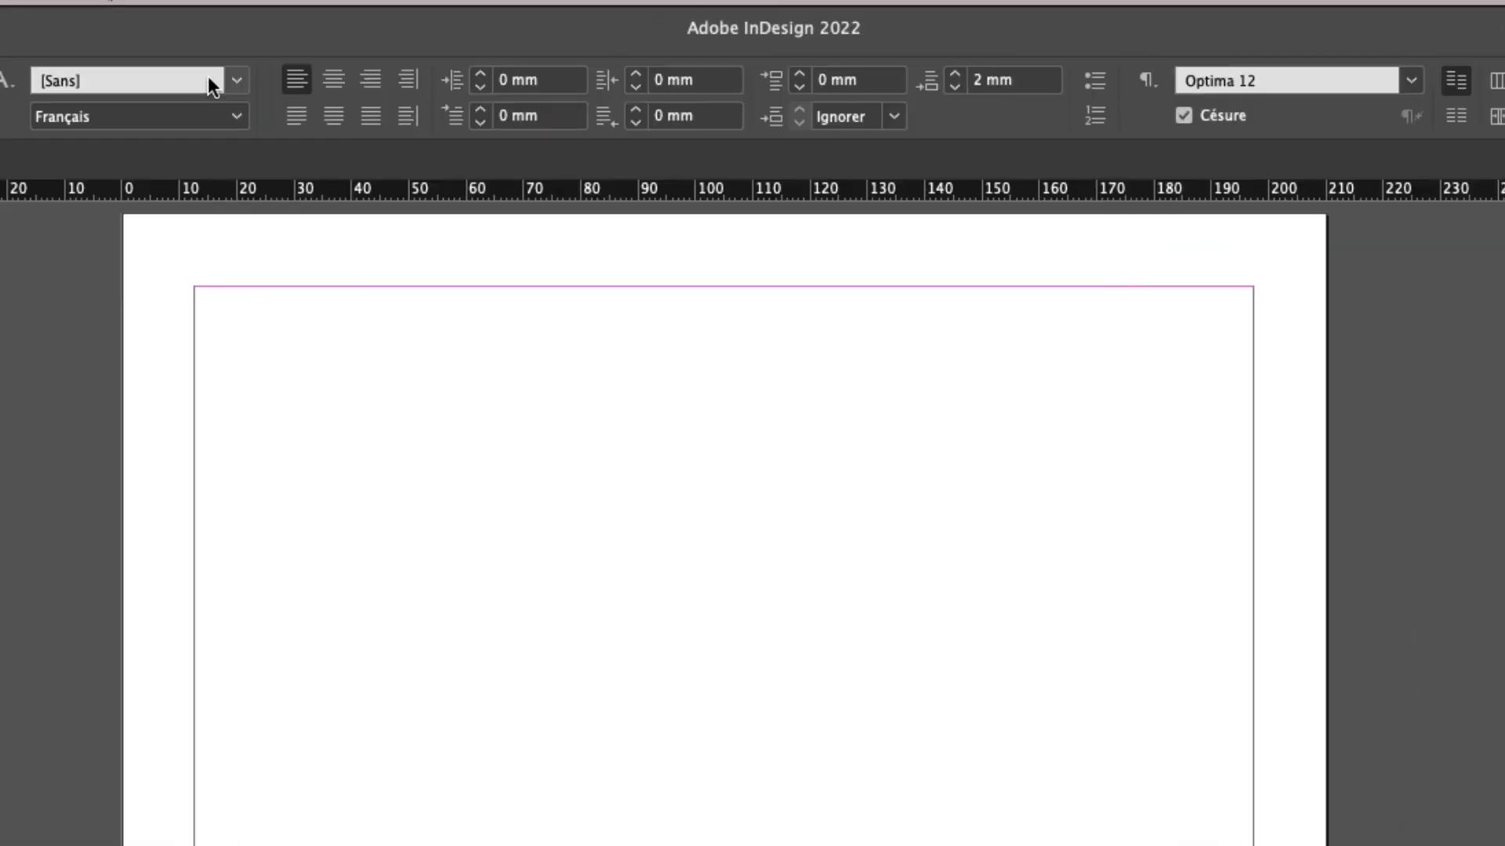
# - Check the available character styles and paragraph styles for the imported caption styles
pyautogui.click(234, 80)
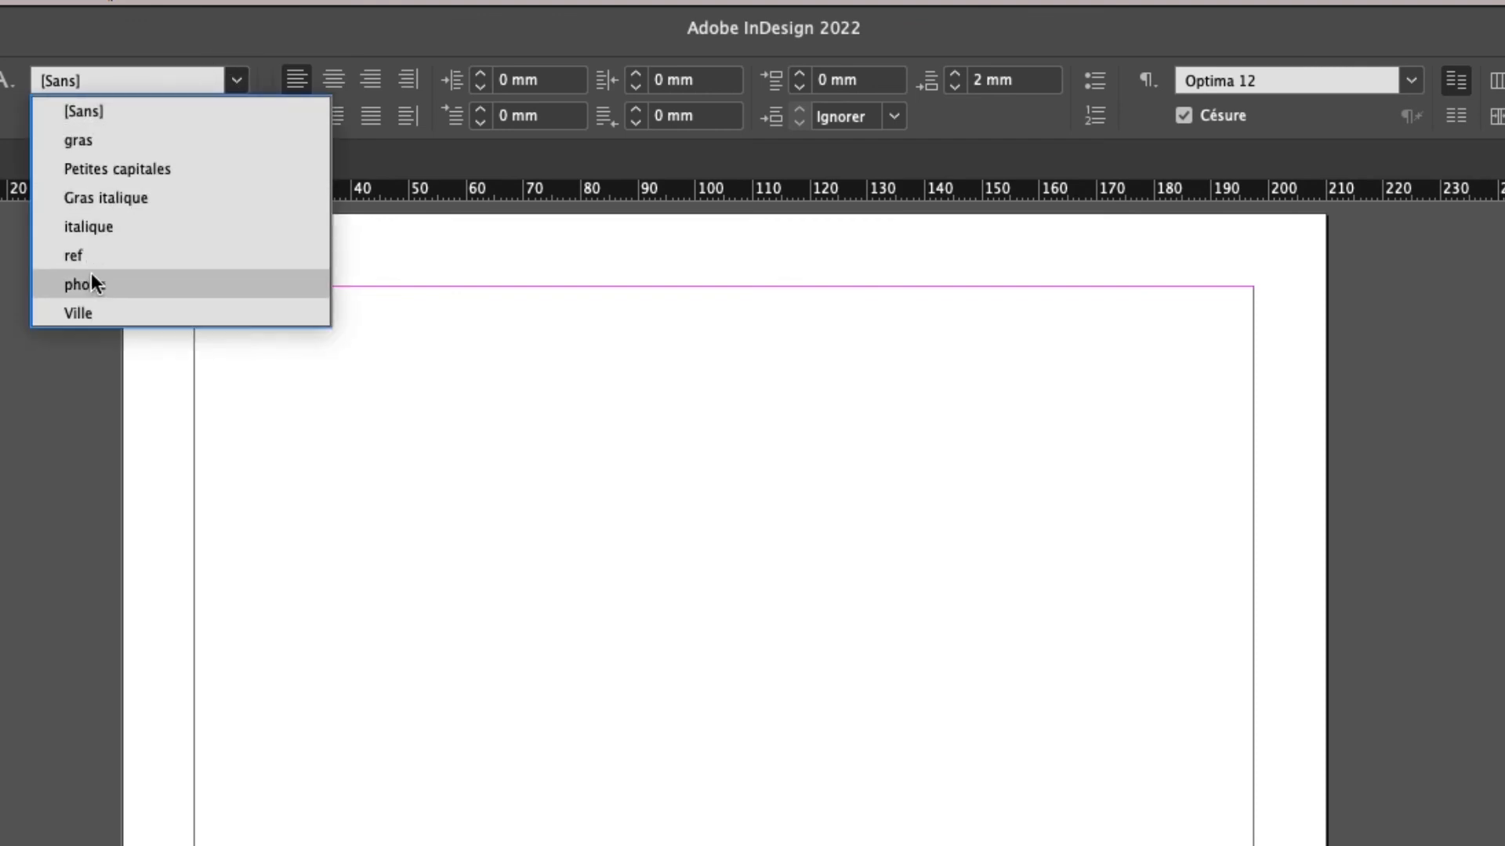
pyautogui.click(465, 313)
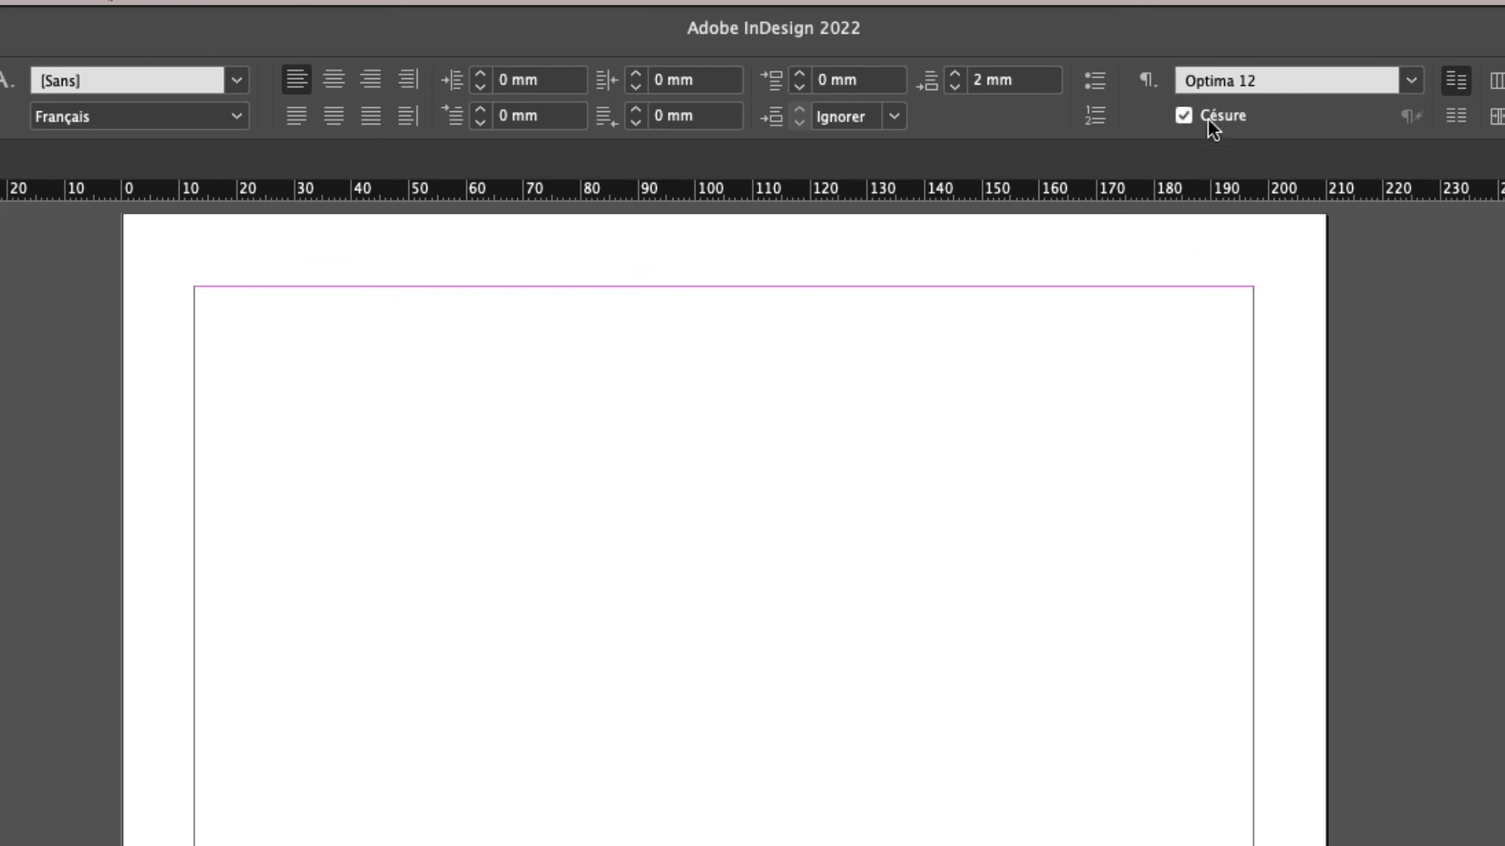
pyautogui.click(1411, 80)
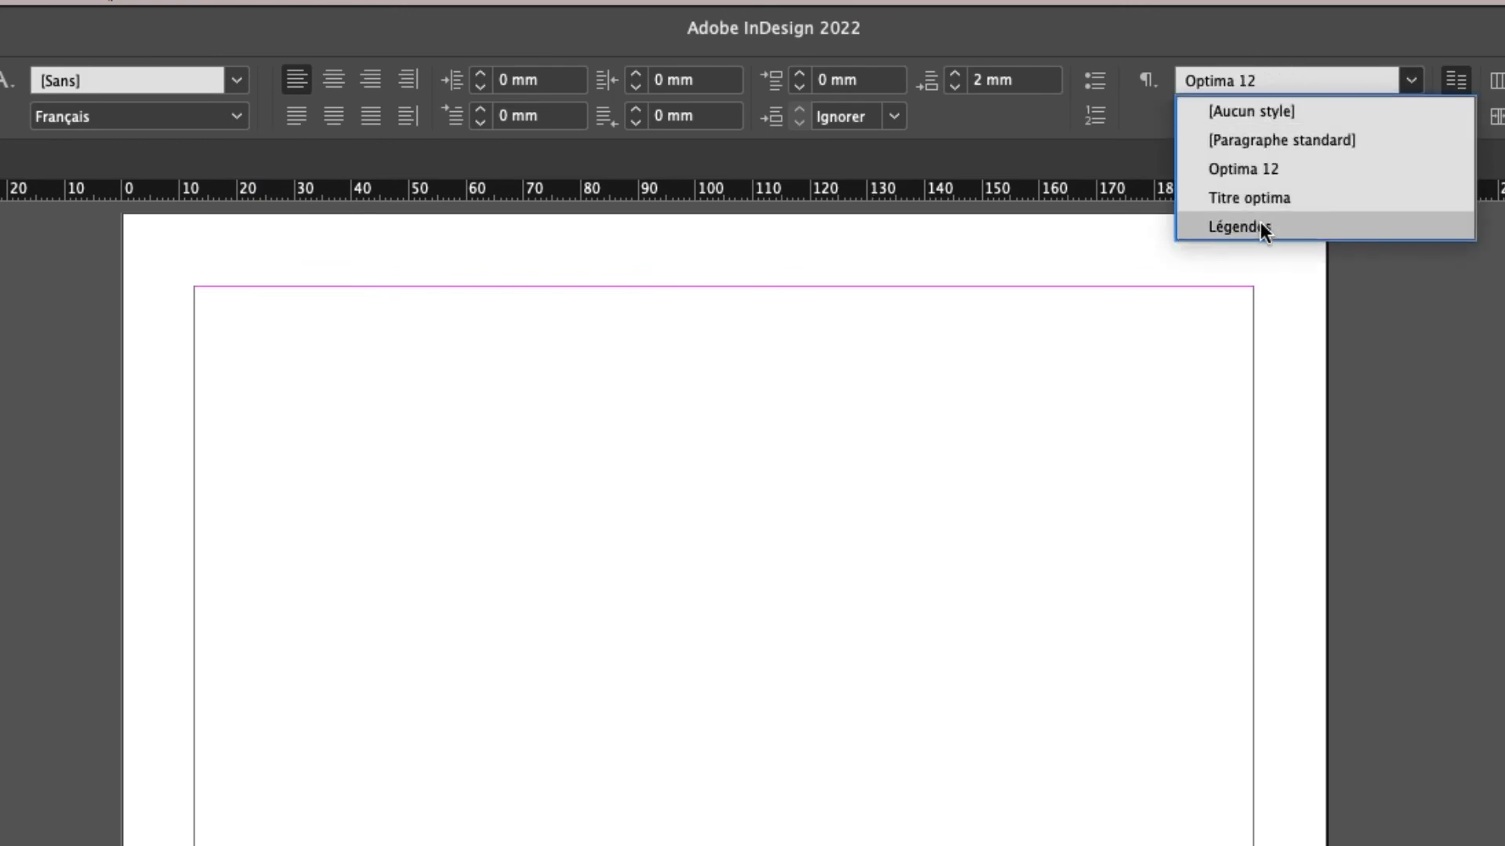
pyautogui.click(1367, 517)
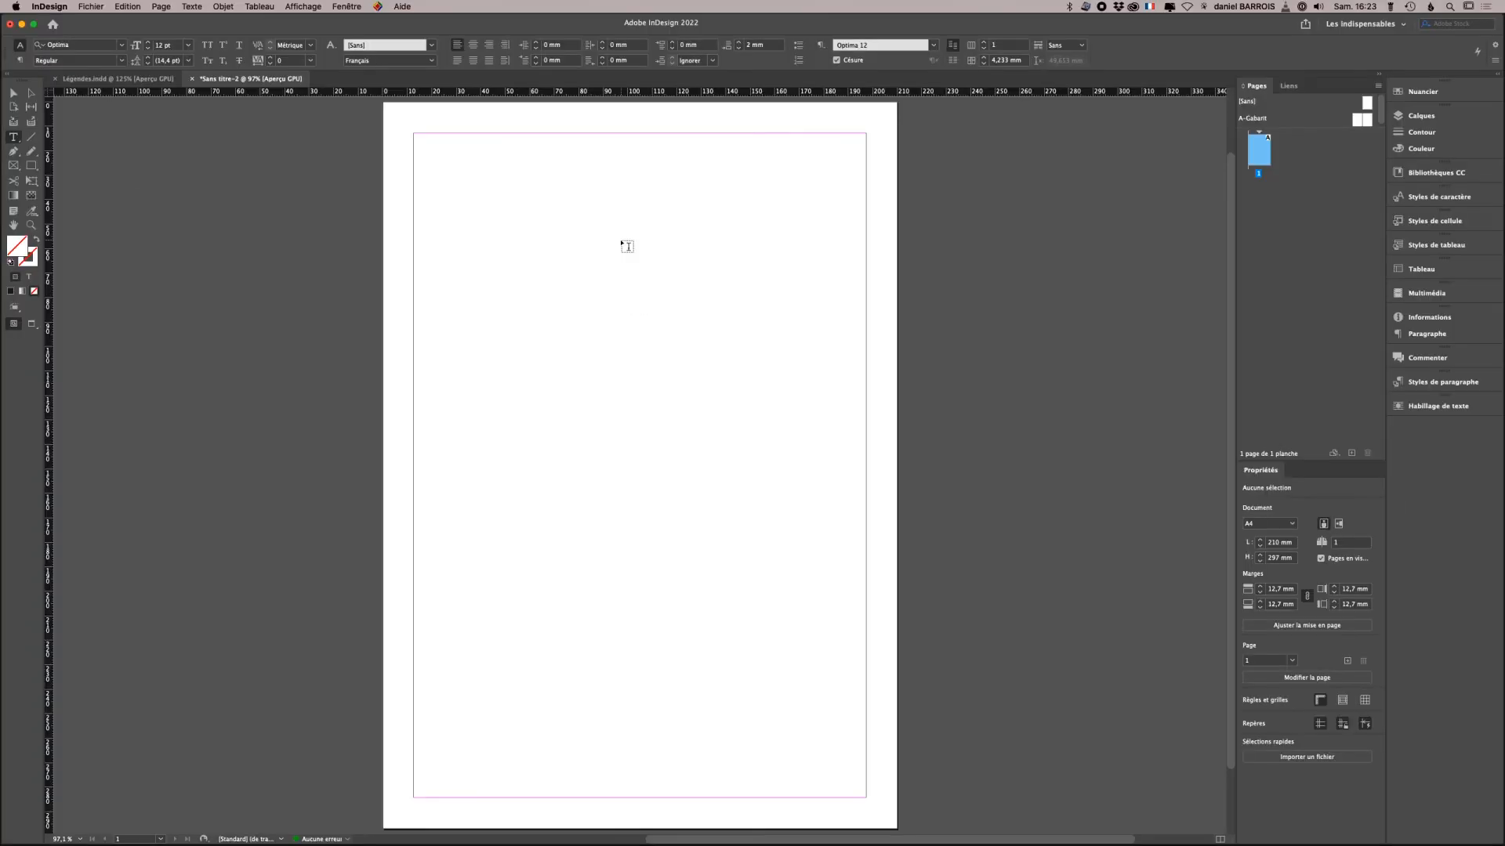